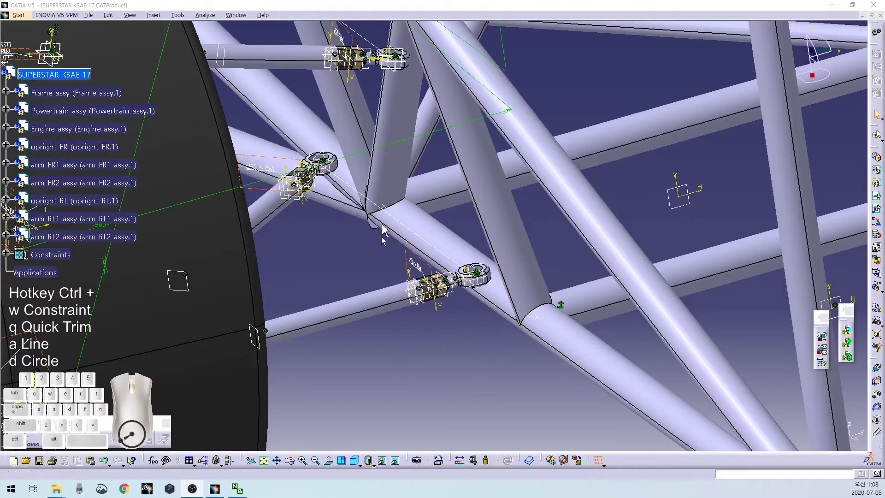
Create a new part named arm BRKT FR1.
middle_click_drag(439, 341, 410, 357, "ctrl")
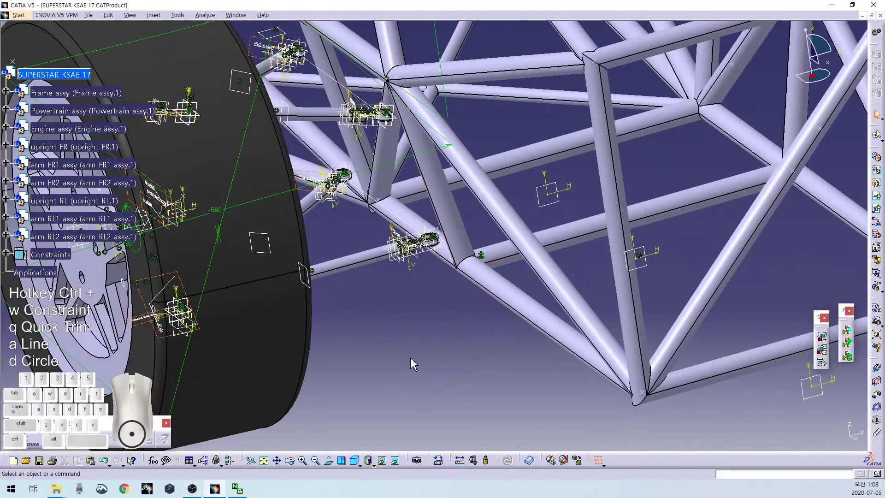
key("ctrl+n")
type("p")
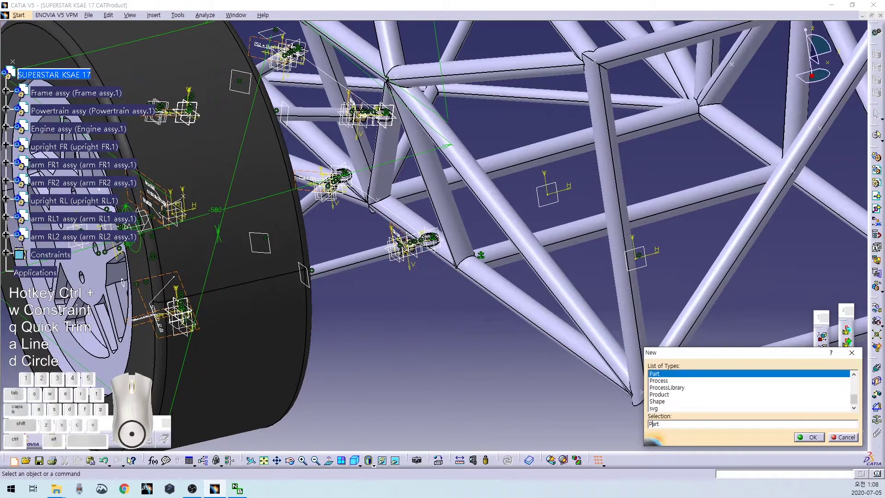
key("Return")
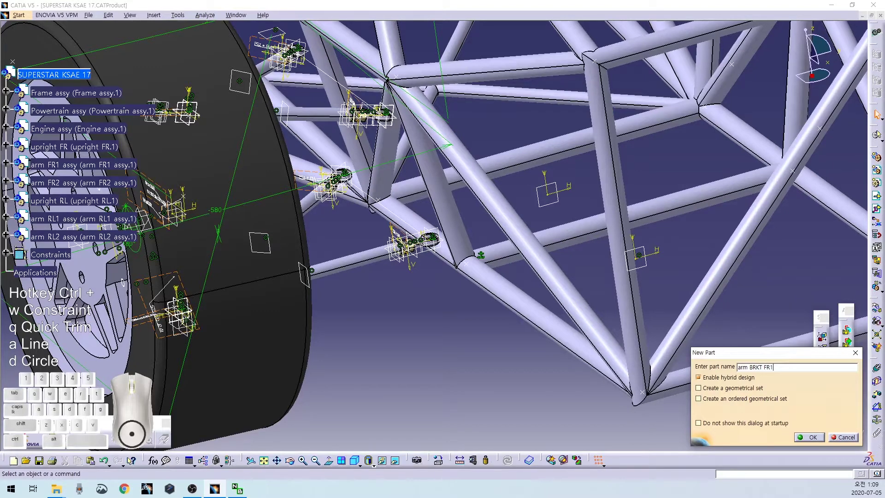
key("Return")
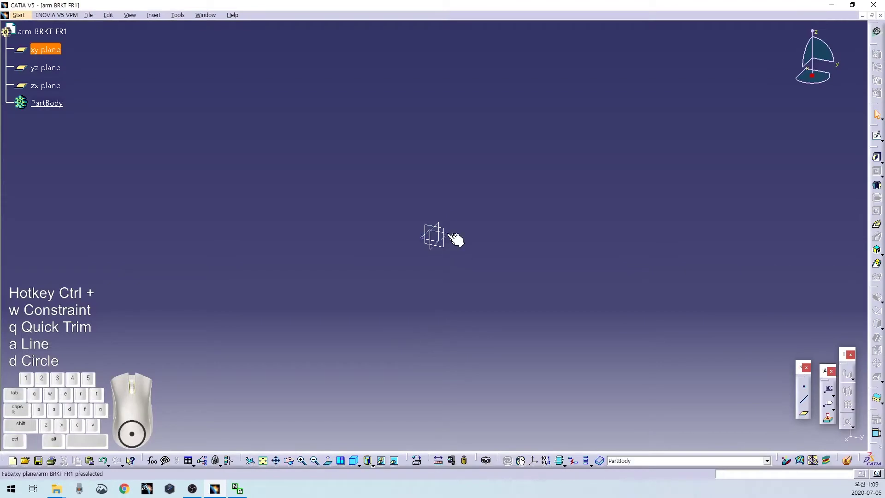
Open a sketch on the xy plane and draw a circle at the origin with a diameter of 8 mm.
left_click(876, 135)
middle_click_drag(511, 257, 504, 302)
key("ctrl+d")
left_click(441, 285)
left_click(533, 272)
double_click(534, 271)
type("8")
key("Return")
Add a second circle centred on the origin and set its diameter to 20 mm.
key("ctrl+d")
left_click(441, 285)
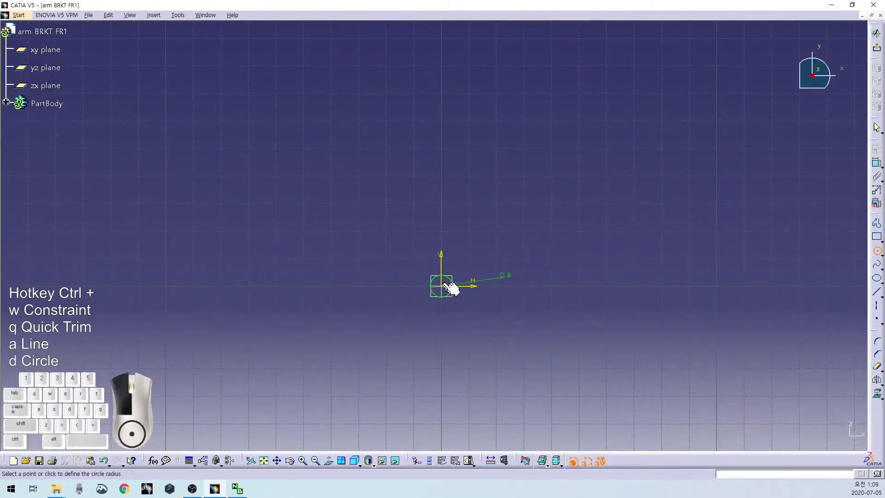
left_click(523, 301)
double_click(523, 299)
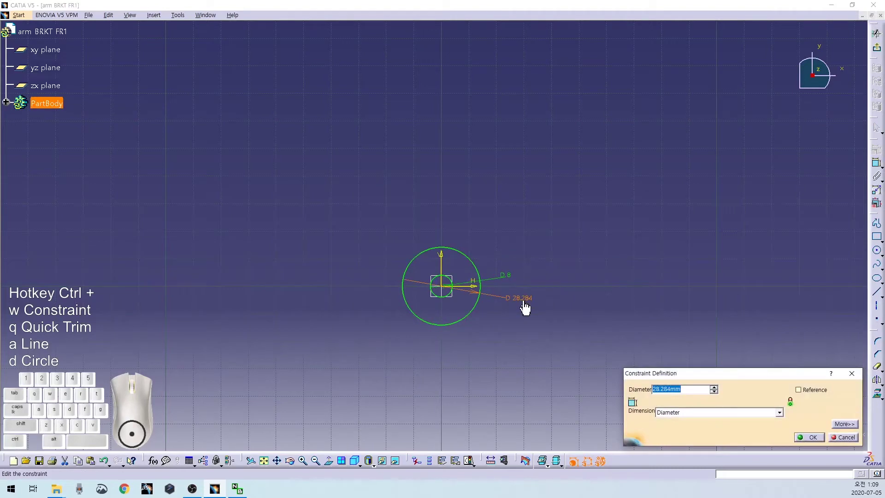
key("Return")
left_click(505, 339)
Draw two steep lines, one on each side of the 20 mm circle, converging downward.
middle_click_drag(485, 343, 485, 388)
key("ctrl+a")
left_click(358, 212)
left_click(399, 377)
key("ctrl+a")
left_click(523, 191)
left_click(462, 377)
Make both steep lines tangent to the 20 mm circle.
right_click(512, 316)
left_click(521, 356)
left_click(420, 298)
left_click(382, 299, "ctrl")
right_click(348, 291)
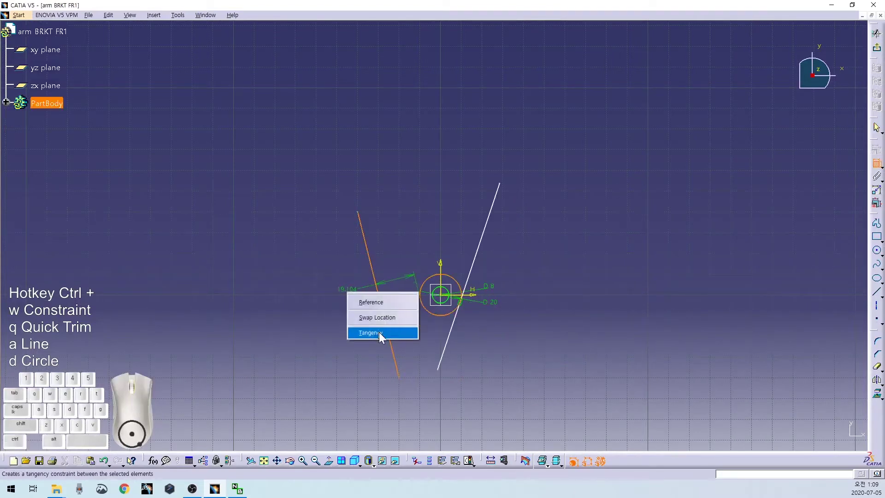
left_click(397, 331)
Trim the tangent lines below the circle contact points and draw a horizontal line across their upper ends.
left_click(430, 337)
key("ctrl+q")
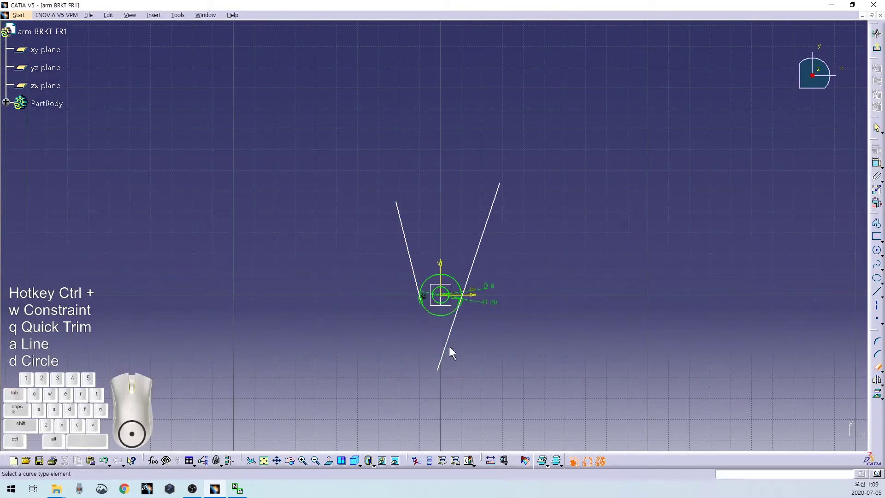
middle_click_drag(517, 235, 412, 206)
key("ctrl+a")
left_click(282, 252)
left_click(466, 254)
Trim the overhanging line ends and the upper arc of the 20 mm circle to close the bracket profile.
key("ctrl+q")
left_click(470, 246)
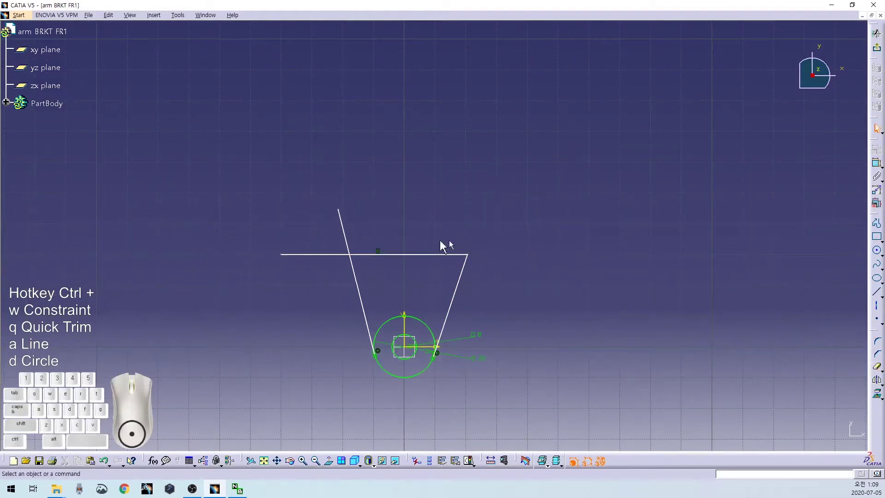
left_click(352, 243)
key("ctrl+q")
left_click(334, 253)
key("ctrl+q")
left_click(431, 326)
Constrain the endpoints of the profile's top line to be symmetric about the vertical axis.
middle_click_drag(404, 277, 387, 232)
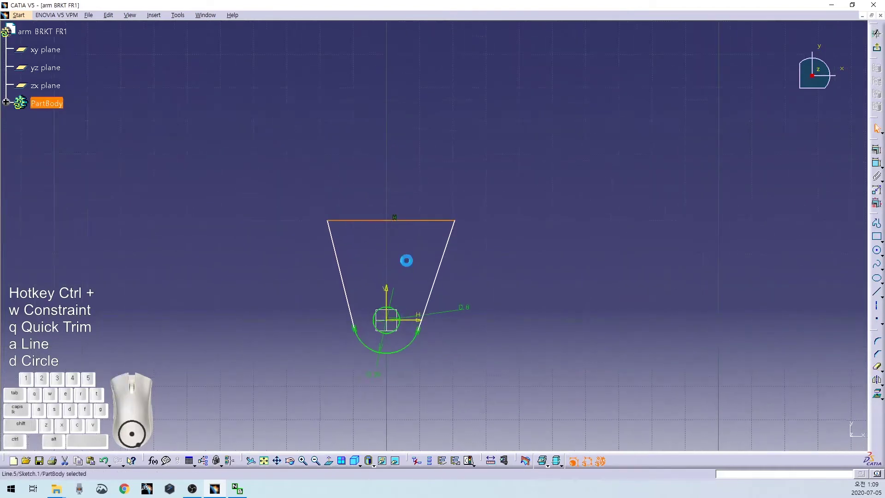
left_click(387, 295, "ctrl")
left_click(877, 150)
left_click(782, 399)
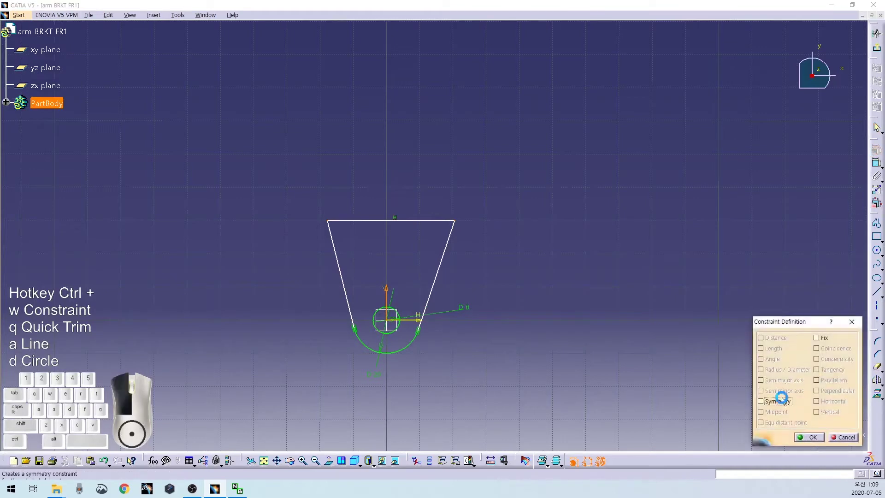
left_click(810, 437)
Move the profile's top line upward and set its length to 25.4 mm.
left_click_drag(417, 225, 402, 107)
key("ctrl+w")
left_click(417, 120)
double_click(408, 98)
type("25.4")
key("Return")
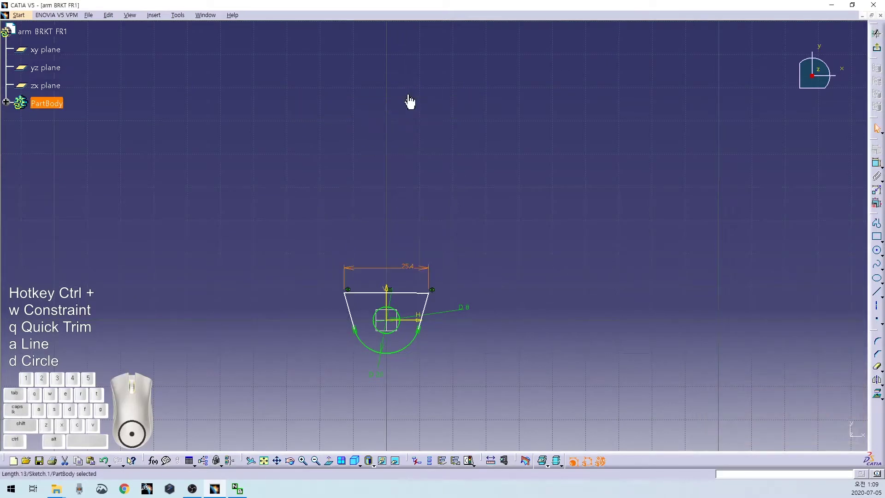
Stretch the profile upward and set the distance from its top line to the horizontal axis to 40 mm.
left_click_drag(413, 299, 410, 172)
left_click(410, 174)
middle_click_drag(398, 225, 397, 177)
left_click(397, 199)
left_click(406, 143)
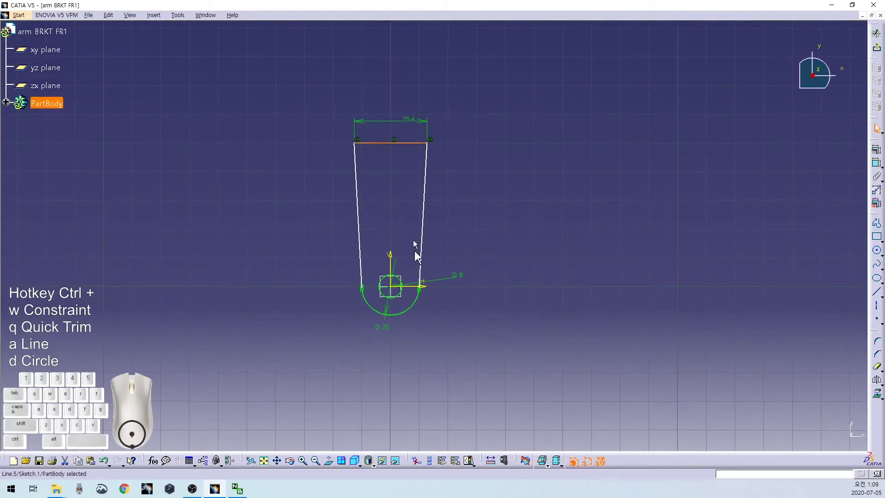
key("ctrl+w")
left_click(421, 286)
double_click(519, 263)
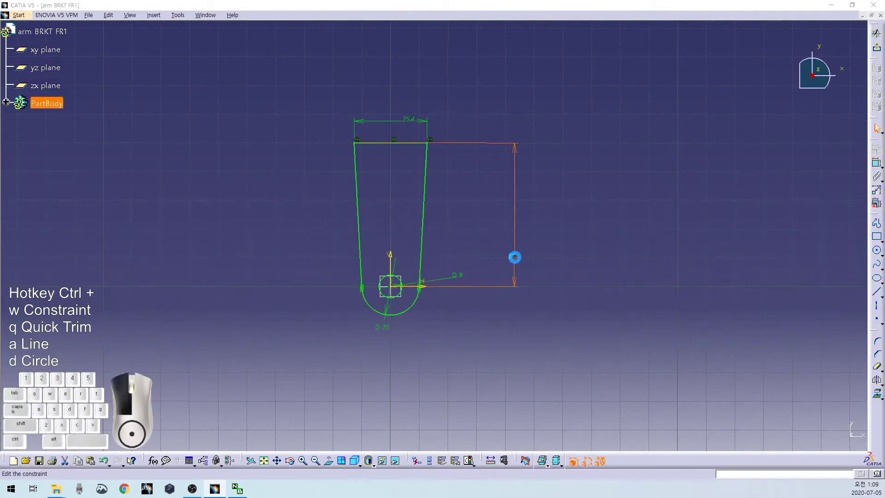
type("40")
key("Return")
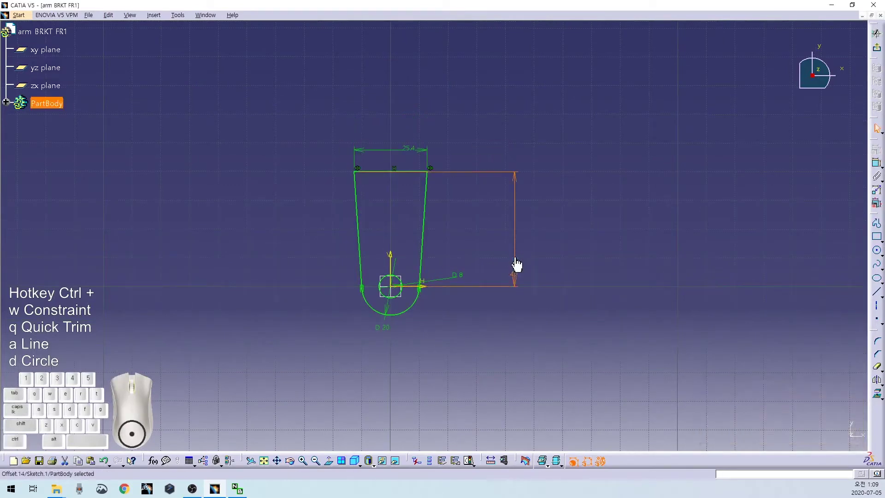
Exit the sketch and pad it with mirrored extent to a total thickness of 12+6+6+3+3 mm.
left_click(588, 232)
left_click(877, 50)
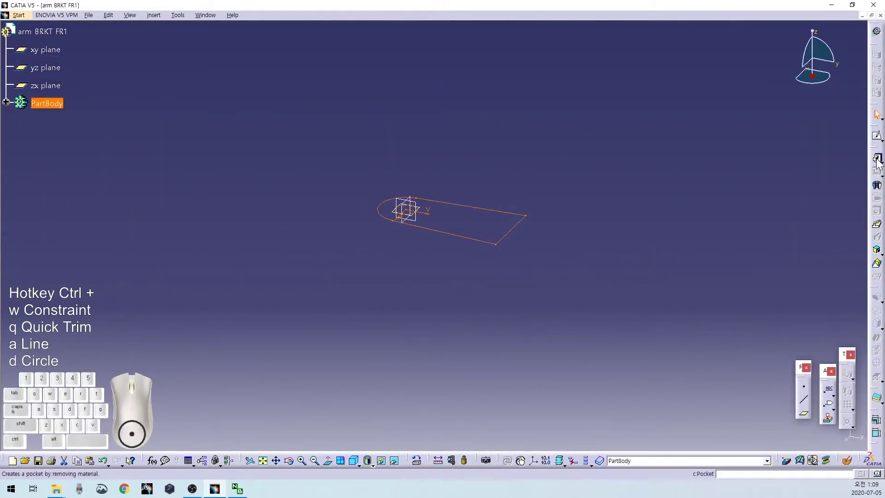
left_click(878, 159)
left_click(711, 395)
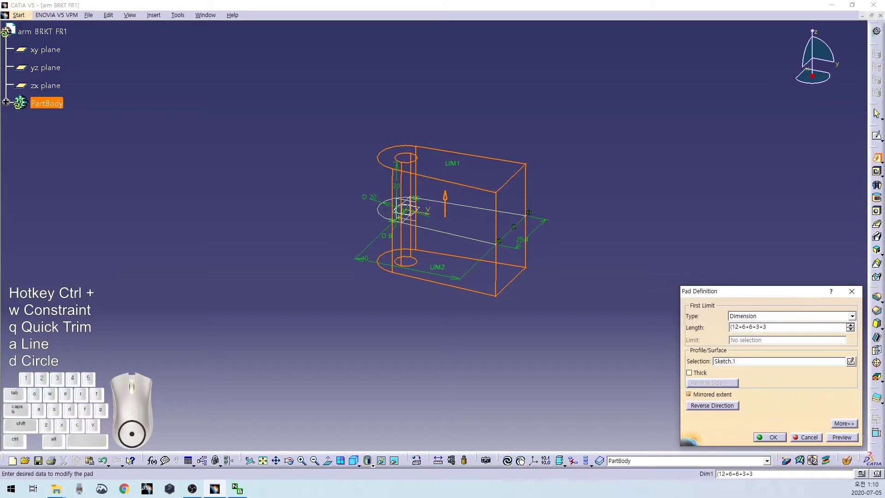
key("Return")
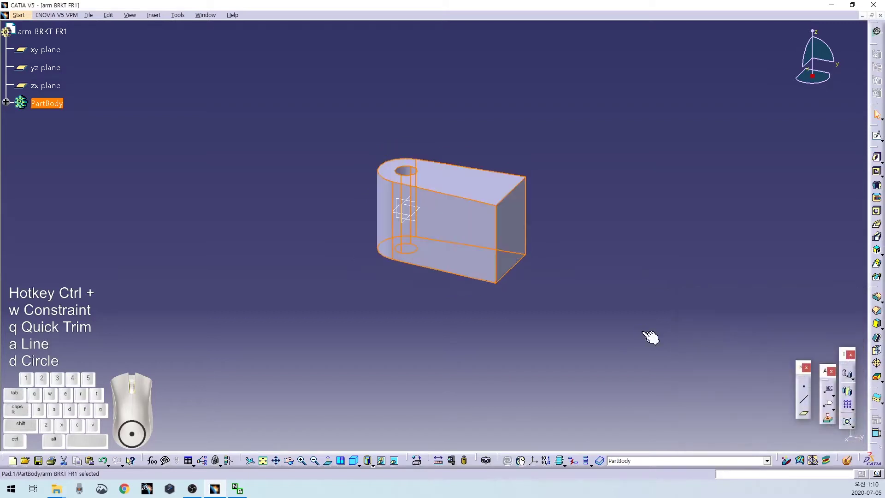
Open a new sketch on the xy plane and draw a circle beside the solid.
left_click(482, 355)
left_click(413, 239)
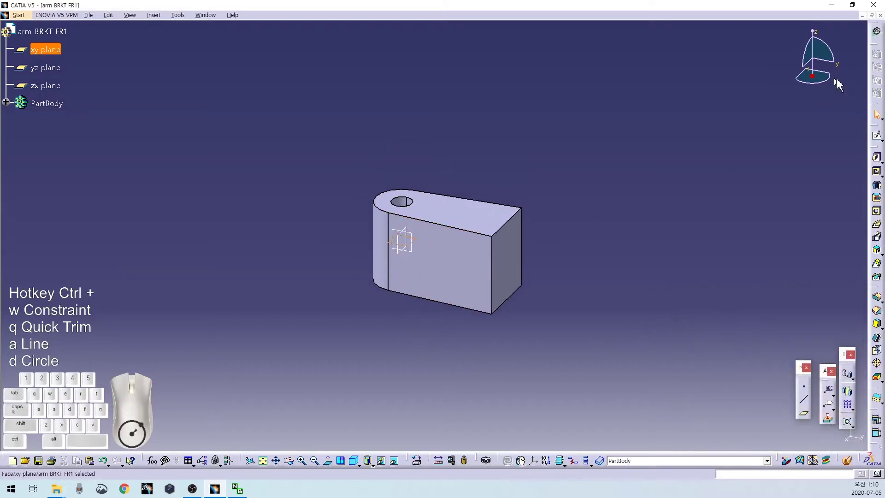
left_click(877, 135)
key("ctrl+d")
left_click(563, 233)
left_click(563, 292)
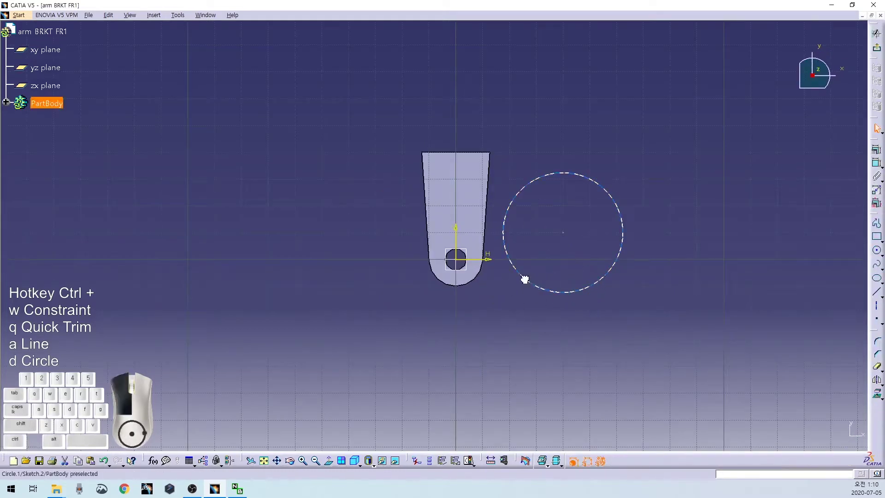
left_click(477, 276, "ctrl")
key("ctrl+w")
right_click(508, 294)
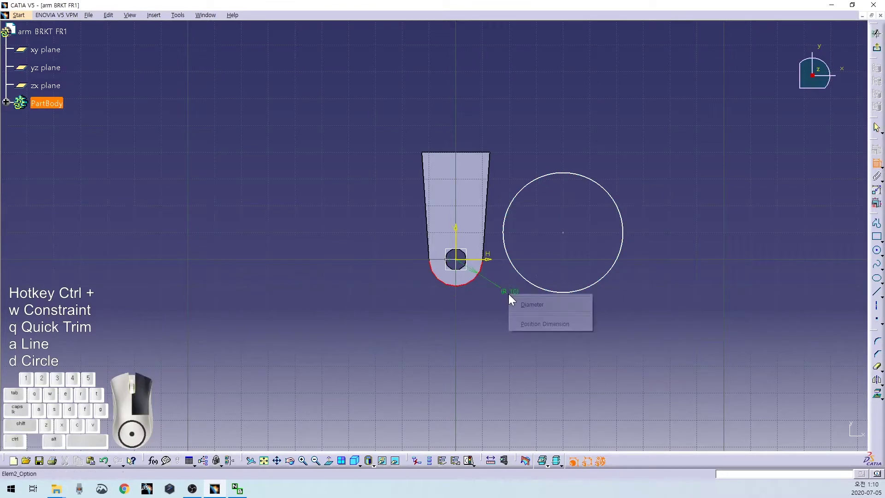
left_click(483, 336)
left_click(489, 309)
key("ctrl+z")
Make the circle coincident with the rounded end edge of the solid.
left_click(526, 280)
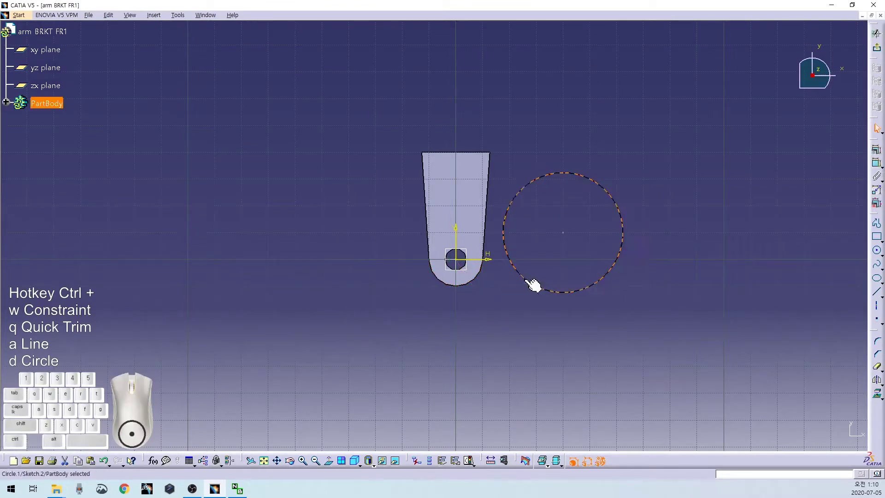
left_click(476, 277, "ctrl")
key("ctrl+w")
right_click(500, 307)
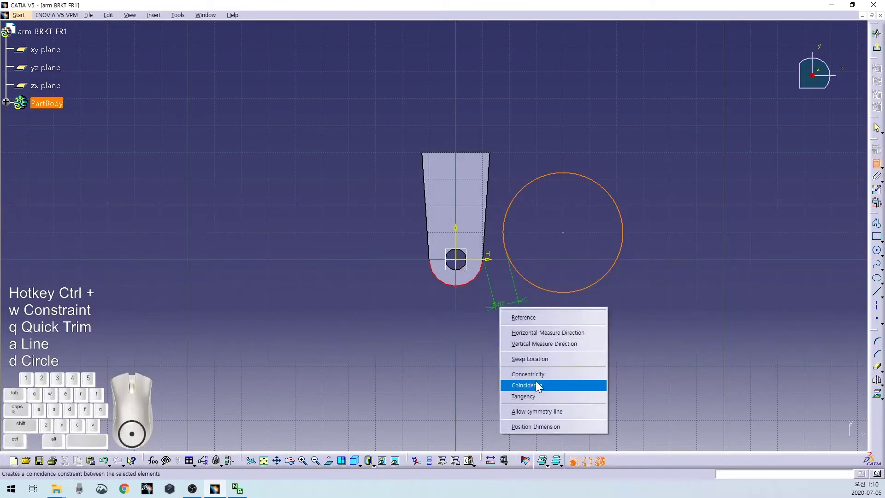
left_click(542, 386)
Draw two slanted lines, one on each side of the solid.
key("a")
left_click(563, 125)
left_click(509, 340)
key("a")
left_click(349, 152)
left_click(374, 367)
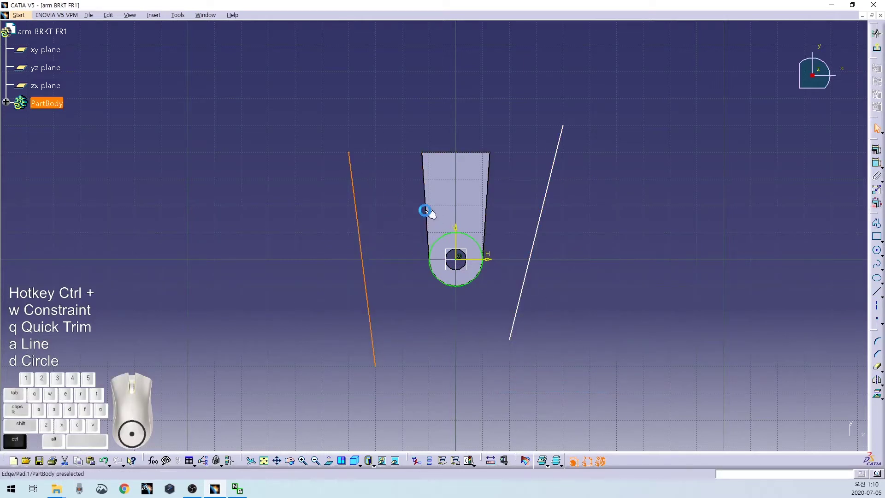
Make each slanted line coincident with the neighbouring side edge of the solid.
key("ctrl+w")
left_click(433, 216)
right_click(404, 234)
left_click(425, 289)
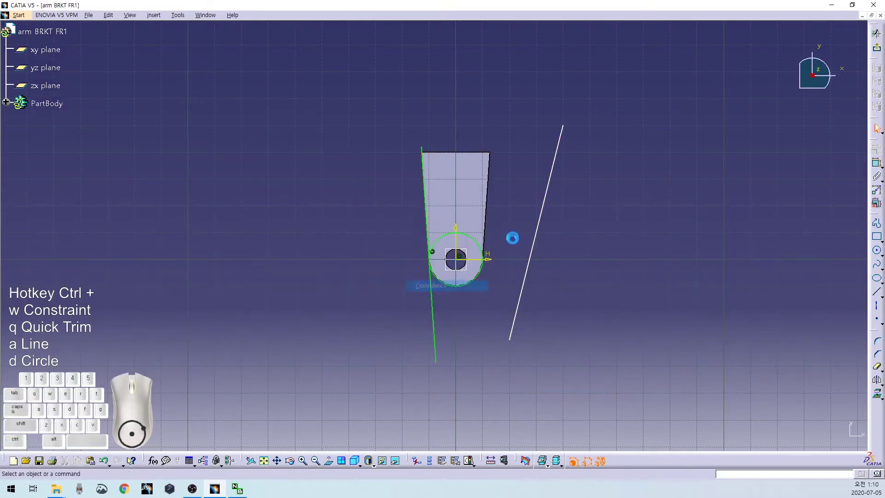
key("ctrl+w")
left_click(536, 235)
right_click(486, 220)
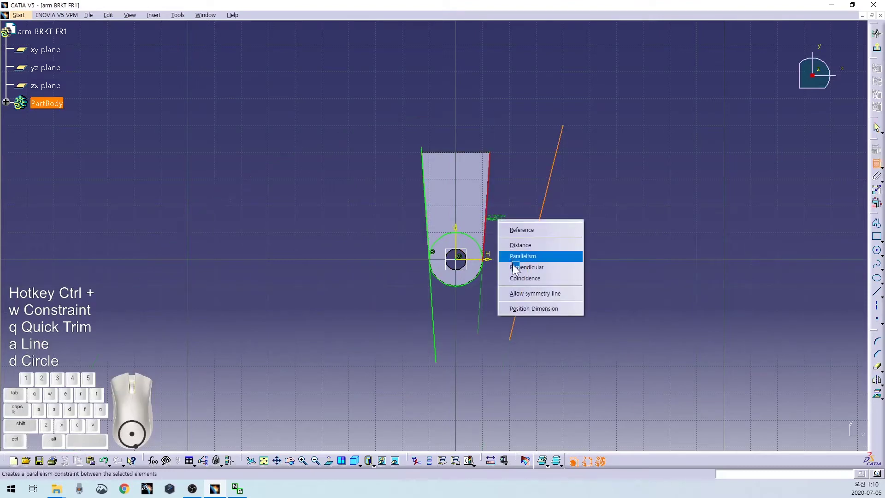
left_click(517, 278)
Trim the parts of both side lines that extend below the circle.
key("ctrl+q")
left_click(480, 300)
left_click(433, 310)
Draw a horizontal line above the solid and make it coincident with the solid's straight end edge.
key("ctrl+a")
left_click(348, 98)
left_click(617, 98)
key("ctrl+w")
left_click(467, 158)
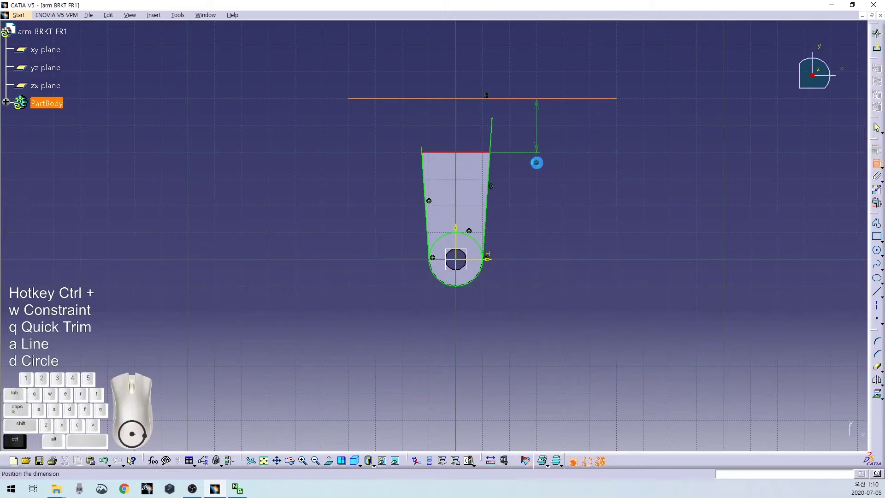
right_click(534, 162)
left_click(566, 229)
Trim the overhanging line ends at both upper corners and the circle's inner arc to close the pocket profile.
key("ctrl+q")
left_click(495, 152)
key("ctrl+q")
left_click(491, 140)
key("ctrl+q")
left_click(417, 153)
mouse_move(408, 148)
middle_mouse_down()
mouse_move(411, 215)
mouse_move(394, 157)
middle_mouse_up()
key("ctrl+q")
left_click(403, 178)
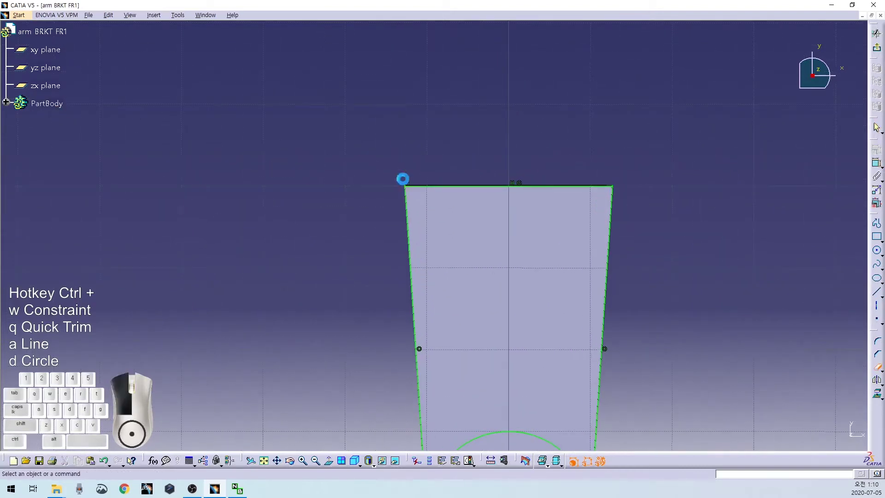
middle_click_drag(438, 121, 592, 309)
left_click(474, 303)
Exit the sketch and cut it as a pocket with mirrored extent over a total depth of 12+6+6 mm.
left_click(878, 47)
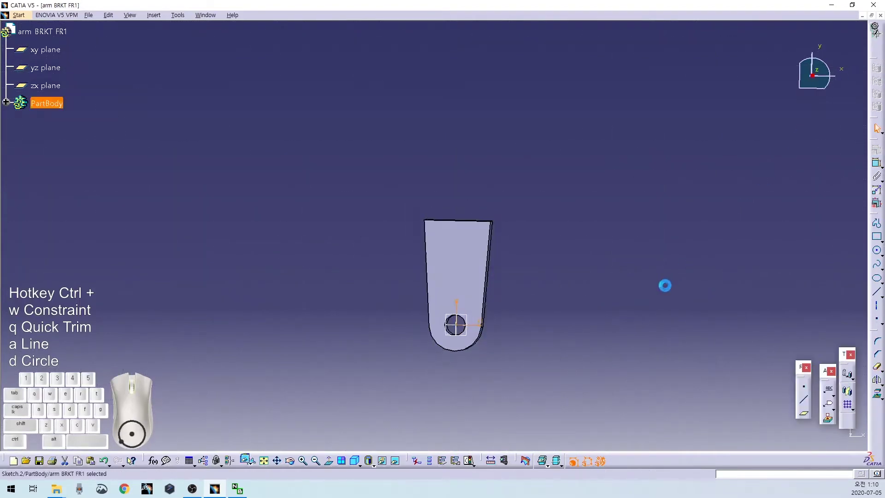
left_click(878, 183)
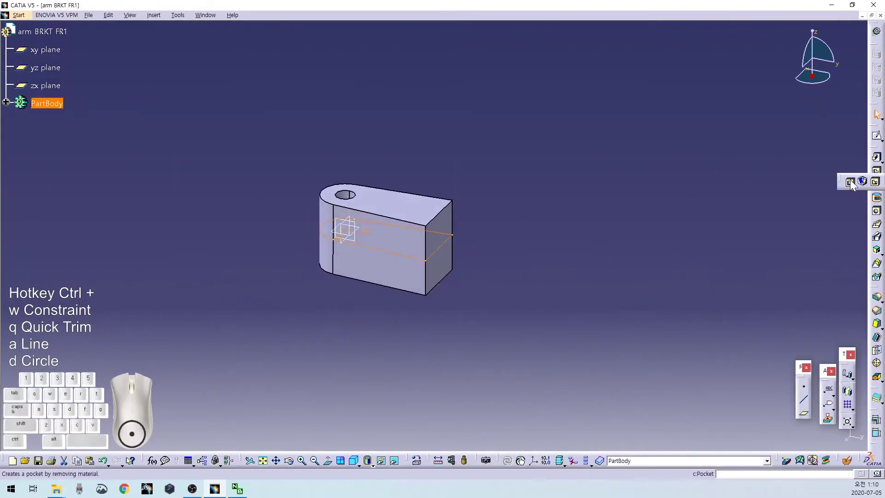
left_click(849, 181)
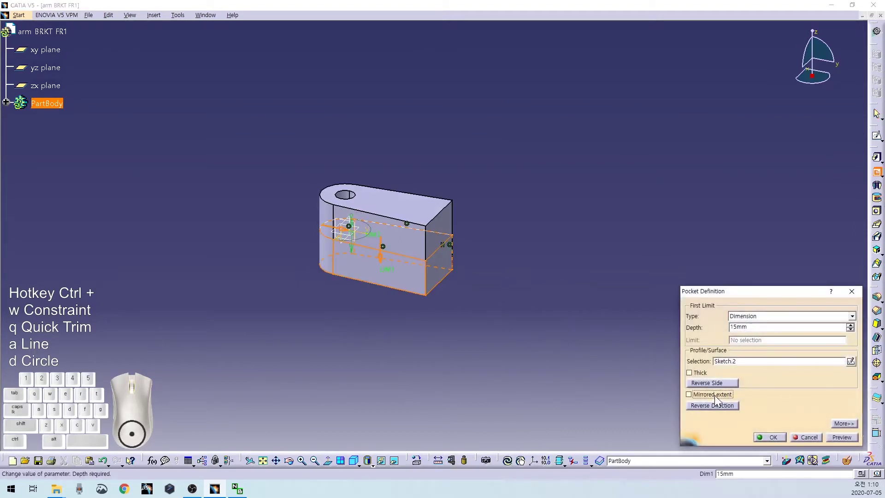
left_click(690, 394)
left_click(499, 263)
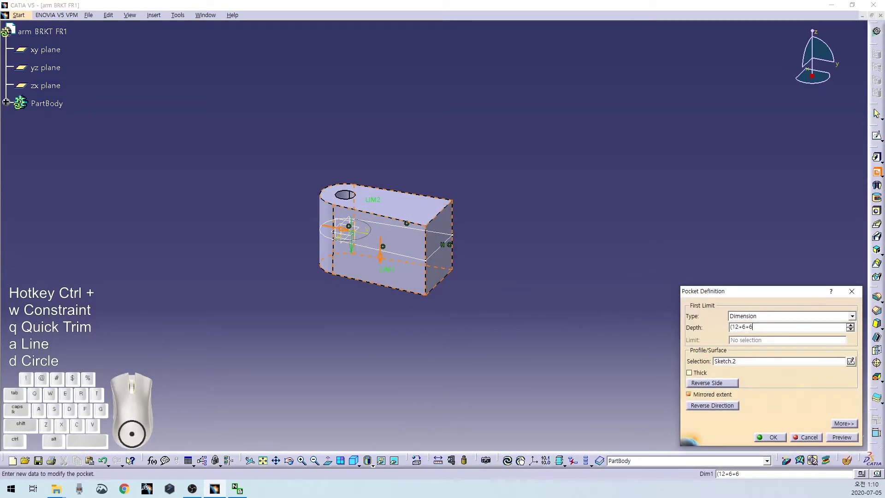
key("Return")
middle_click_drag(436, 344, 477, 331)
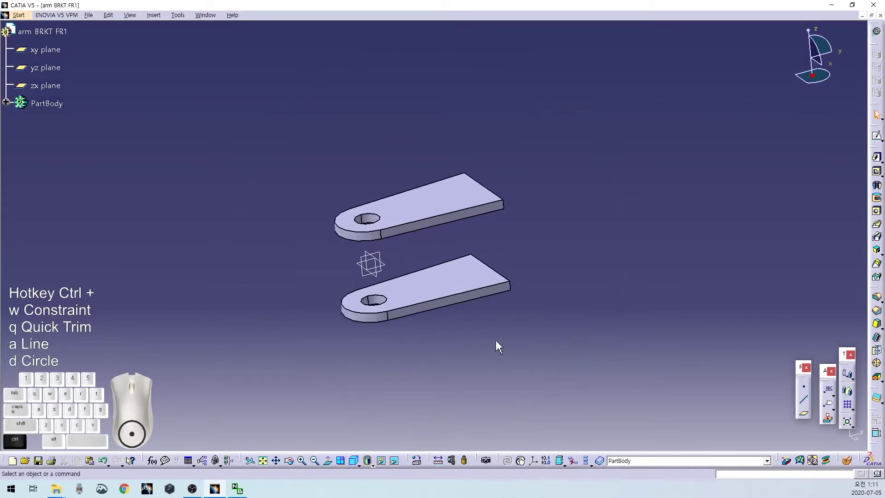
key("ctrl+s")
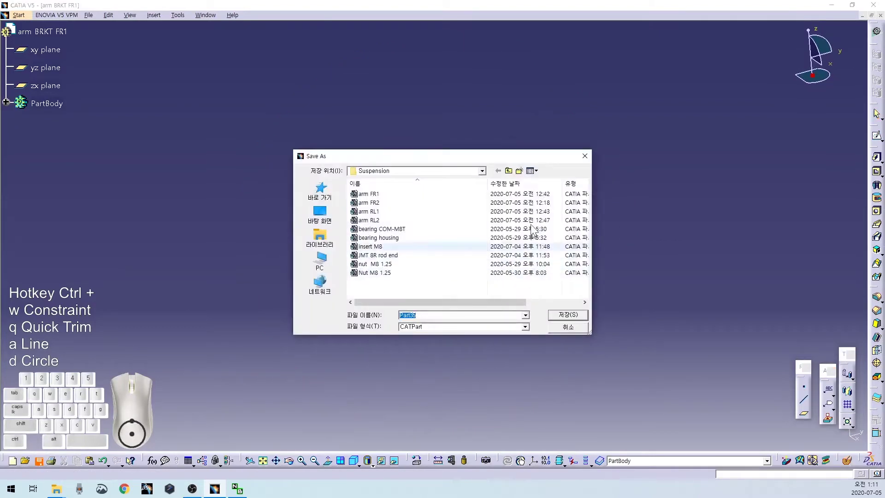
left_click(573, 331)
left_click(43, 31)
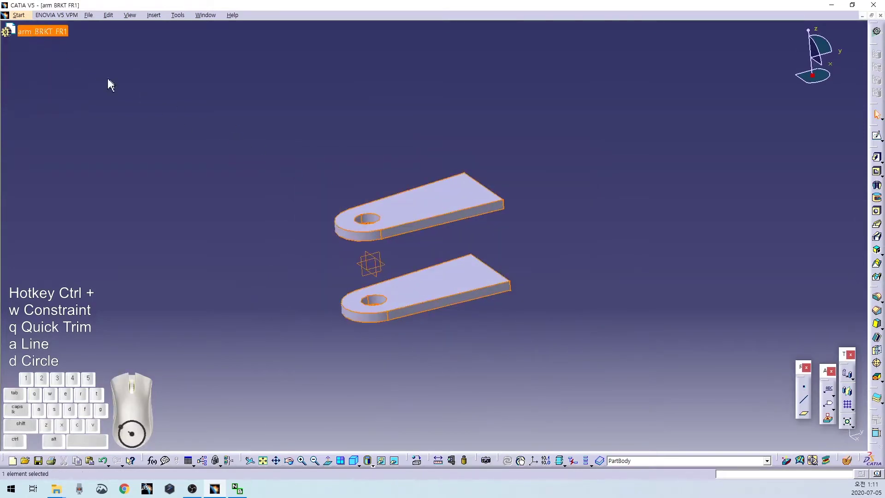
Save the part as arm BRKT FR1 in the Frame folder of Student Formula.
key("ctrl+s")
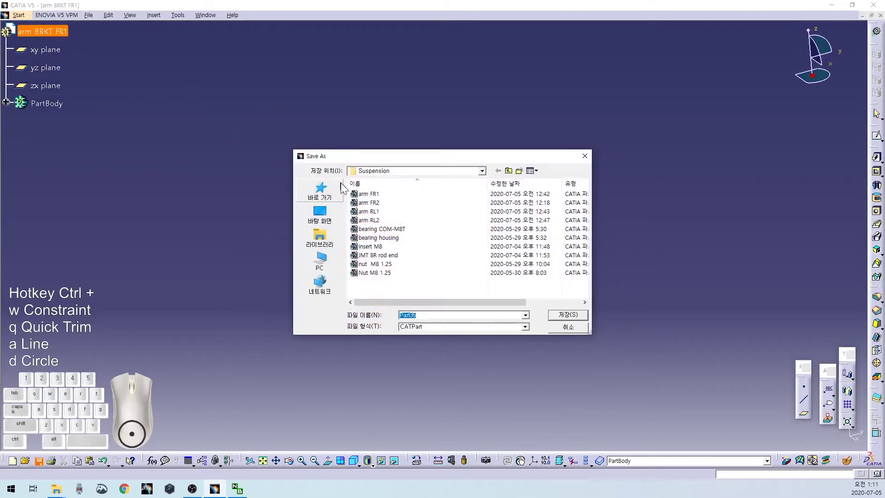
type("arm")
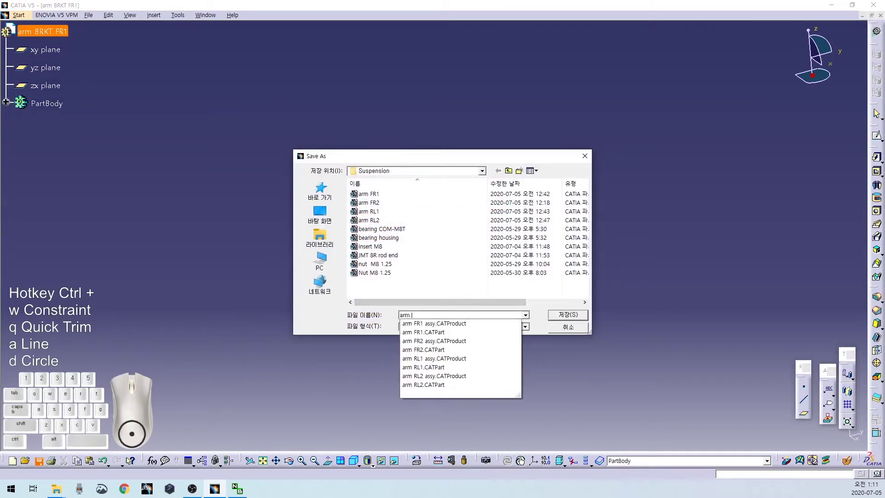
type(" BRKT FR1")
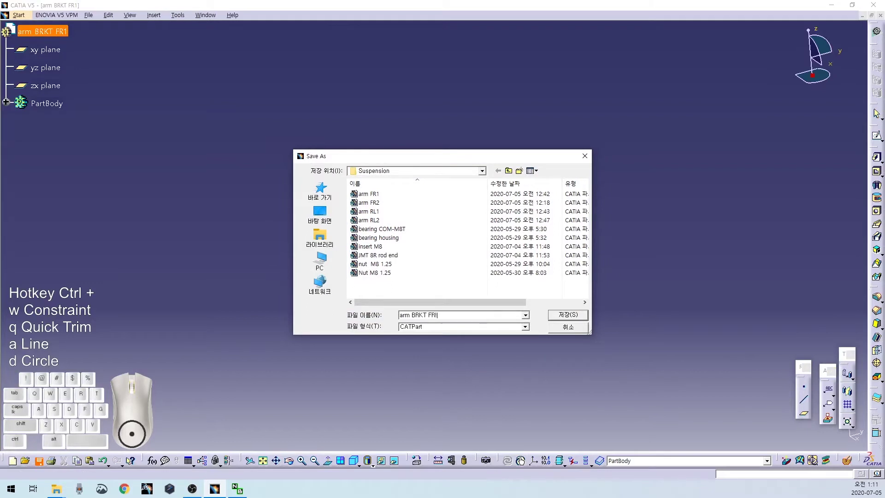
left_click(508, 171)
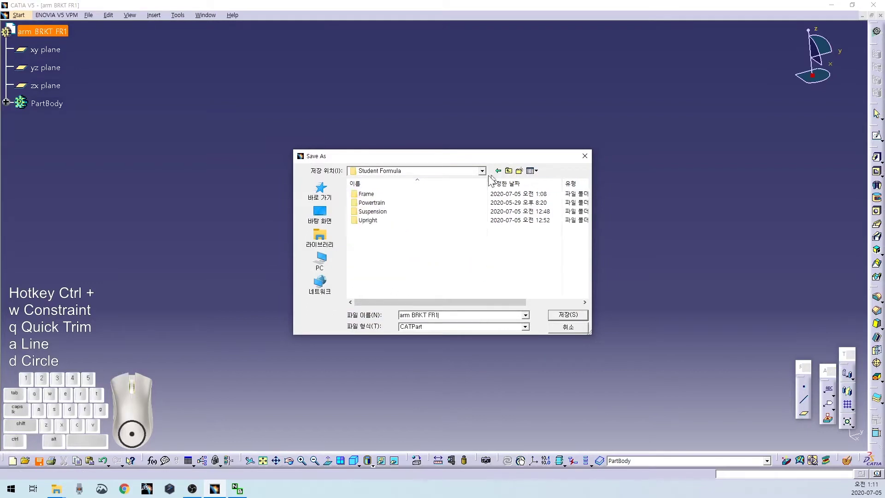
double_click(378, 194)
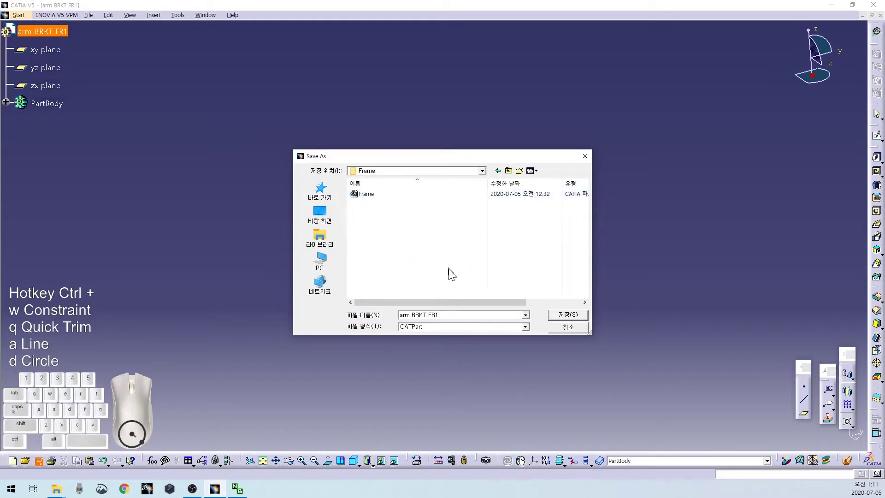
left_click(568, 315)
Sketch a horizontal line on the xy plane through the origin, spanning the width of the rounded end, and exit the sketch.
middle_click_drag(608, 217, 497, 254)
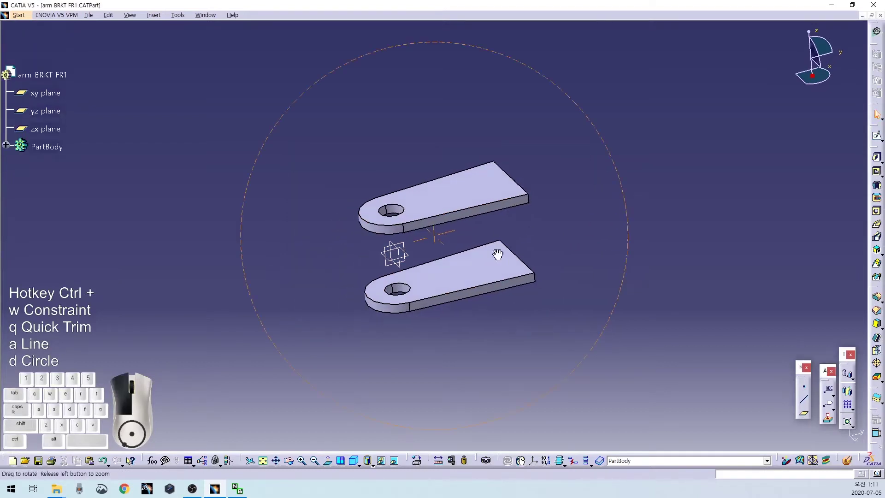
middle_click_drag(405, 371, 372, 259)
left_click(335, 259)
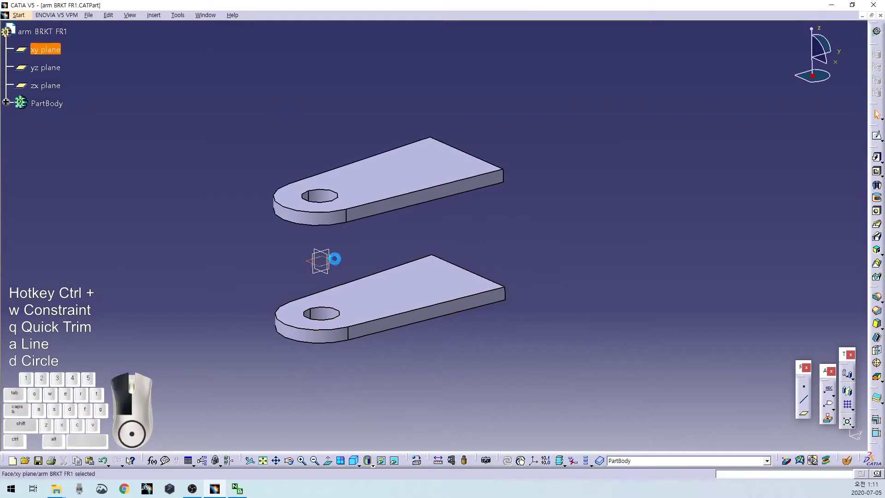
left_click(877, 135)
mouse_move(570, 284)
middle_mouse_down()
mouse_move(547, 239)
mouse_move(547, 206)
middle_mouse_up()
left_click(350, 287)
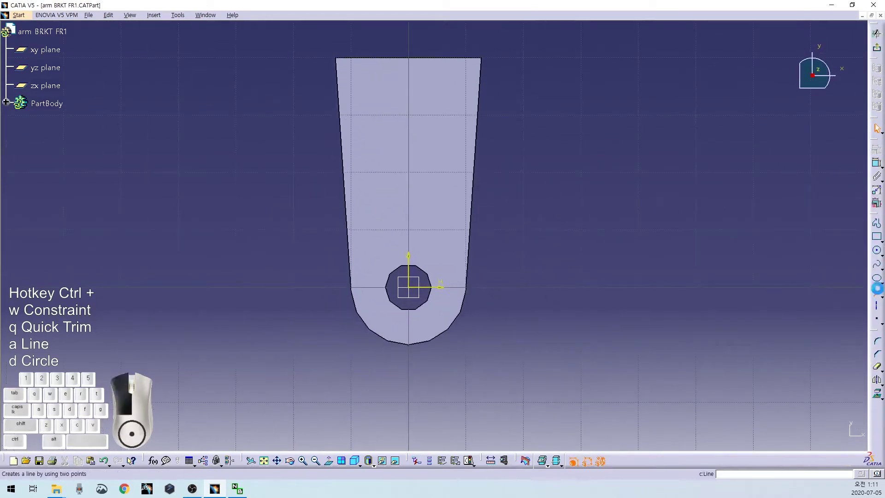
left_click(465, 286)
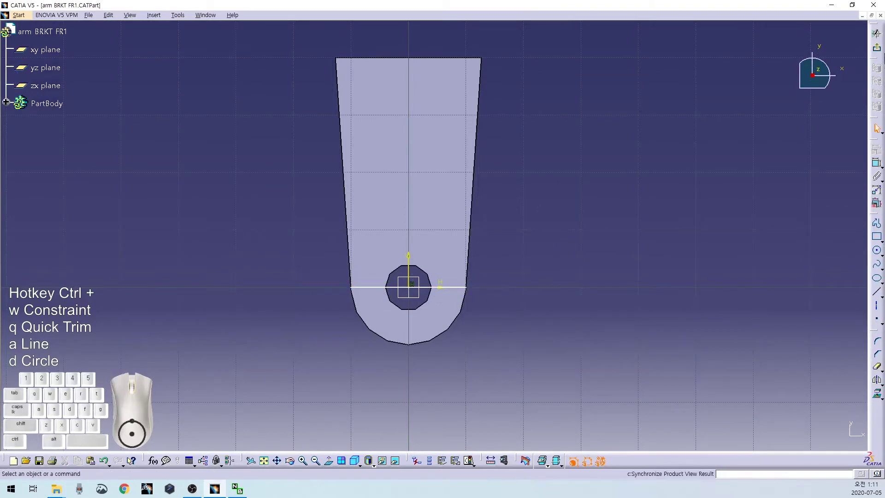
left_click(875, 50)
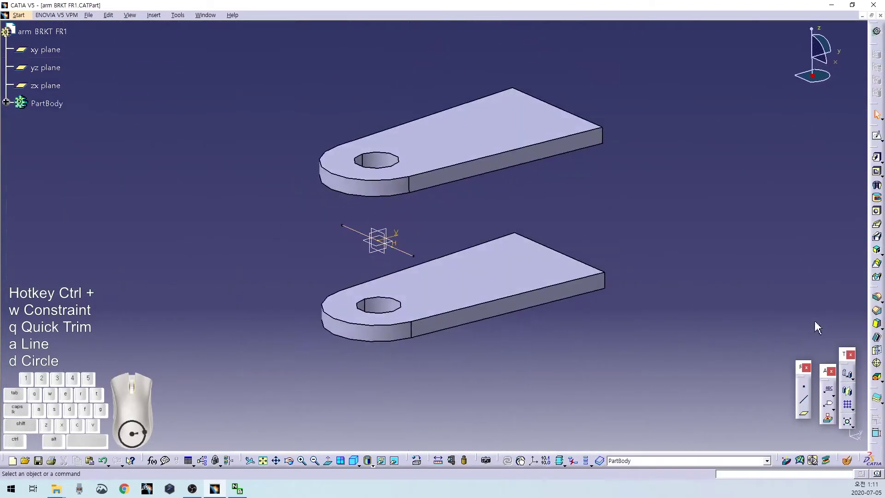
Create an Angle/Normal to plane reference plane rotated 20 degrees from the xy plane about the sketched line.
left_click(804, 417)
left_click(778, 374)
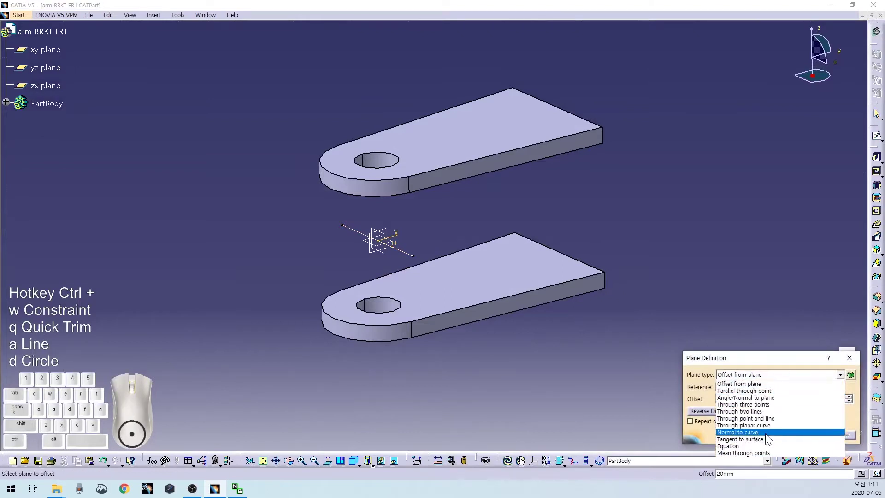
left_click(762, 398)
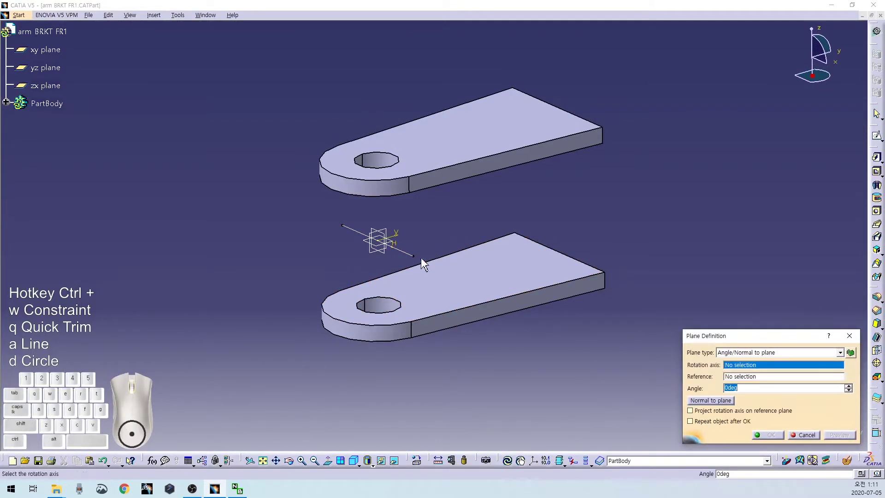
left_click(403, 252)
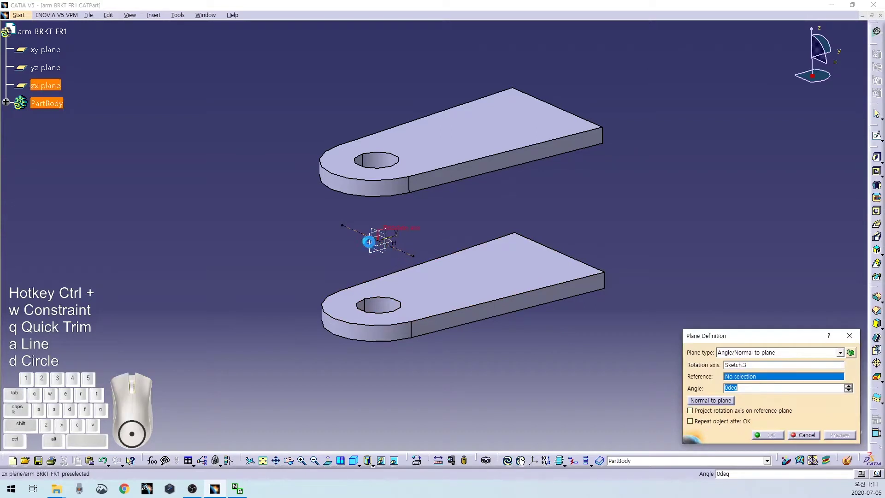
left_click(373, 248)
type("20")
key("Return")
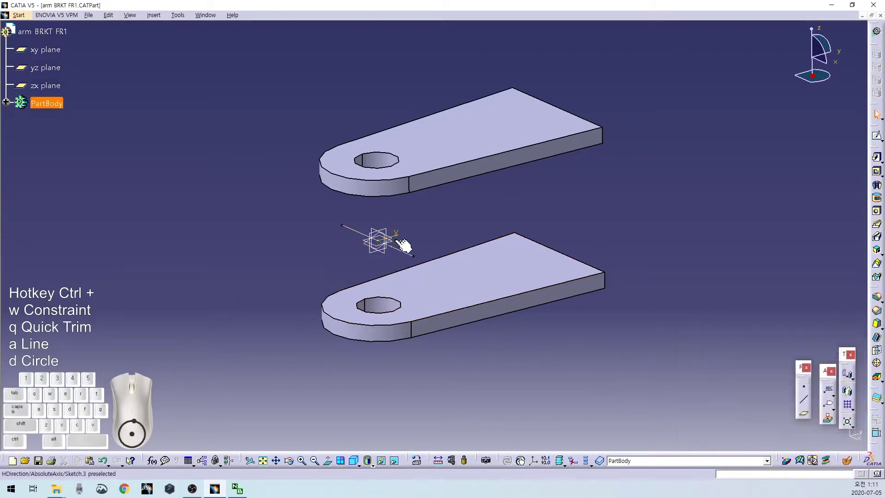
Open a sketch on the angled plane and draw a circle centred on the vertical axis near the plates' straight end, with diameter 25.4 mm.
left_click(877, 136)
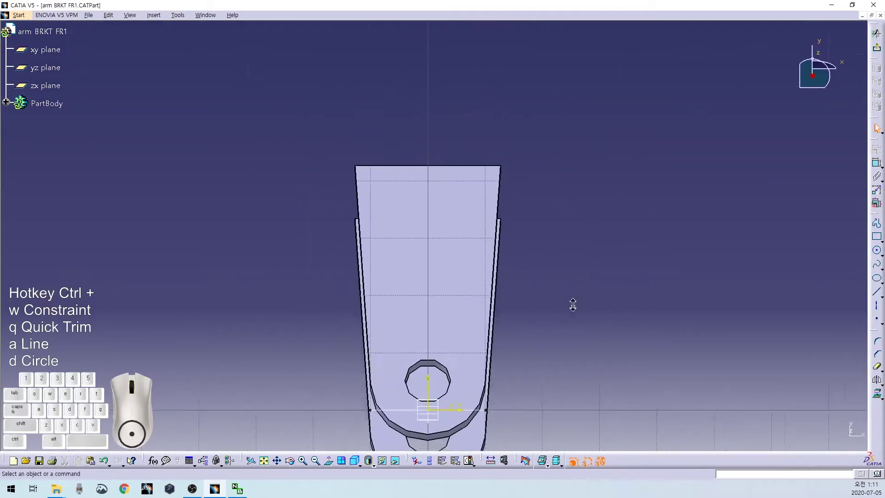
key("ctrl+d")
left_click(430, 237)
left_click(479, 215)
key("ctrl+w")
left_click(569, 237)
double_click(569, 238)
type("25.4")
key("Return")
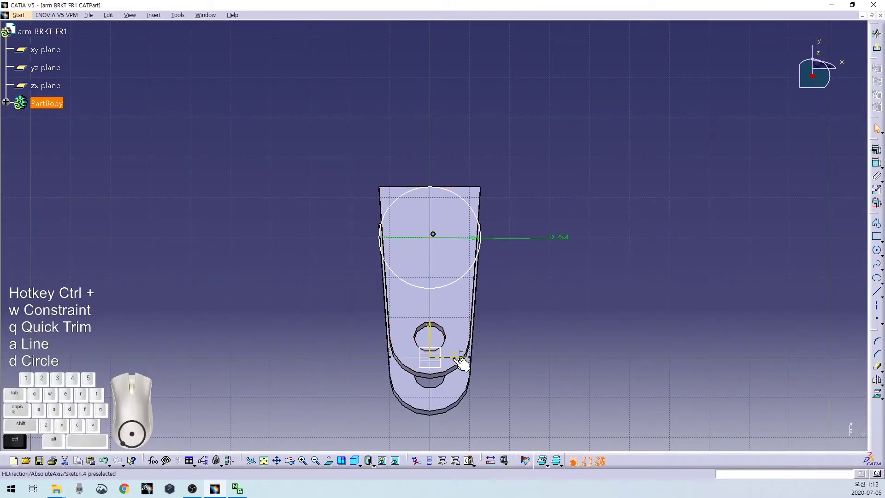
Dimension the circle's centre 30 mm from the horizontal axis.
left_click(410, 361, "ctrl")
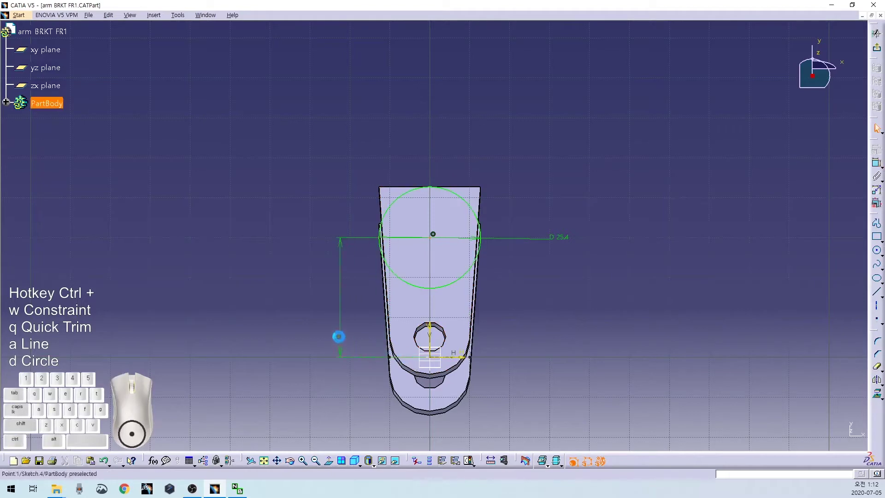
key("ctrl+x")
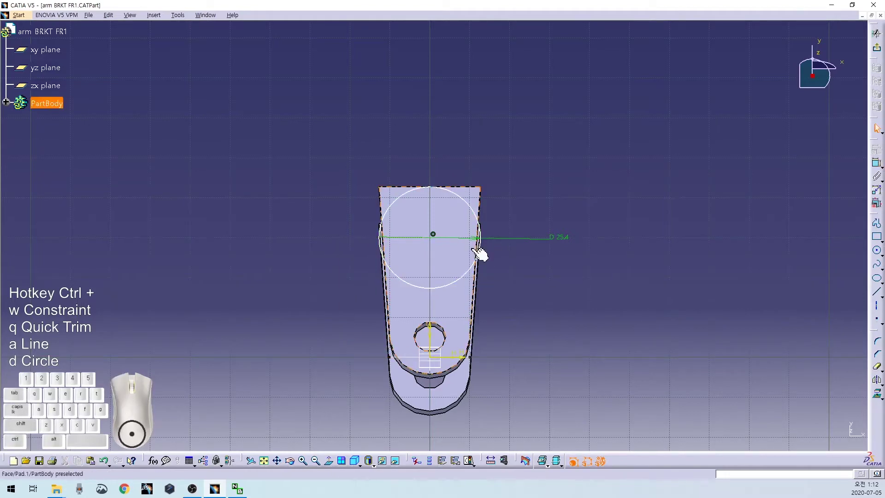
left_click(446, 355)
double_click(535, 333)
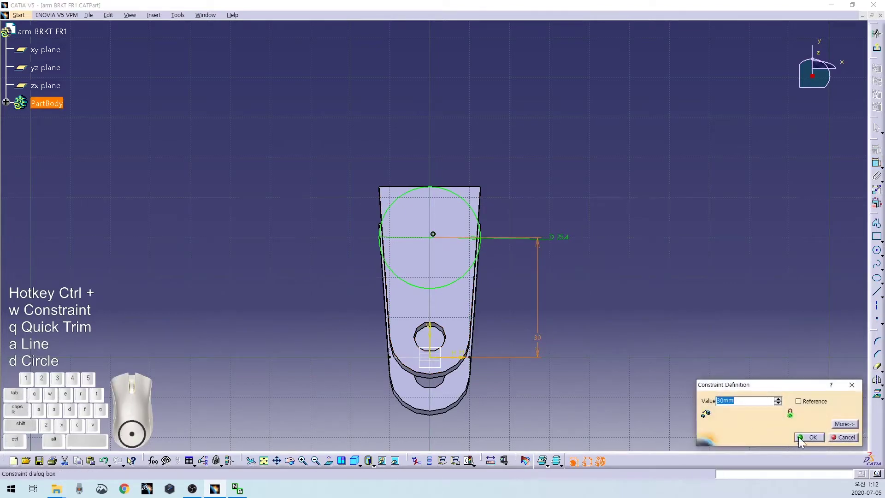
left_click(795, 435)
Draw a slanted line on each side of the circle and a horizontal line above the solid, then trim the horizontal line's right overhang.
key("ctrl+a")
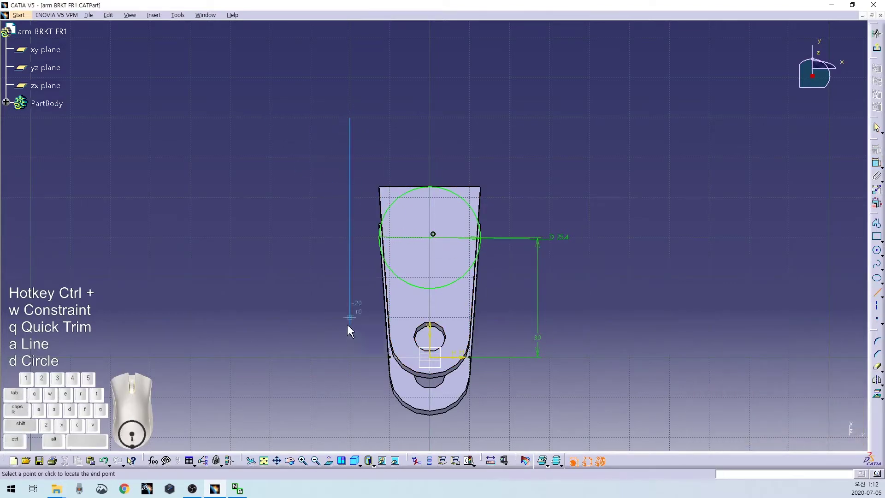
left_click(390, 397)
key("ctrl+a")
left_click(589, 158)
left_click(509, 437)
key("ctrl+a")
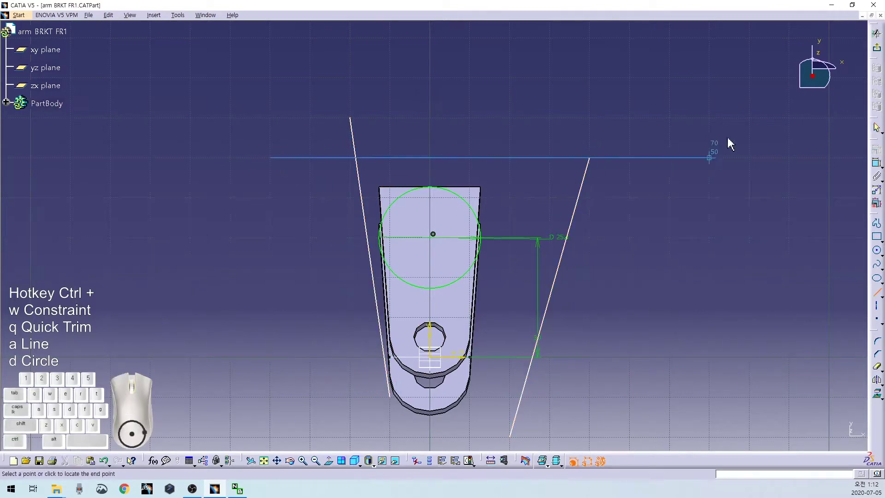
left_click(729, 143)
key("ctrl+q")
left_click(599, 159)
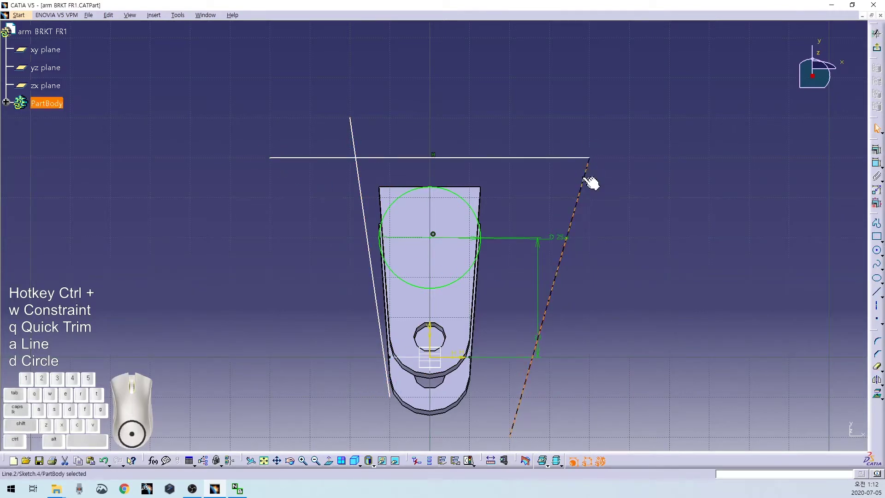
Constrain both slanted side lines tangent to the circle.
right_click(507, 216)
left_click(532, 252)
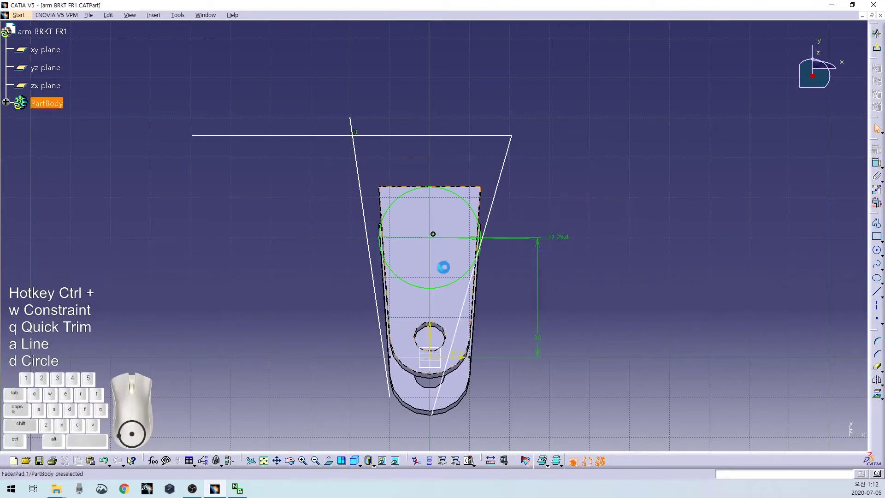
left_click(371, 273)
left_click(380, 251, "ctrl")
right_click(333, 237)
left_click(358, 277)
Trim the side lines below the circle, the overhang at the upper left corner and the circle's upper arc to close the profile.
left_click(463, 318)
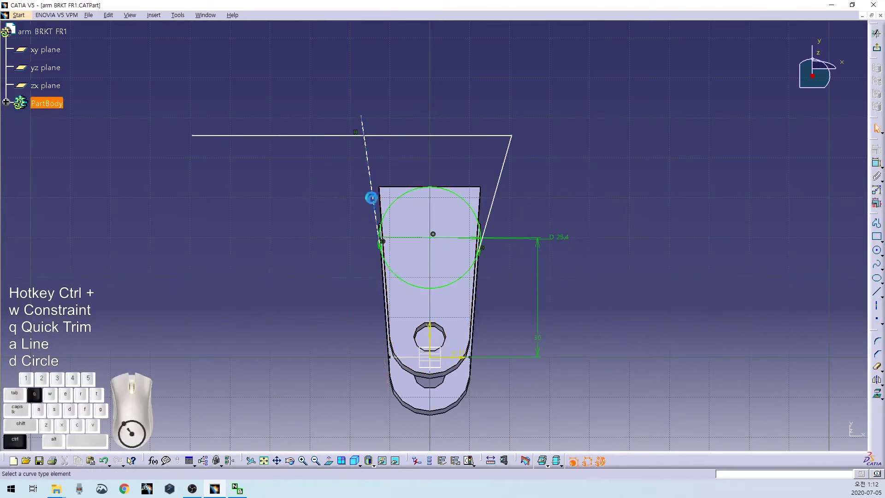
left_click(364, 135)
key("ctrl+q")
left_click(407, 193)
Dimension the profile's upper horizontal line and set its length to 40 mm.
key("ctrl+w")
left_click(392, 114)
double_click(390, 113)
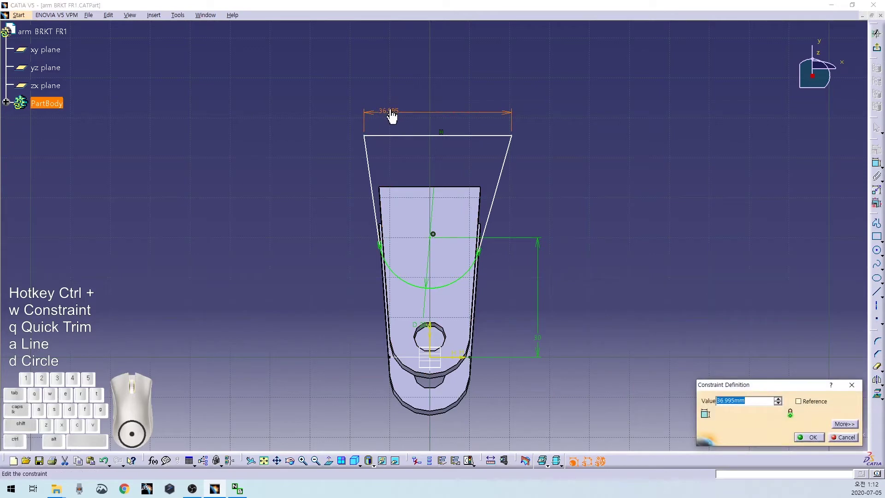
type("40")
key("Return")
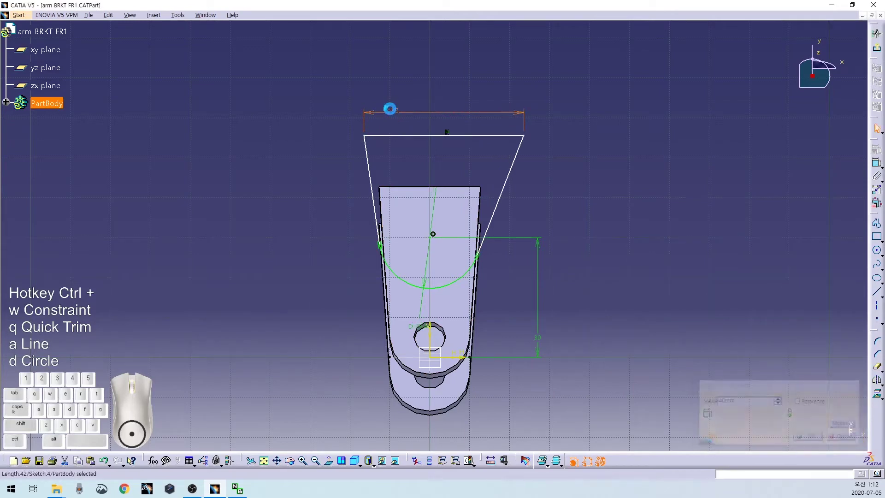
Constrain the upper line's two endpoints to be symmetric about the vertical axis.
left_click(326, 128)
left_click(514, 156, "ctrl")
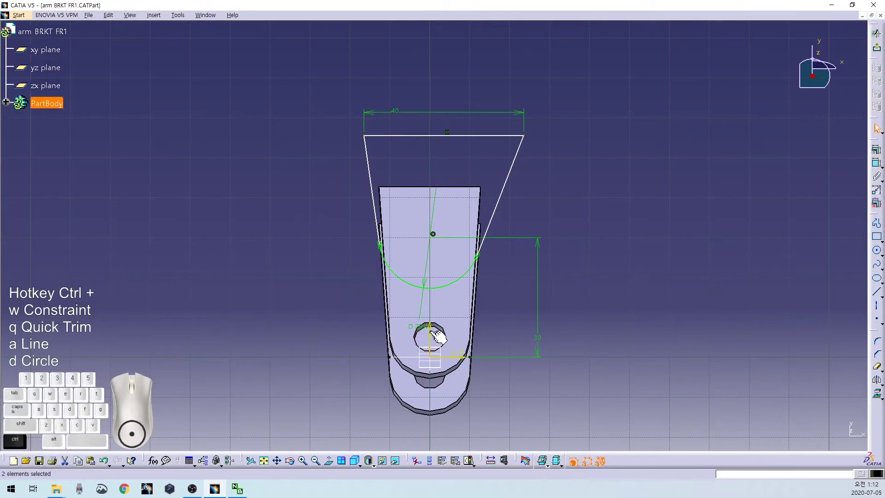
left_click(765, 399)
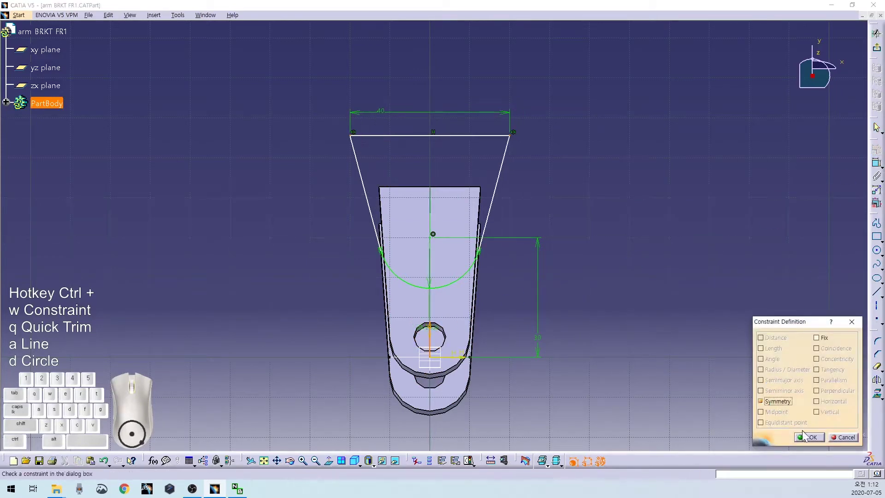
left_click(801, 436)
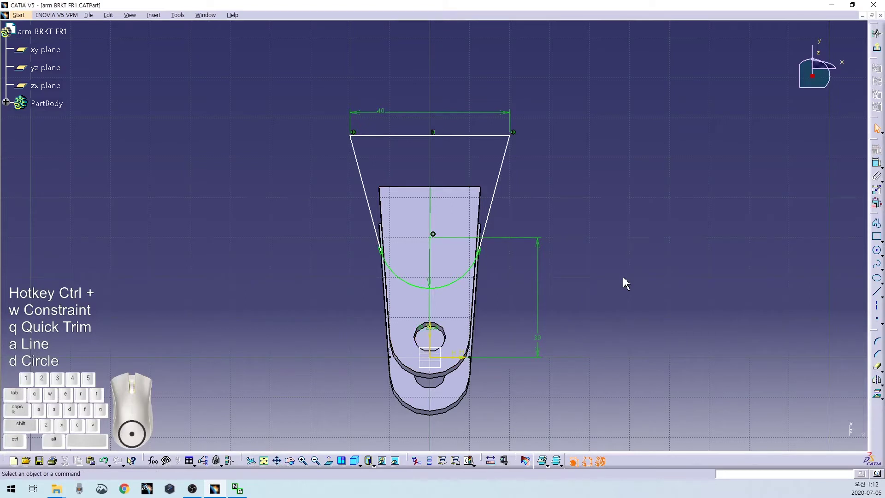
Change the upper line's length to 30 mm.
double_click(381, 111)
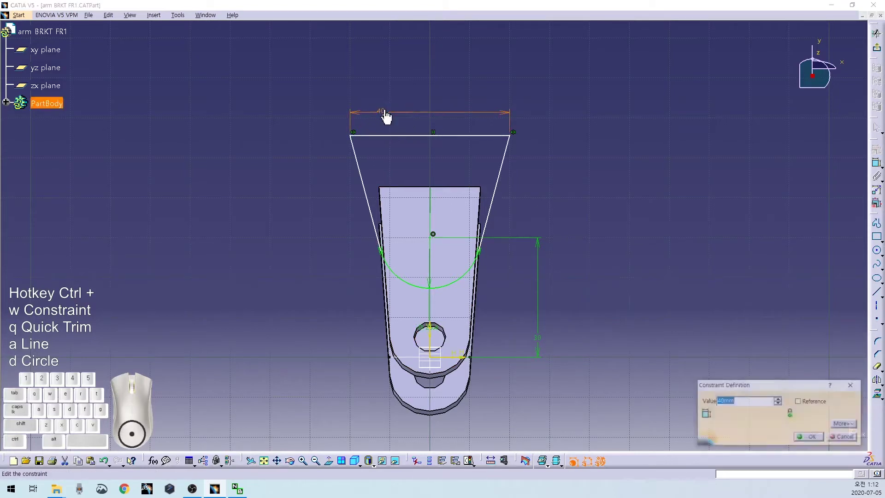
type("30")
key("Return")
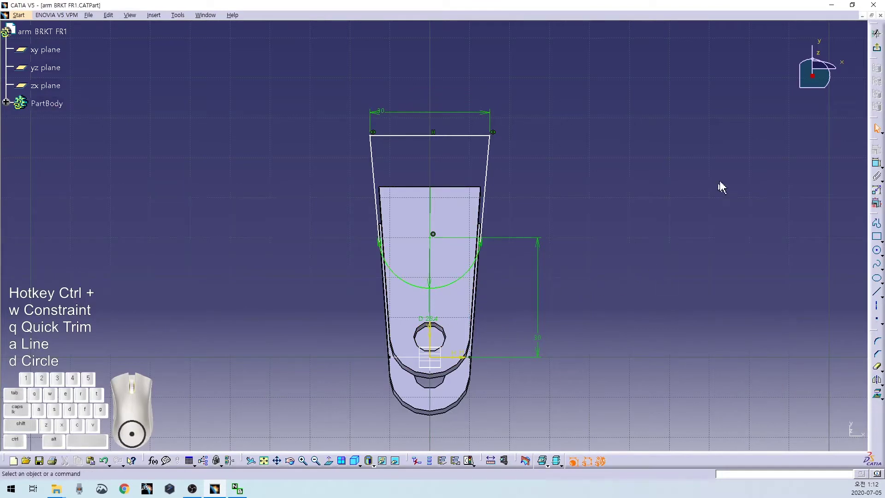
Cut a pocket from the closed profile with mirrored extent so it goes through the ends of both plates.
left_click(877, 128)
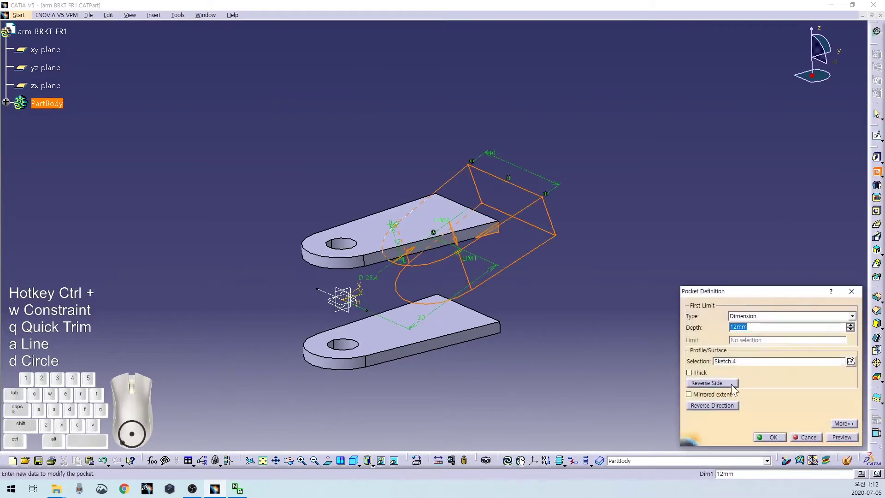
left_click(727, 394)
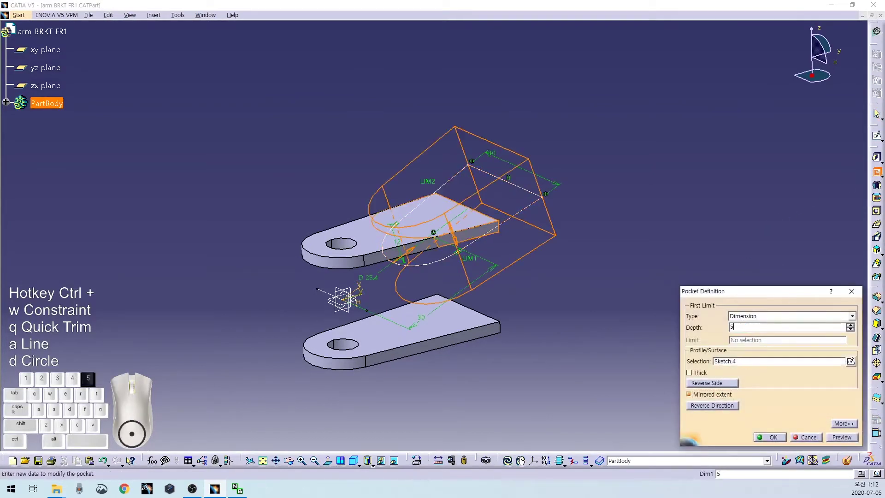
key("Return")
Create a sketch on the yz plane with a point at the origin, midway between the two plates.
middle_click_drag(583, 330, 448, 225)
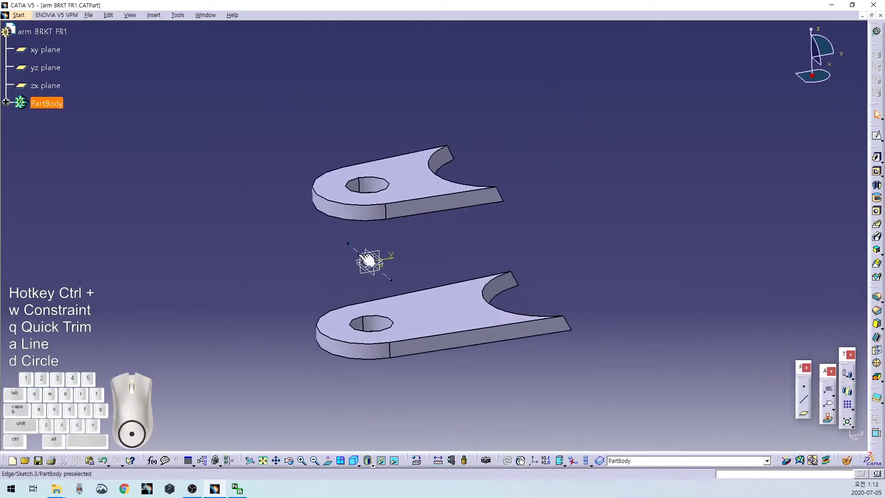
left_click(875, 137)
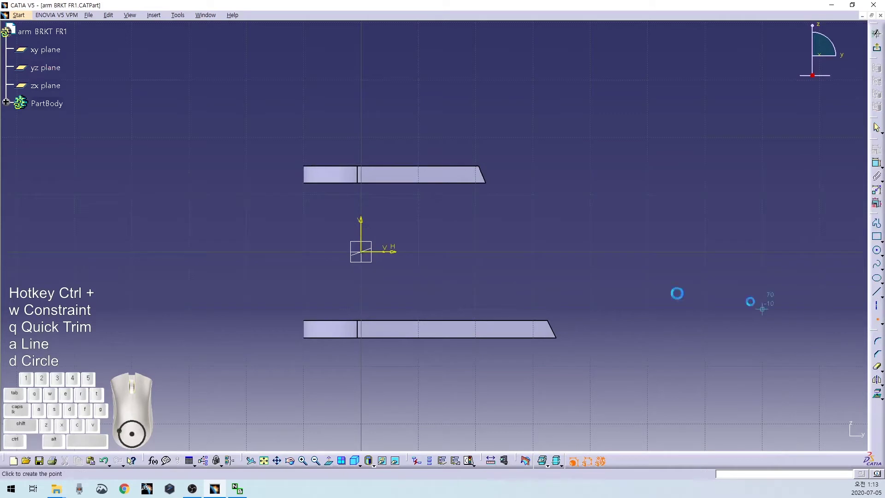
left_click(876, 47)
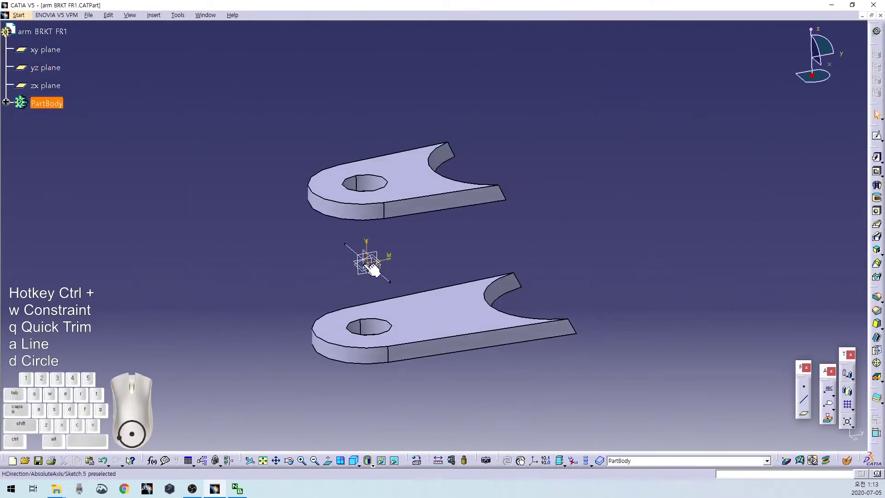
Hide the angled plane and the sketched rotation axis line, and save the bracket part.
right_click(361, 271)
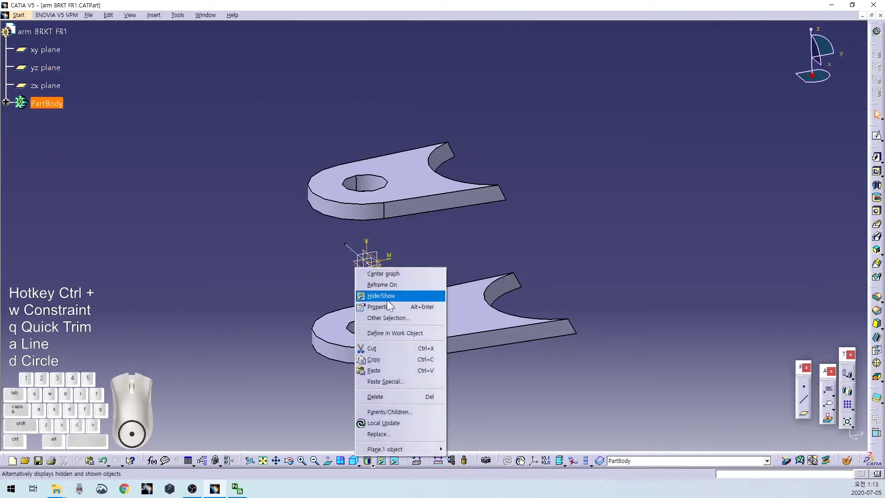
left_click(454, 251)
middle_click_drag(297, 297, 366, 300)
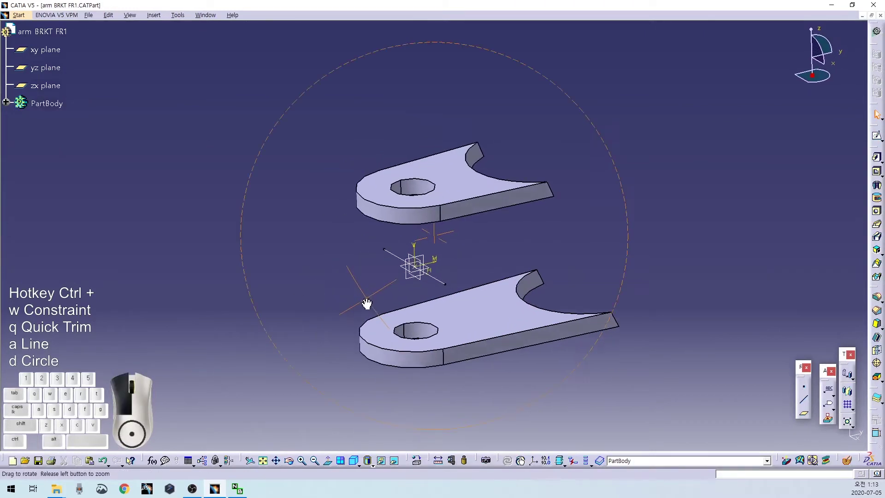
right_click(392, 254)
left_click(420, 287)
middle_click_drag(504, 251, 502, 278)
key("ctrl+s")
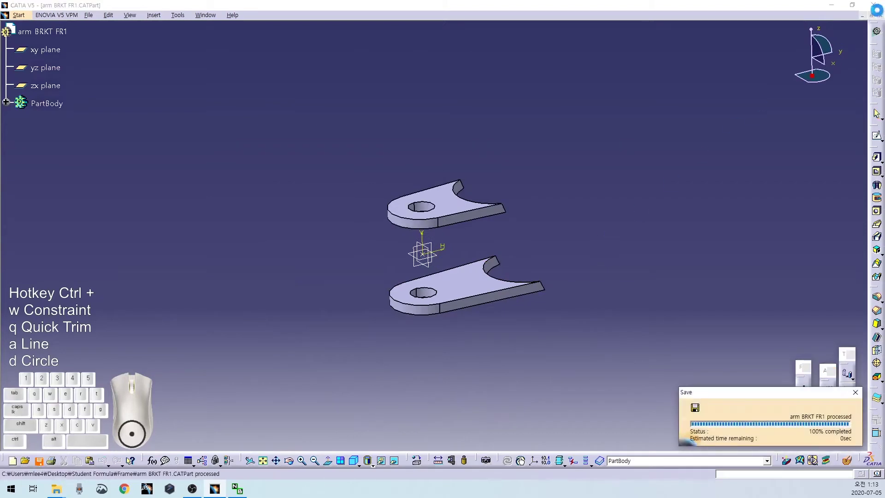
Copy the arm BRKT FR1 part into the Frame assy product and show that assembly full size.
left_click(872, 15)
left_click_drag(380, 159, 524, 100)
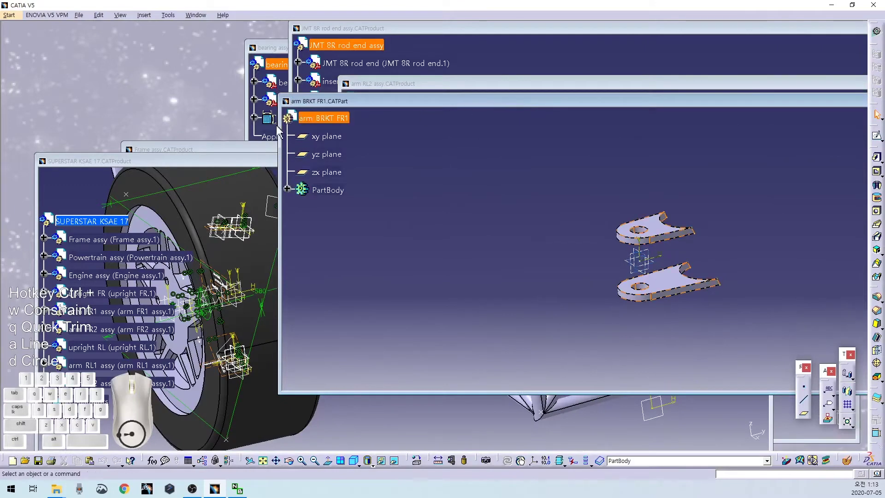
left_click(239, 146)
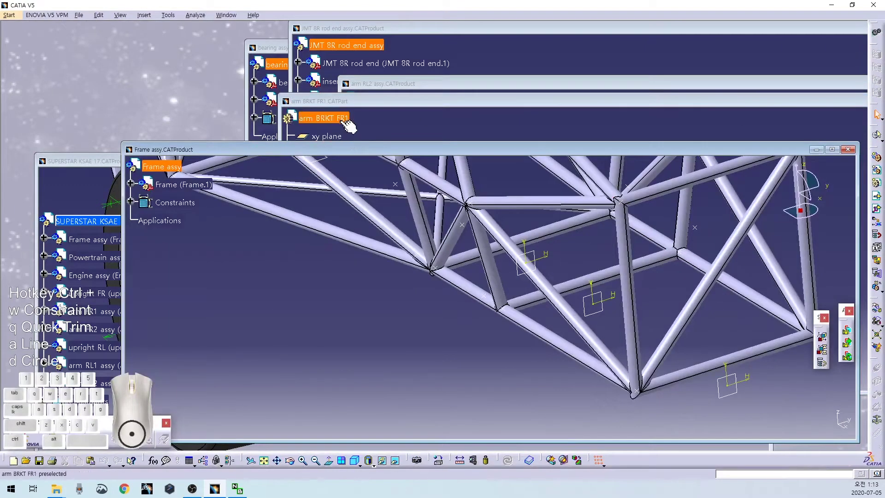
left_click(349, 125)
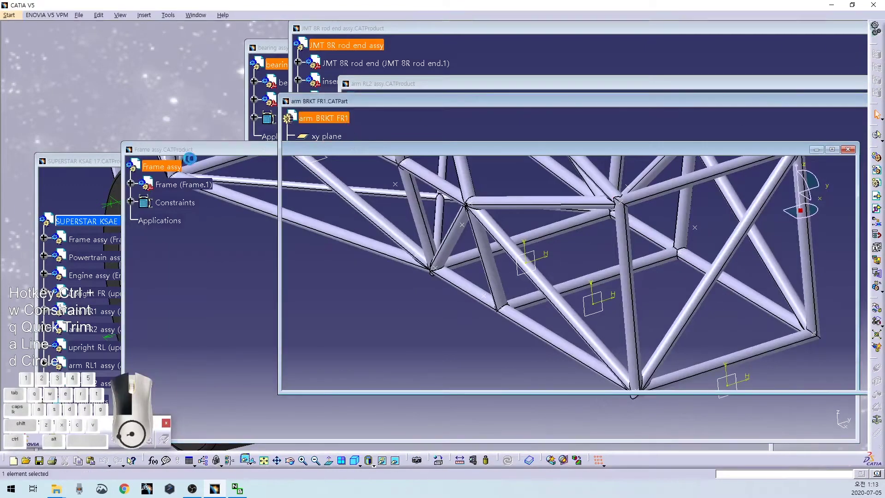
left_click(832, 149)
Move the inserted bracket along the Y axis and the X axis to a clear spot beside the frame.
middle_click_drag(403, 320, 509, 318)
left_click(876, 317)
left_click_drag(490, 307, 607, 329)
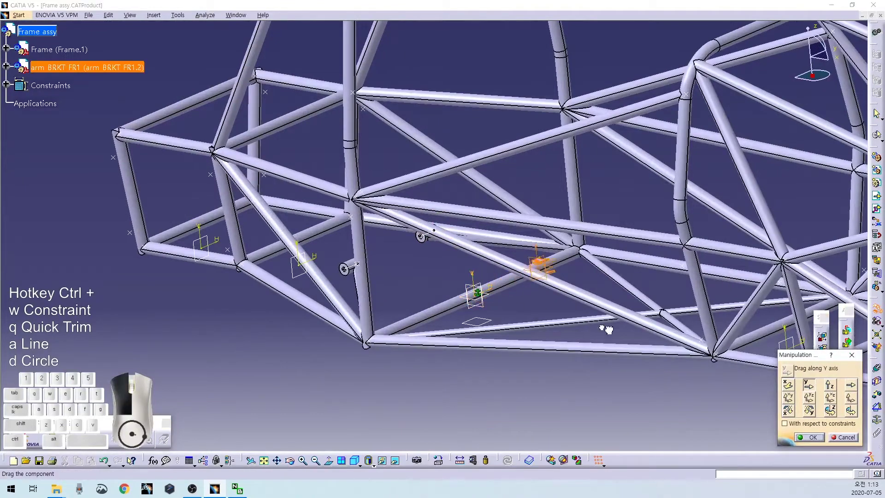
left_click_drag(354, 442, 354, 442)
middle_click_drag(544, 418, 362, 301)
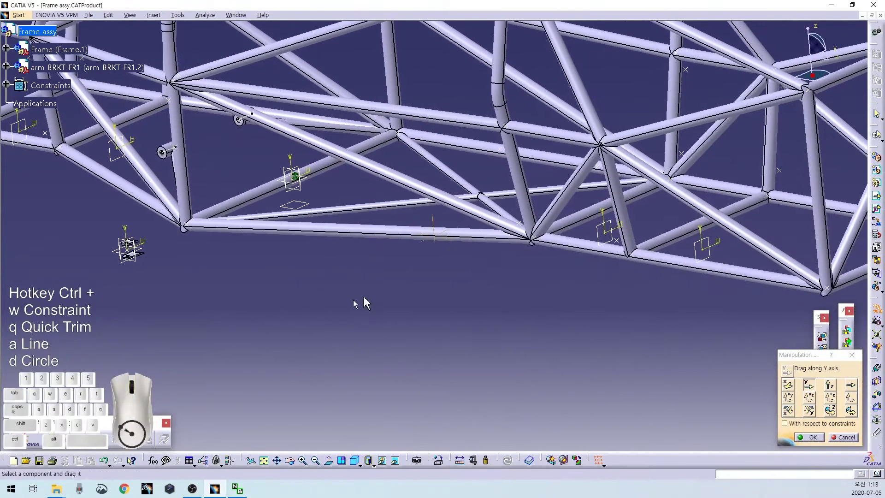
left_click(788, 384)
left_click_drag(140, 250, 646, 331)
left_click_drag(603, 303, 603, 305)
middle_click_drag(634, 329, 454, 263)
left_click(810, 435)
Constrain the bracket's reference plane coincident with the plane at the frame's arm mounting point, with orientation Same.
left_click(876, 368)
middle_click_drag(589, 328, 867, 276)
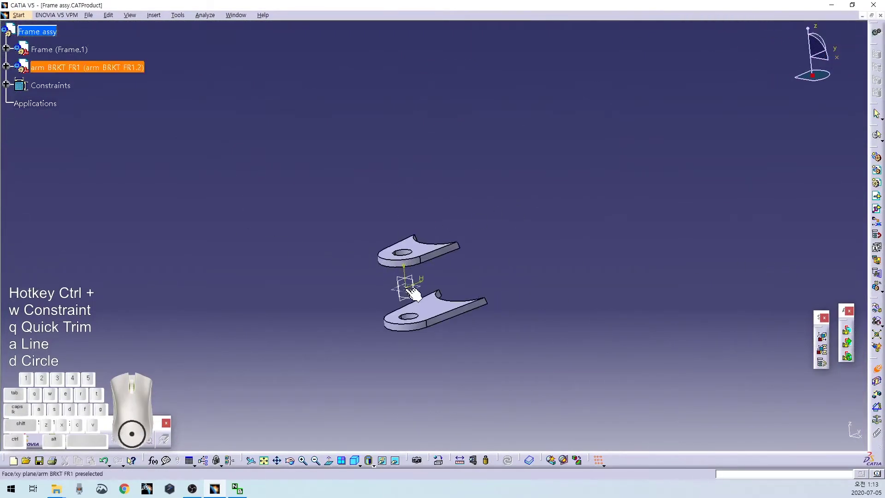
middle_click_drag(514, 121, 474, 163)
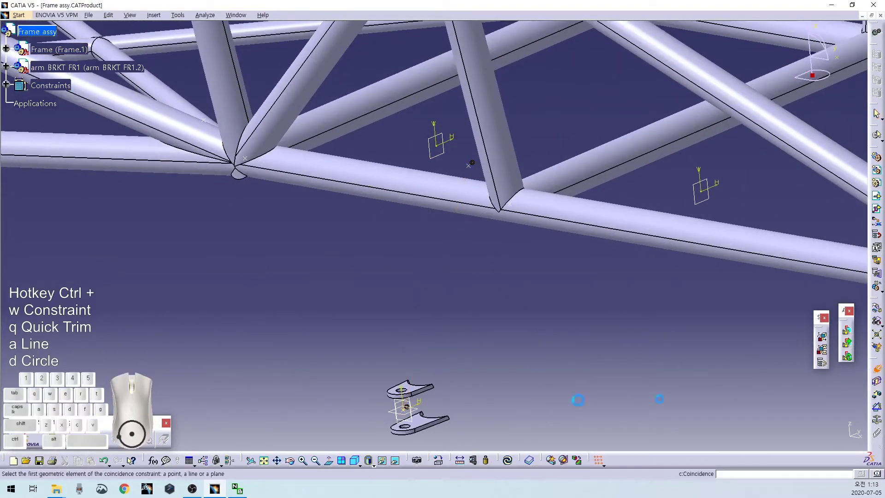
middle_click_drag(395, 422, 418, 326)
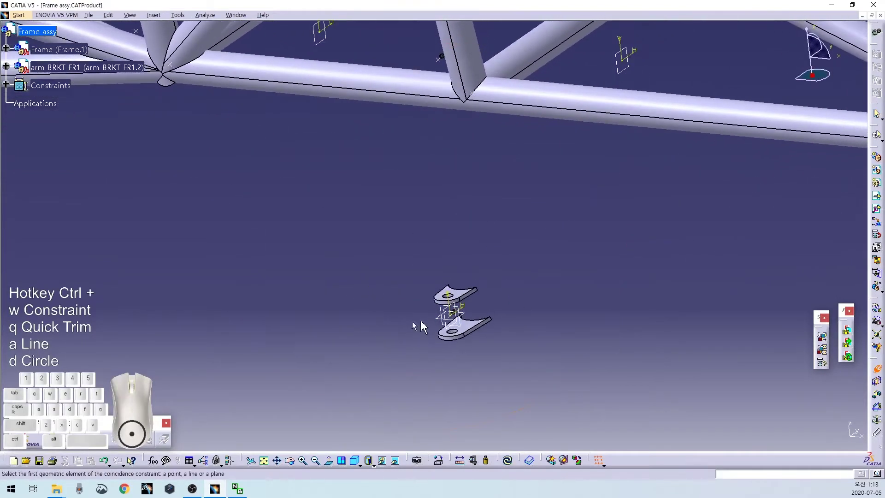
left_click(619, 68)
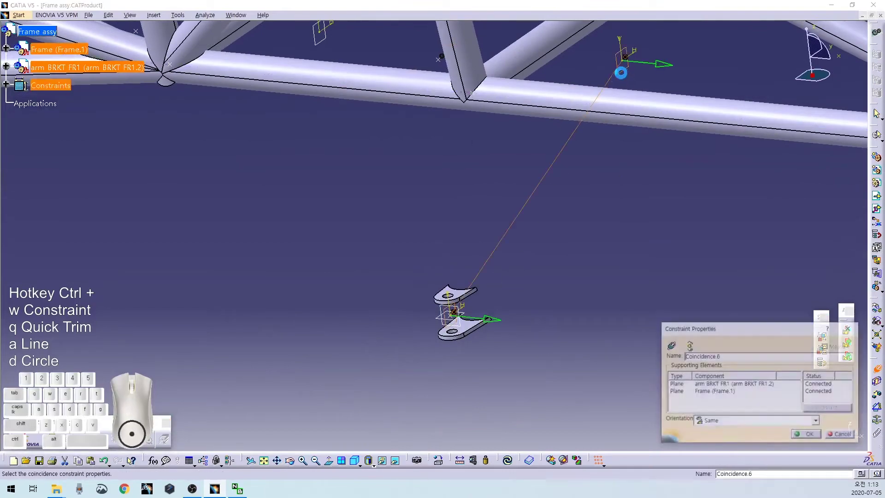
left_click(812, 435)
Make the bracket's curved pocket axis coincident with the adjacent frame tube's axis, update the assembly and save it.
middle_click_drag(593, 240, 460, 207)
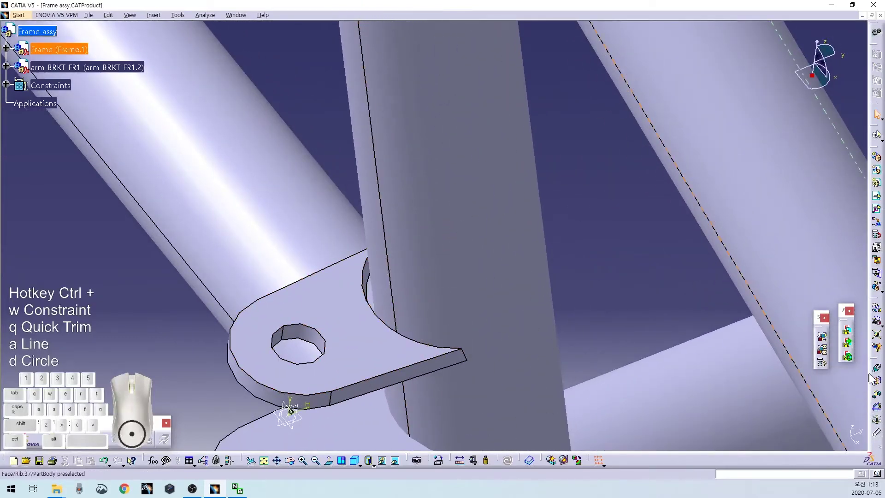
left_click(485, 285)
middle_click_drag(339, 259, 436, 221)
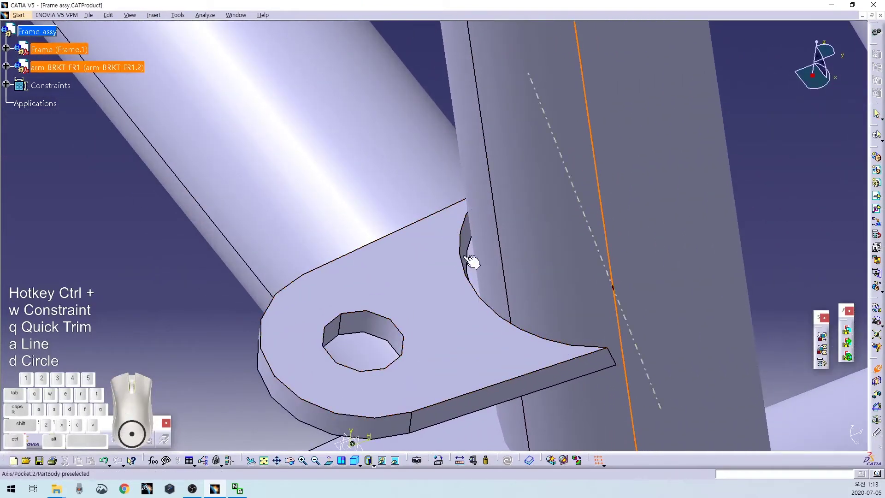
left_click(468, 235)
middle_click_drag(665, 219, 557, 243)
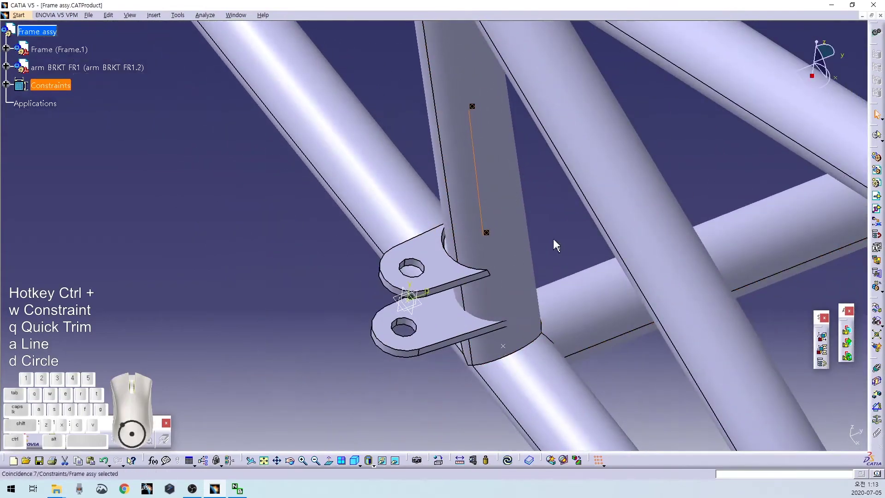
left_click(551, 227)
key("ctrl+u")
middle_click_drag(555, 239, 378, 387)
key("ctrl+s")
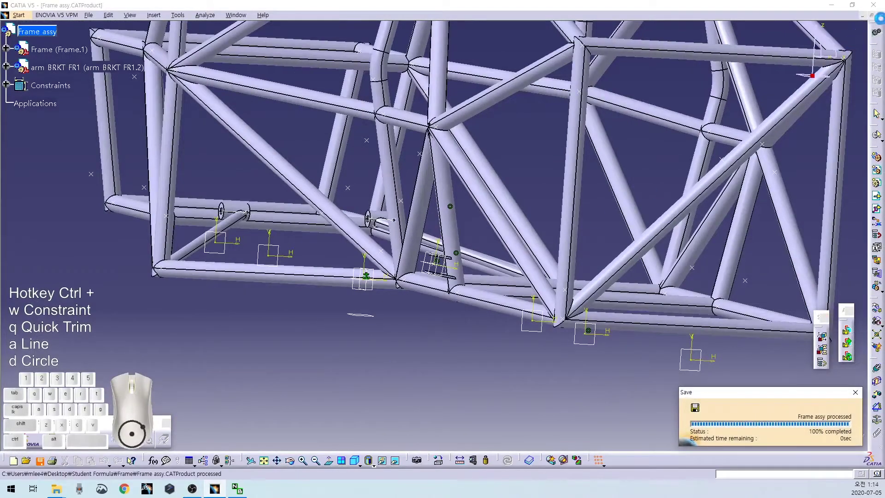
Open the SUPERSTAR KSAE 17 assembly full size and examine how the bracket fits the arm's rod end and frame tube.
left_click(871, 15)
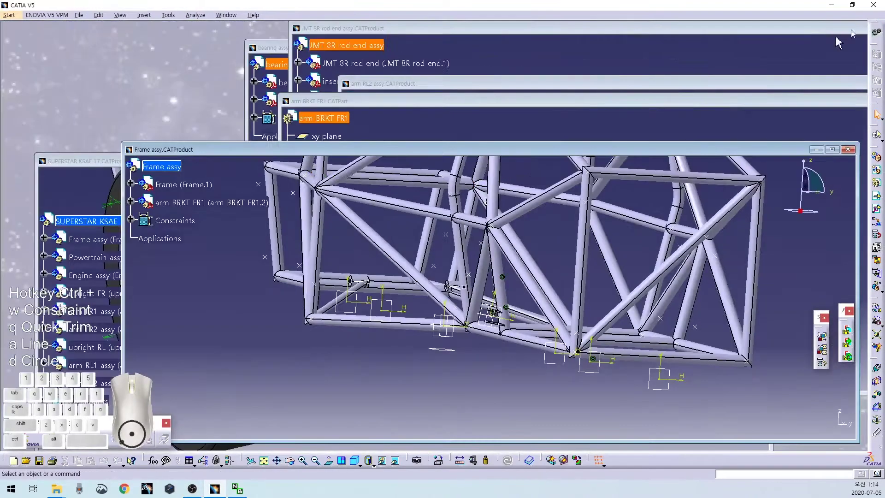
left_click(98, 160)
left_click(745, 162)
middle_click_drag(429, 322, 372, 221)
middle_click_drag(307, 127, 410, 272)
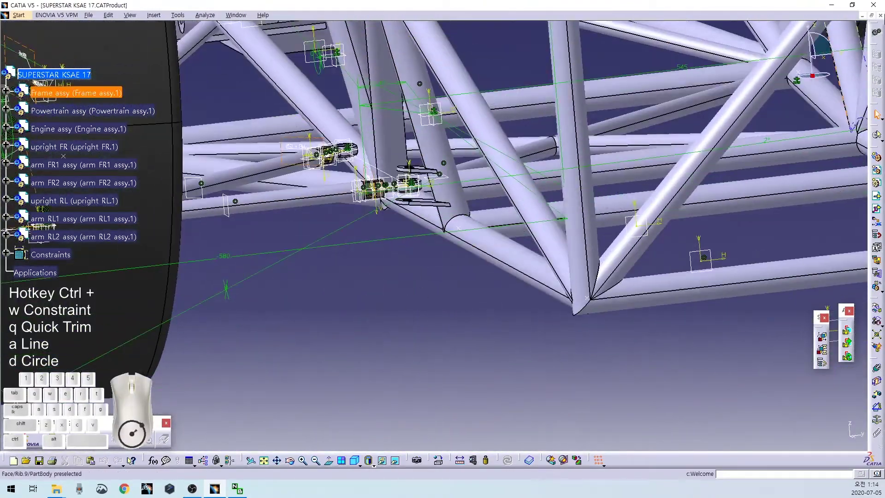
Set the angle of the bracket's pocket sketch plane to 18 degrees in the part and save it.
left_click(871, 16)
left_click(625, 135)
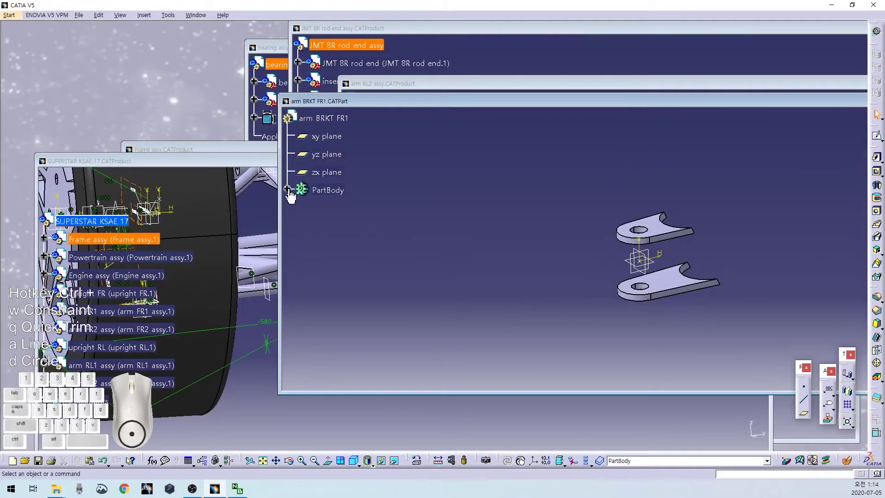
left_click(288, 189)
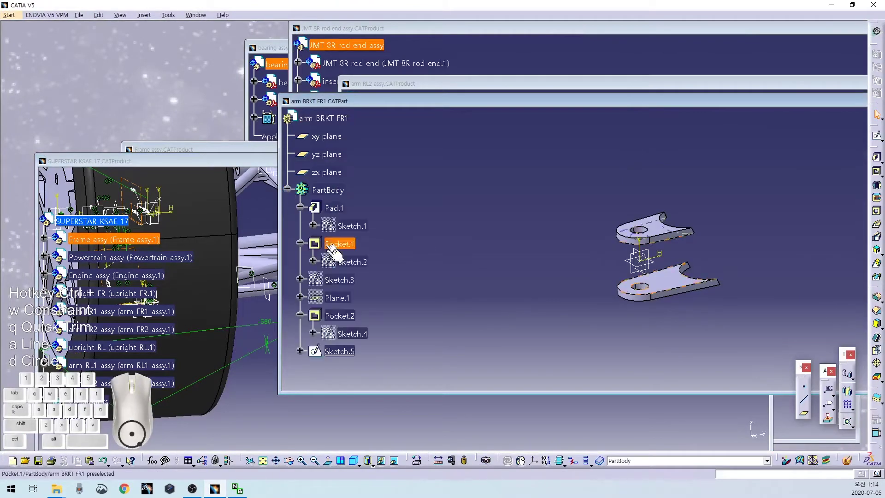
double_click(342, 299)
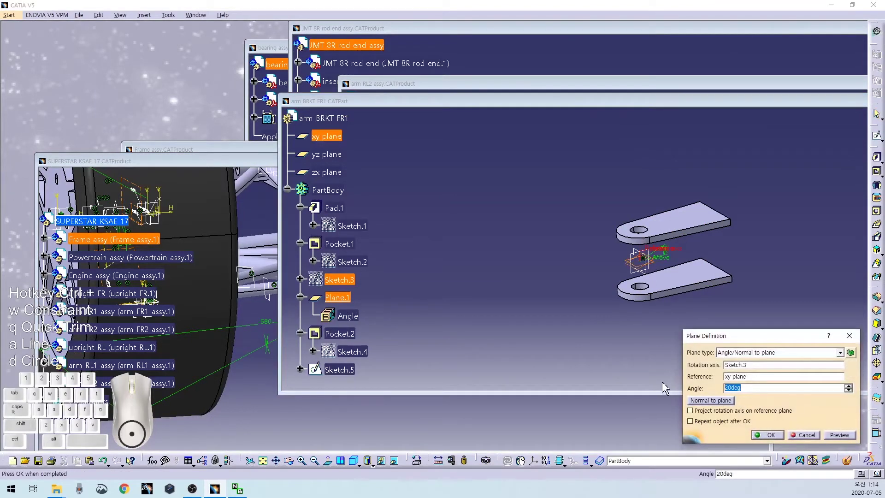
type("18")
left_click(770, 435)
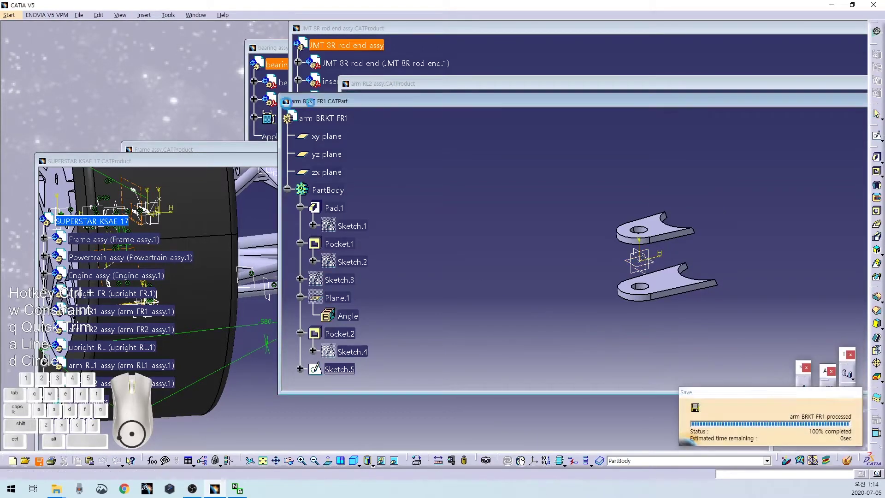
Update Frame assy with the modified bracket and examine its fit in the SUPERSTAR KSAE 17 assembly.
left_click(220, 150)
left_click(509, 461)
left_click(80, 160)
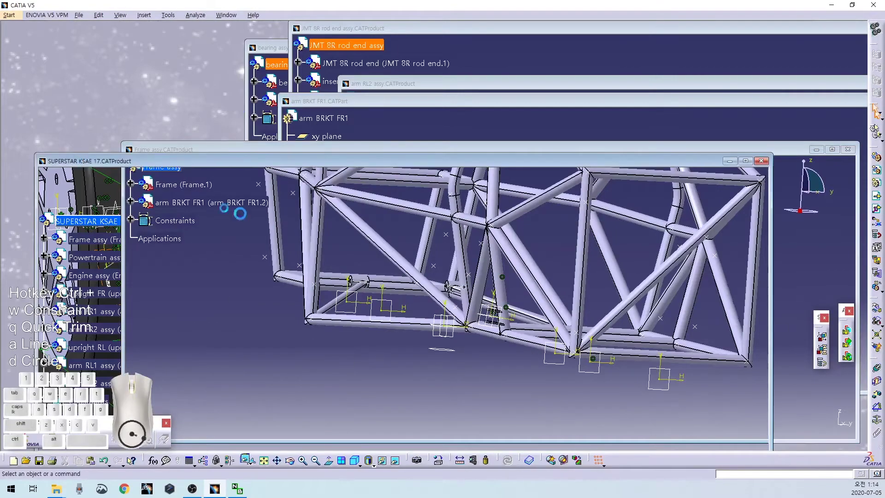
middle_click_drag(368, 342, 478, 261)
Reduce the angle of the bracket's pocket sketch plane further in the part.
left_click(374, 139)
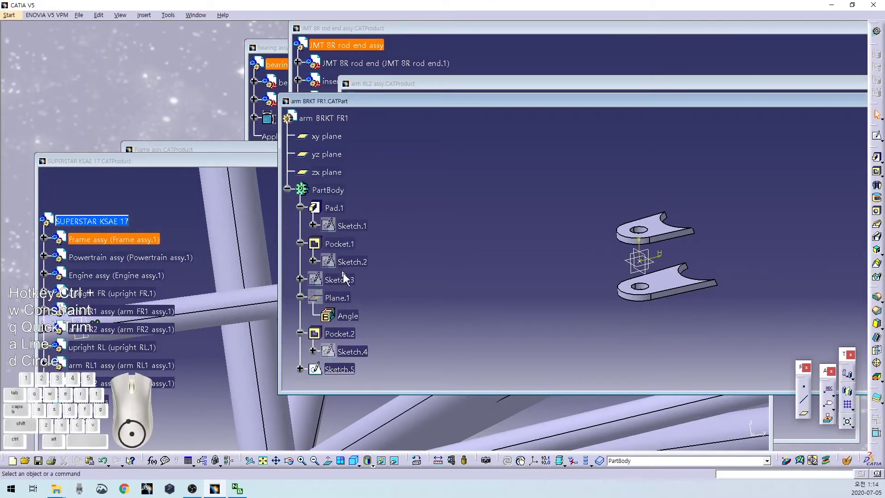
double_click(337, 297)
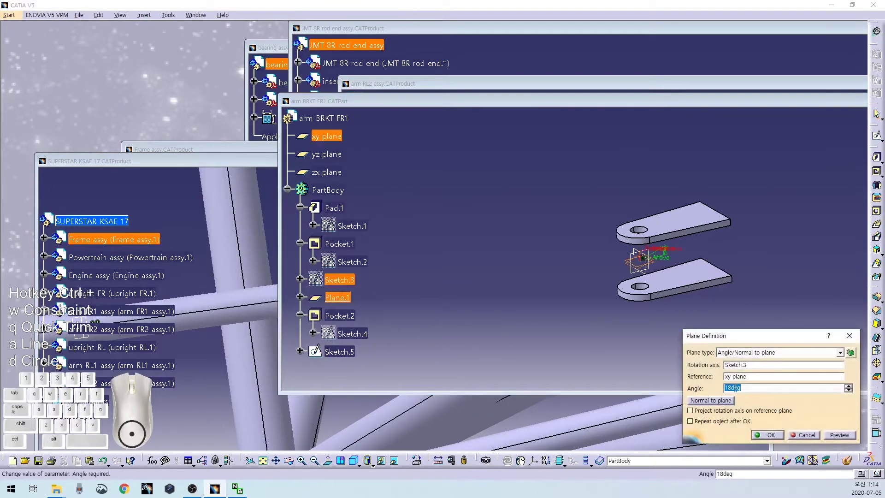
left_click(767, 434)
Arrange the Frame assy and SUPERSTAR KSAE 17 windows so the bracket can be seen in both at once.
left_click(234, 145)
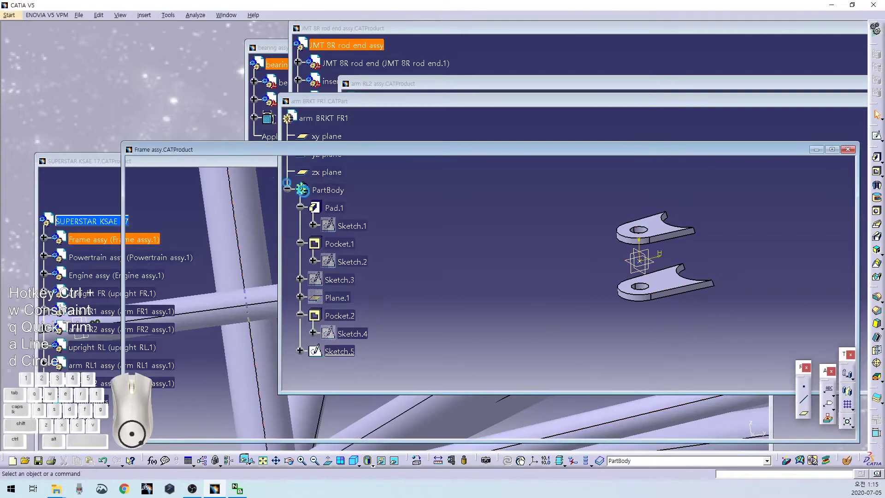
mouse_move(477, 350)
middle_mouse_down()
mouse_move(440, 298)
mouse_move(441, 239)
mouse_move(489, 363)
middle_mouse_up()
left_click(441, 298)
left_click_drag(450, 150, 665, 48)
left_click_drag(265, 164, 260, 187)
left_click_drag(541, 46, 499, 57)
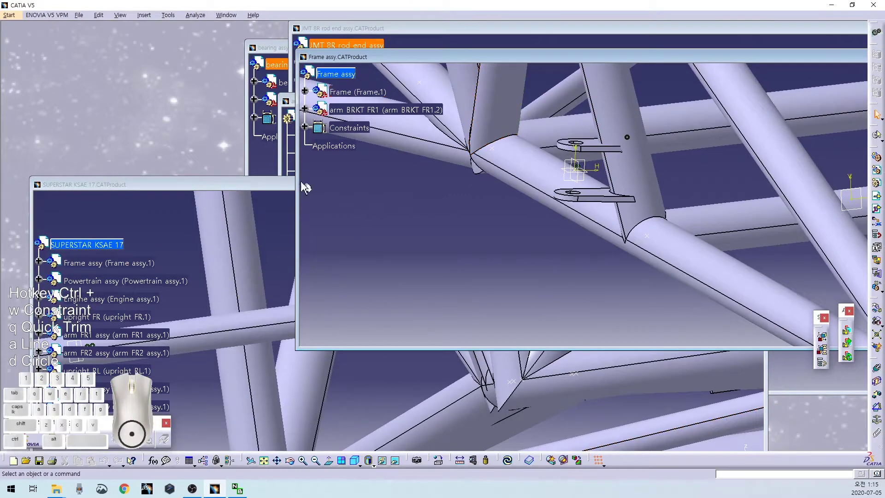
left_click_drag(295, 178, 502, 178)
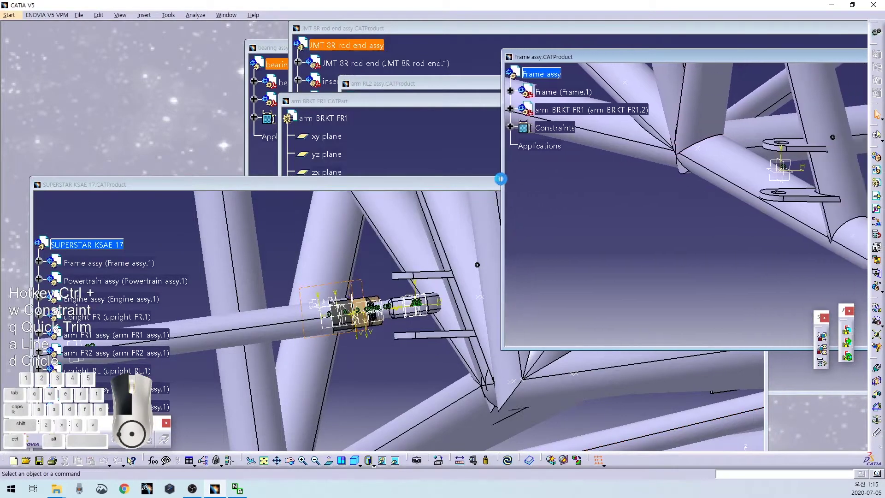
Update Frame assy for the changed bracket and show the SUPERSTAR KSAE 17 assembly full size.
left_click(508, 461)
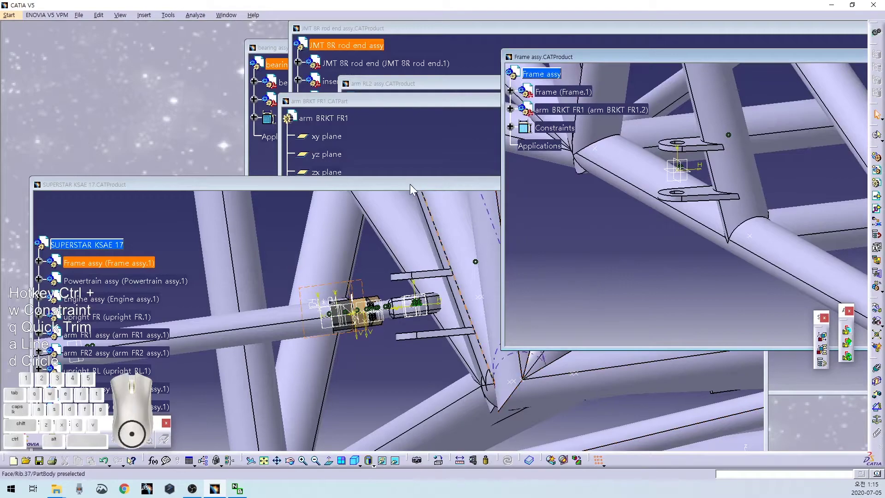
left_click_drag(411, 185, 410, 94)
left_click(741, 94)
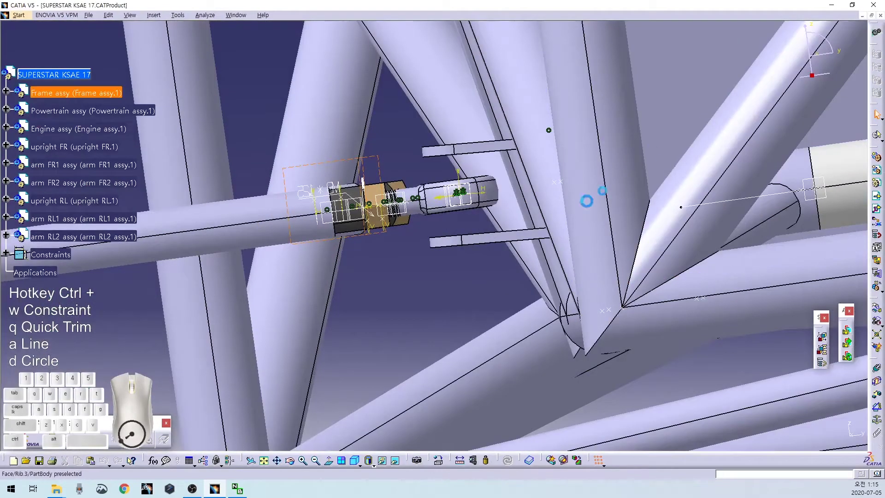
Save the SUPERSTAR KSAE 17 assembly and bring the Frame assy window up full size.
middle_click_drag(544, 217, 484, 346)
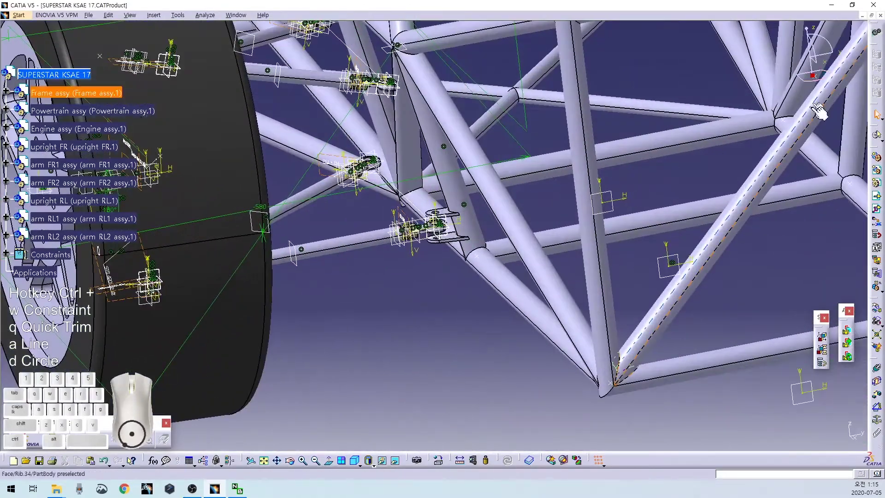
key("ctrl+s")
left_click(458, 268)
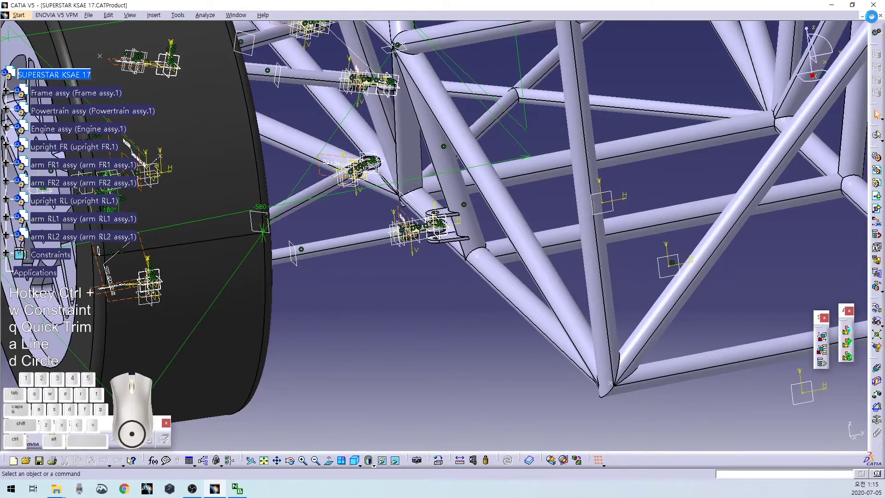
left_click(871, 16)
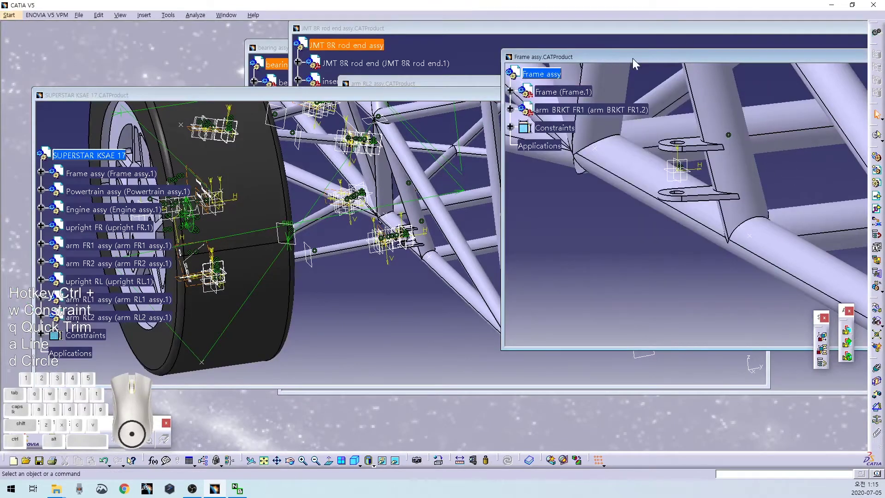
left_click_drag(634, 63, 590, 117)
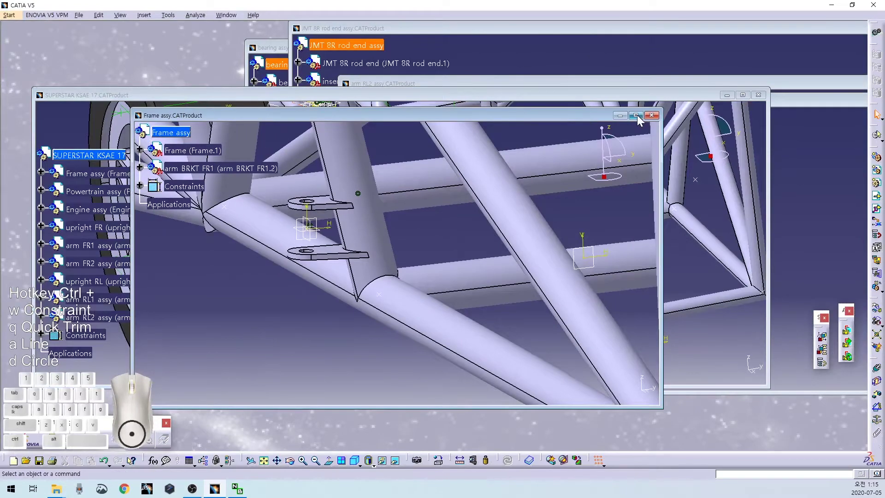
left_click(636, 115)
Copy the arm BRKT FR1 bracket and paste three more instances of it into Frame assy.
middle_click_drag(497, 181, 372, 258)
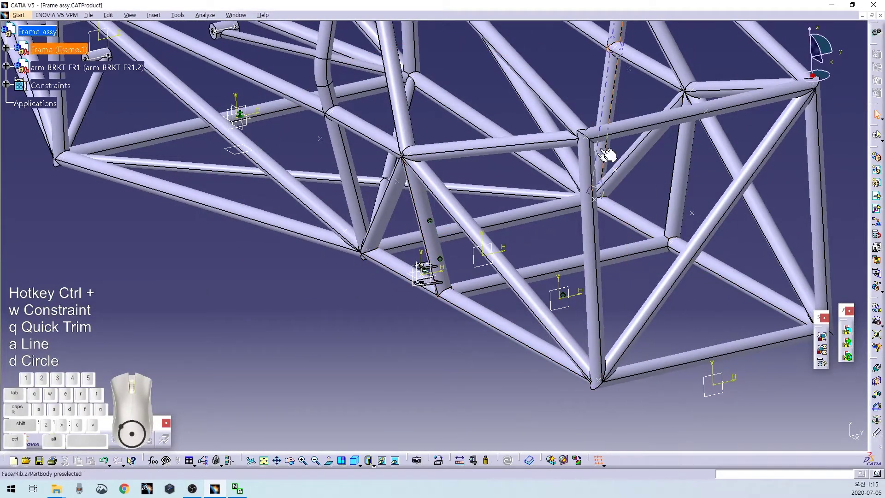
middle_click_drag(374, 362, 468, 358)
middle_click_drag(498, 296, 517, 357)
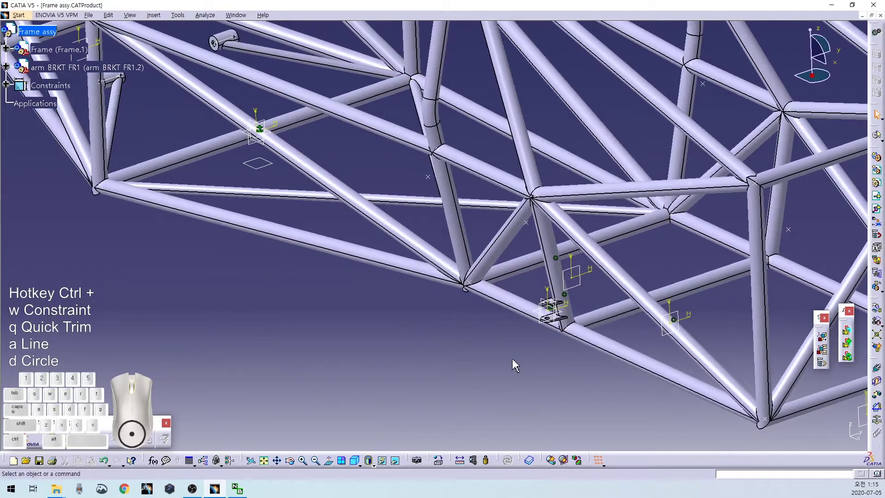
left_click(99, 75, "ctrl")
left_click(47, 37)
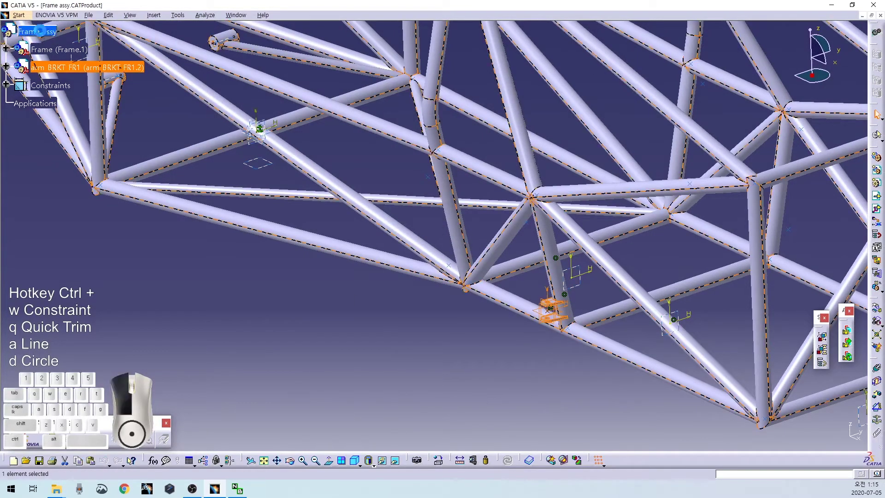
key("ctrl+v")
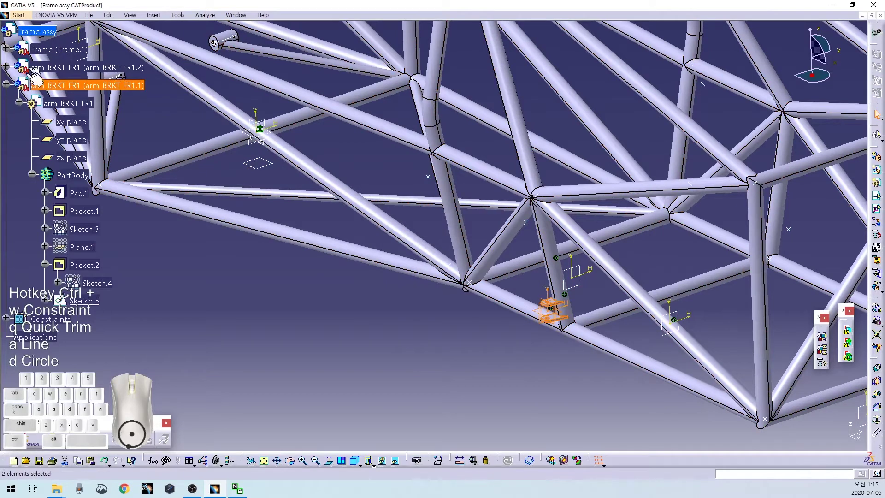
left_click(6, 83)
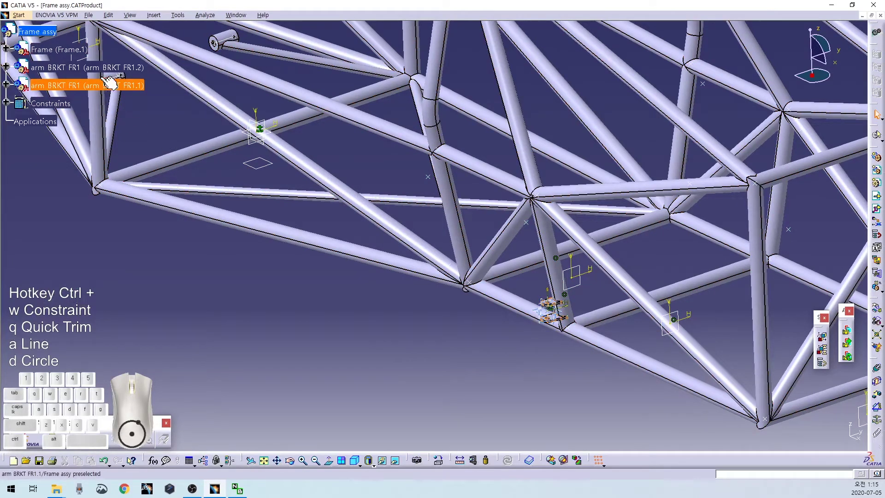
left_click(46, 36)
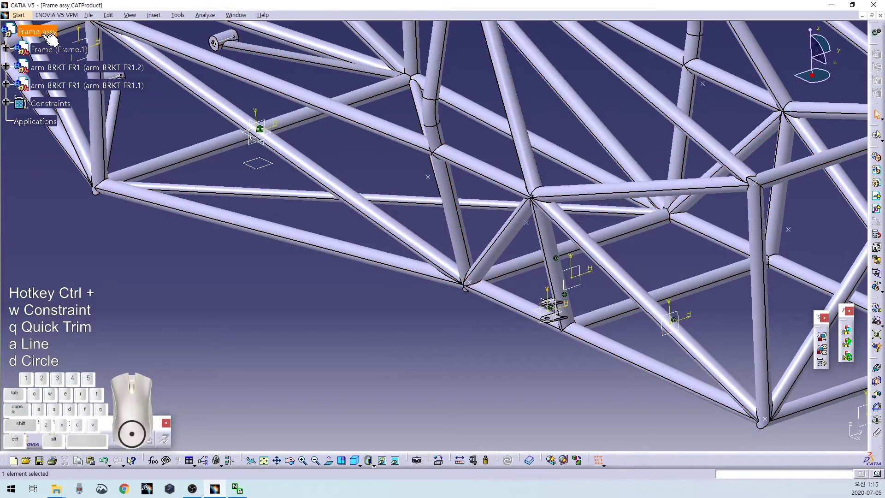
key("ctrl+v")
left_click(51, 39)
key("ctrl+v")
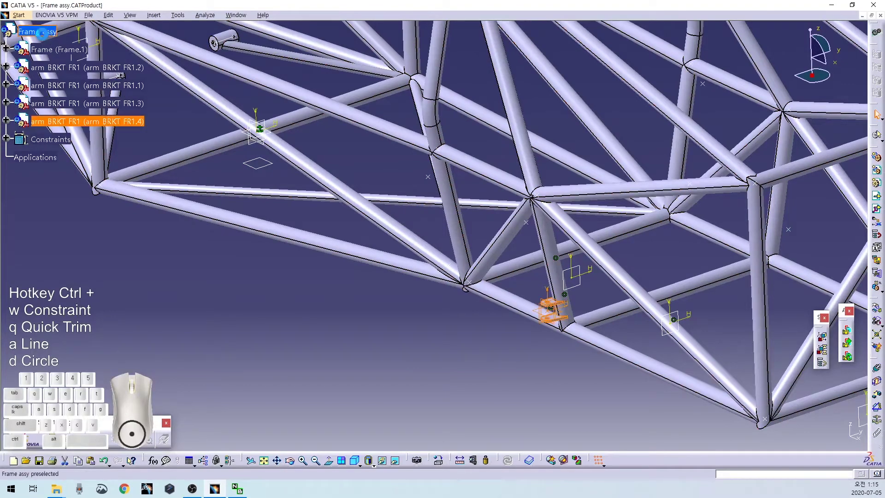
left_click(433, 346)
Spread the overlapping brackets apart along the X axis with Manipulation and update Frame assy.
middle_click_drag(432, 347, 518, 283)
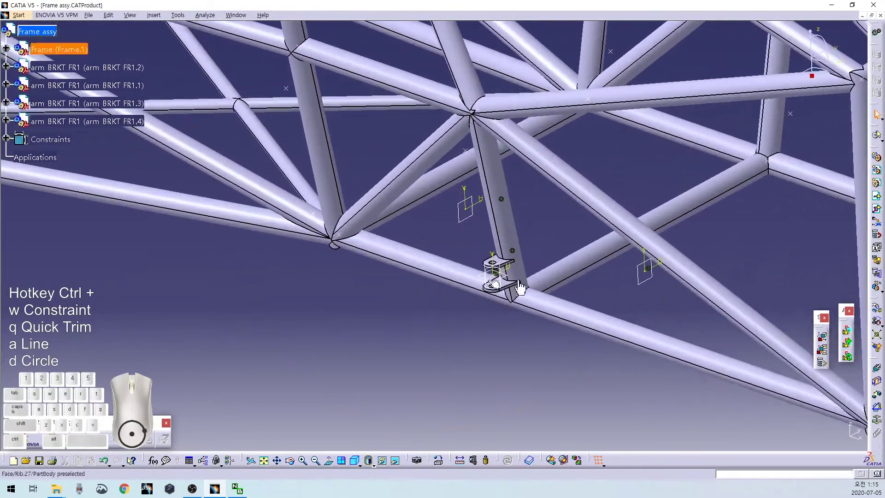
left_click(878, 309)
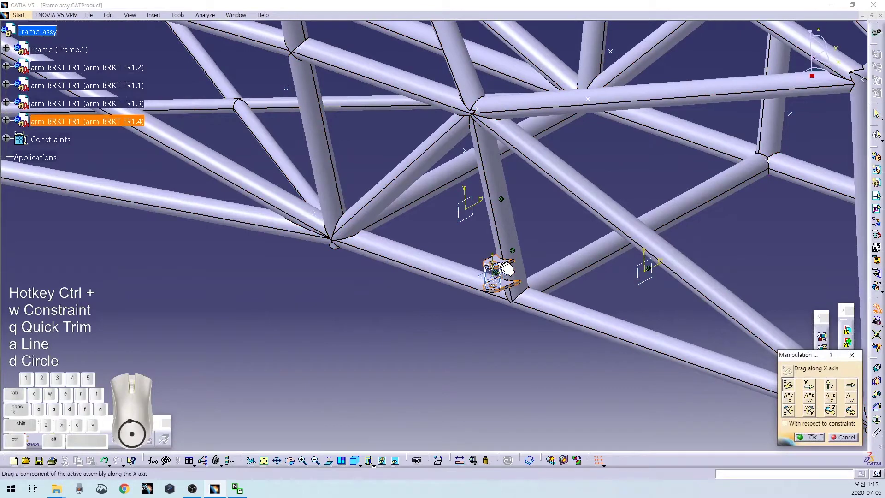
left_click_drag(507, 267, 417, 245)
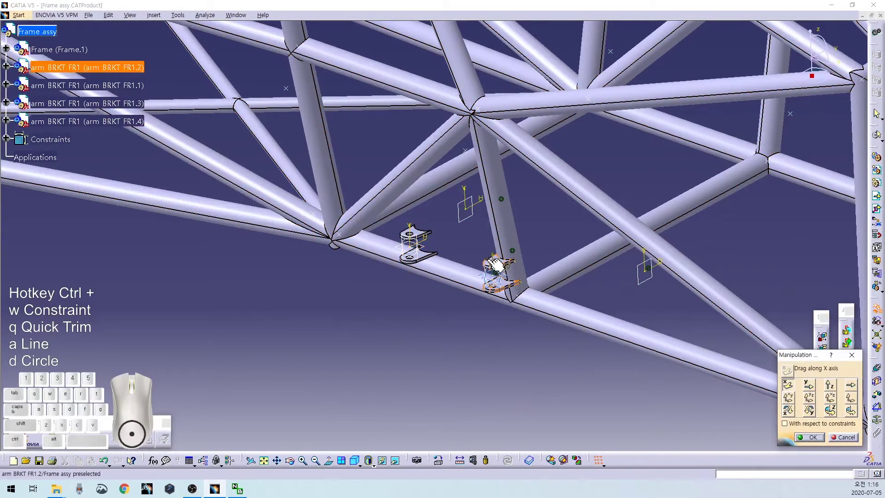
left_click_drag(496, 265, 580, 300)
left_click_drag(497, 272, 546, 290)
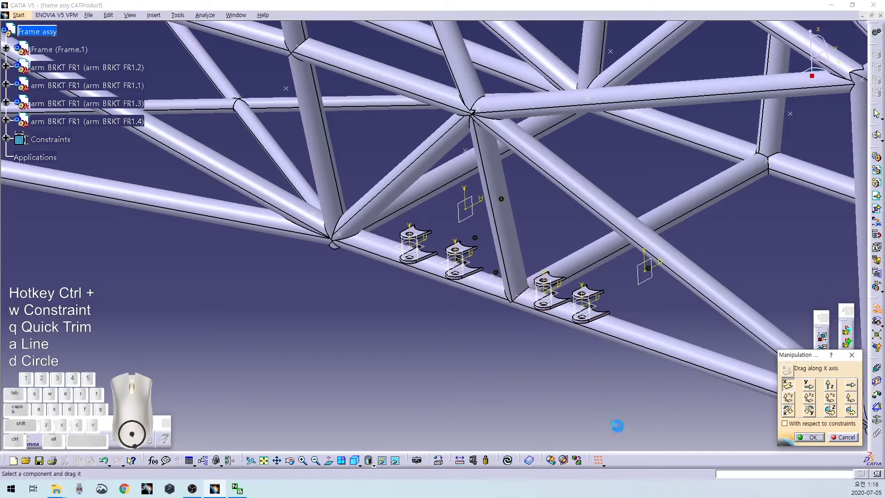
left_click(805, 437)
left_click(508, 460)
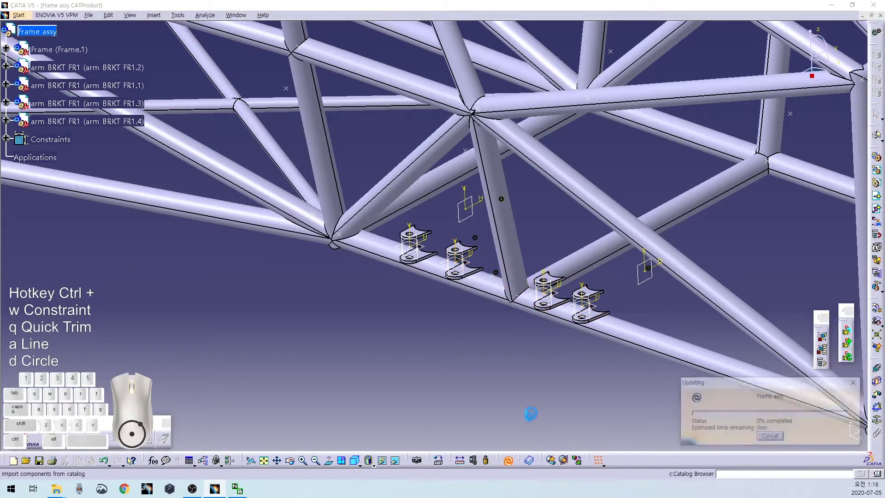
Constrain arm BRKT FR1.4 to the frame with a point coincidence and a plane coincidence in the Same orientation.
middle_click_drag(535, 387, 589, 357)
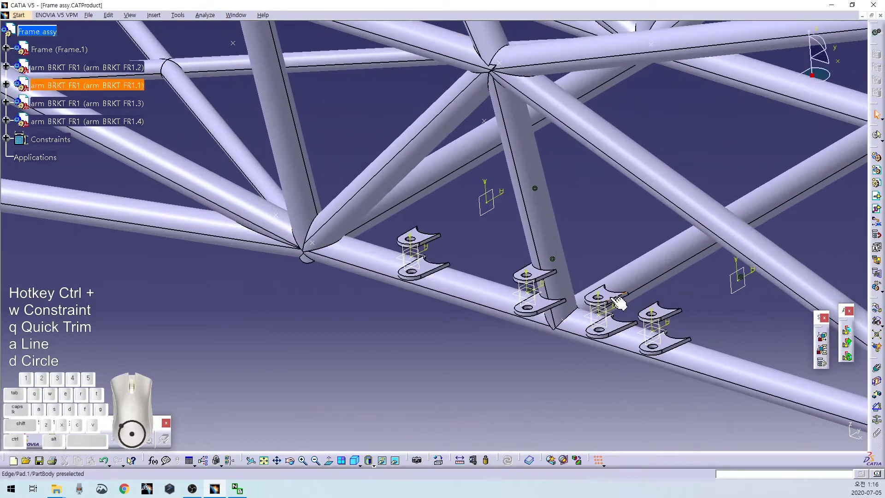
left_click(877, 368)
middle_click_drag(438, 350, 386, 278)
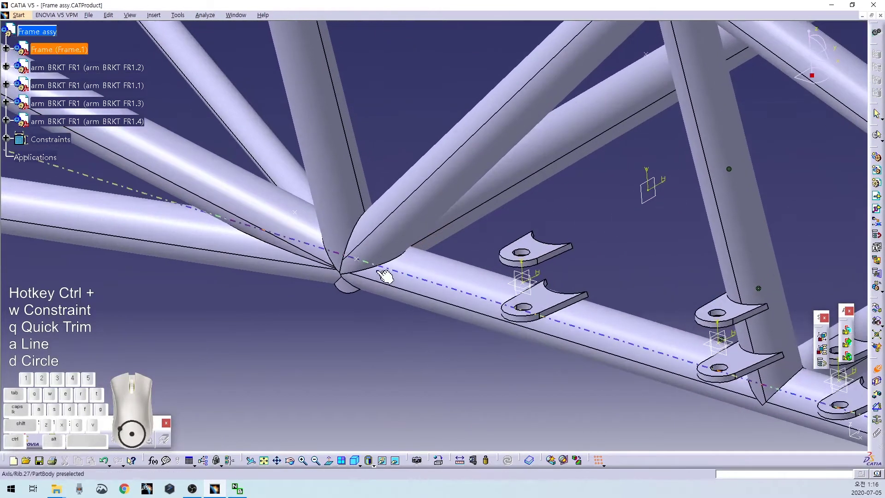
left_click(300, 218)
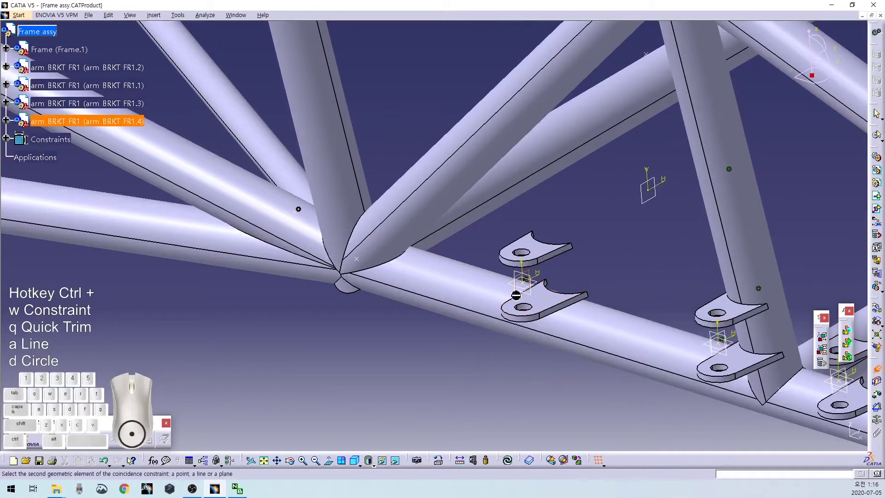
left_click(649, 188)
left_click(805, 433)
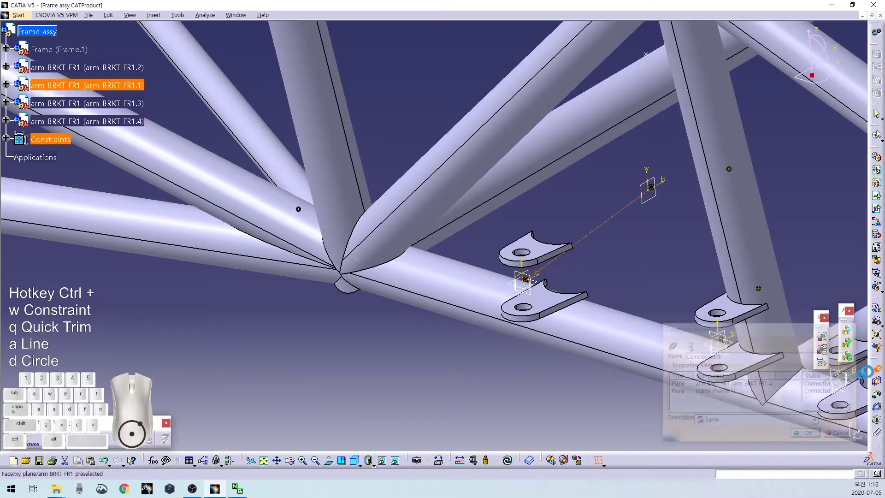
Make the frame tube's axis coincident with the pocket axis of arm BRKT FR1.4 and update the assembly.
middle_click_drag(650, 188, 378, 149)
left_click(378, 149)
scroll(558, 180, "up", 4)
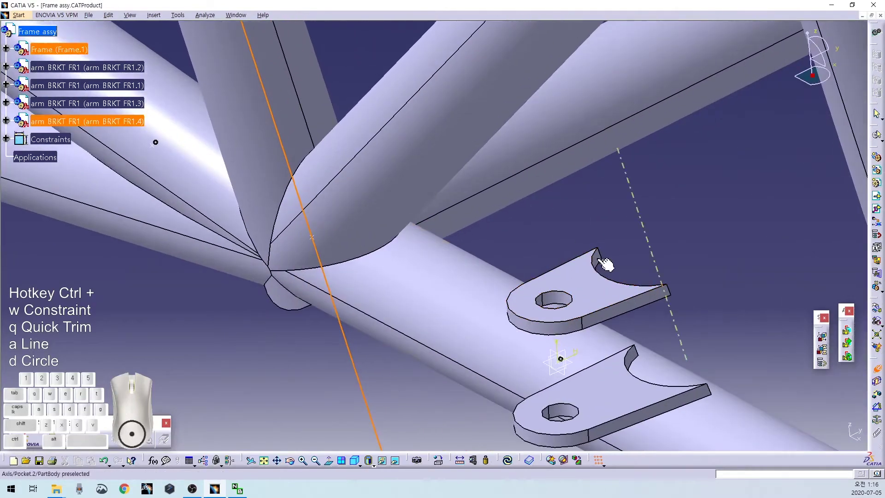
left_click(605, 264)
scroll(576, 221, "down", 5)
middle_click_drag(468, 397, 570, 340)
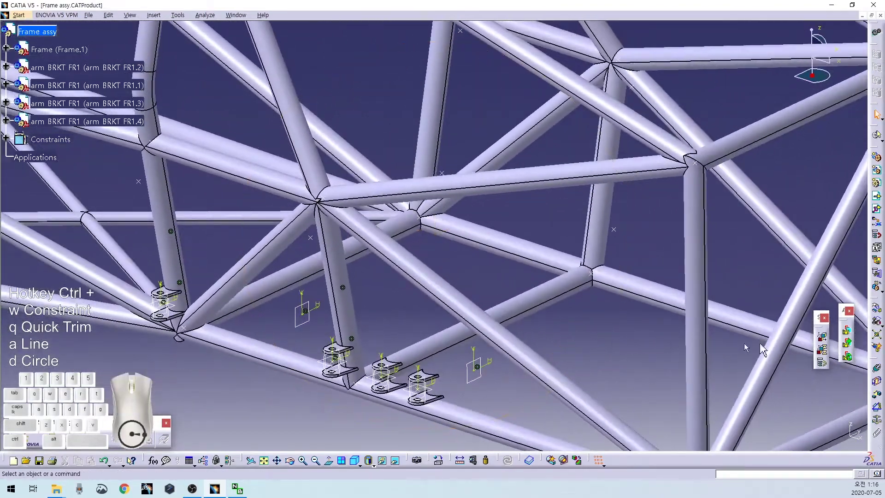
Move the two unconstrained bracket copies to the opposite side of the frame with Manipulation.
left_click(878, 311)
left_click(831, 409)
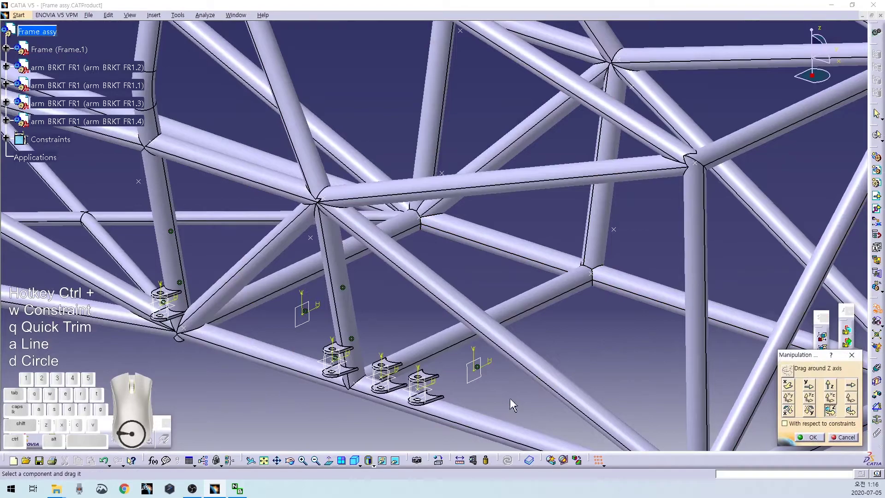
left_click_drag(422, 383, 706, 246)
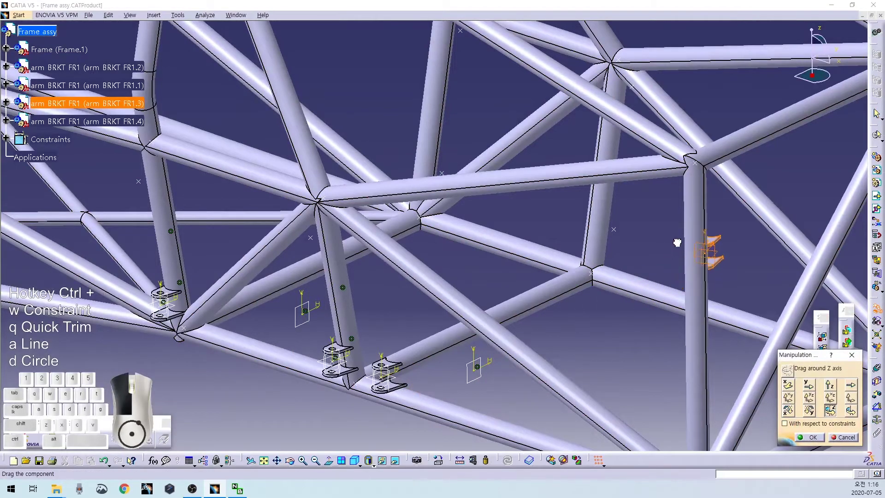
left_click_drag(386, 374, 638, 195)
middle_click_drag(637, 195, 330, 199)
left_click(811, 436)
middle_click_drag(577, 393, 581, 328)
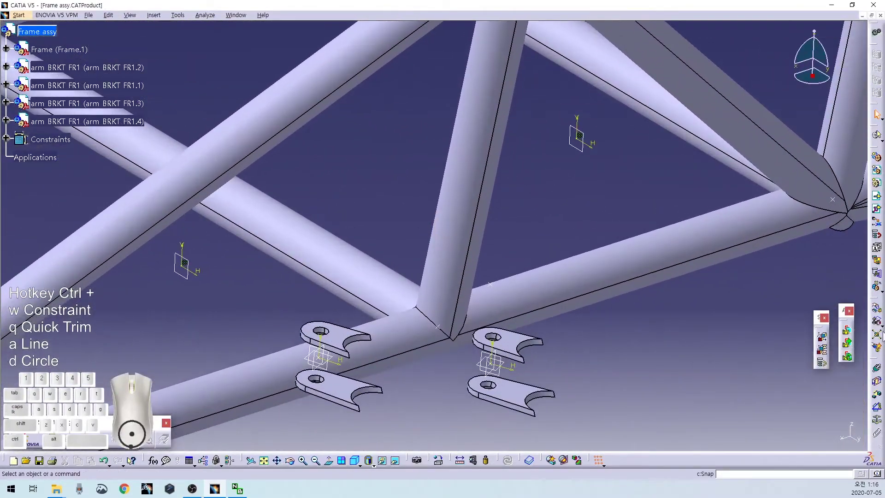
Rotate both loose brackets around a picked bracket edge so their pockets face the frame tubes.
left_click(875, 307)
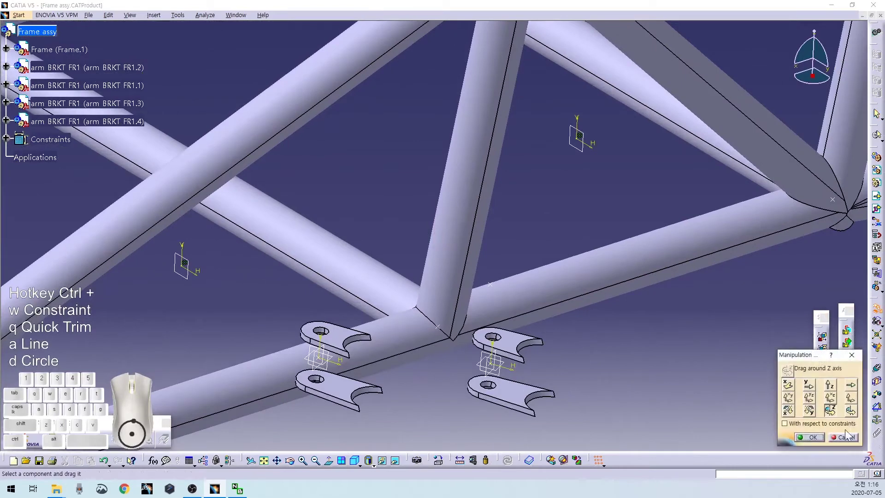
left_click(533, 344)
left_click_drag(509, 340, 595, 355)
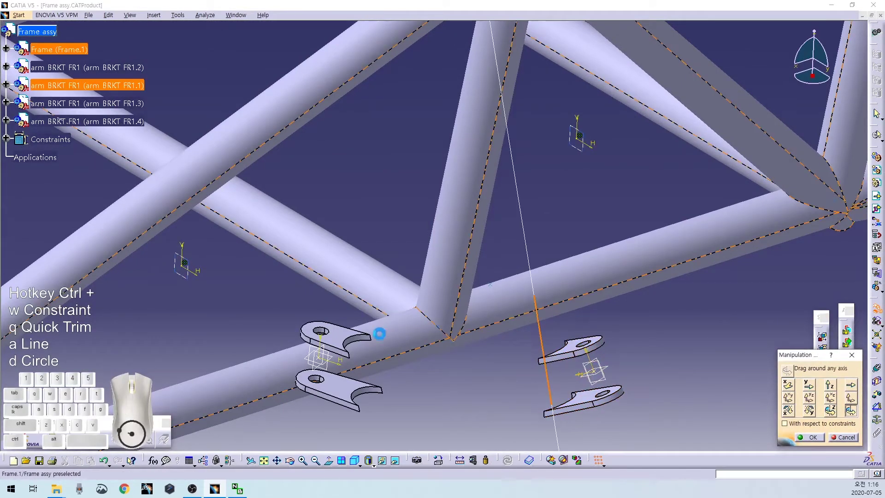
left_click_drag(375, 341, 723, 324)
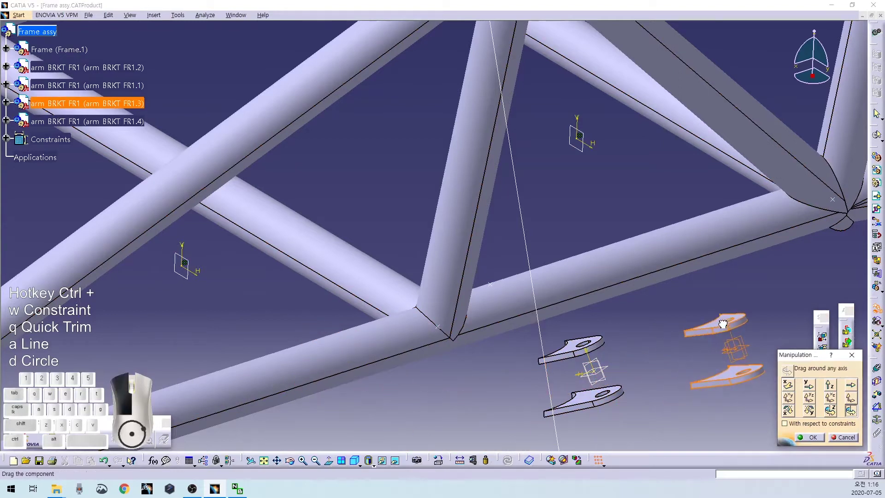
left_click(813, 437)
Constrain arm BRKT FR1.1 to the frame with a point coincidence and a plane coincidence in the Opposite orientation.
key("ctrl+w")
left_click(592, 369)
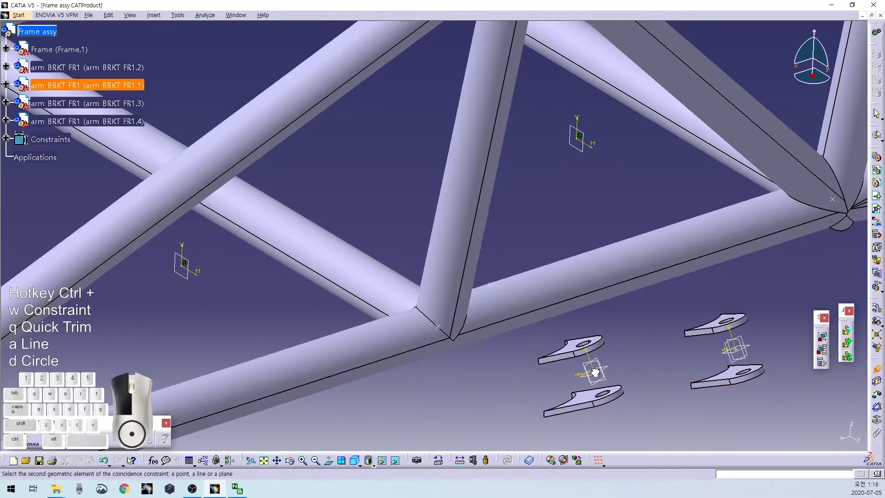
left_click(493, 285)
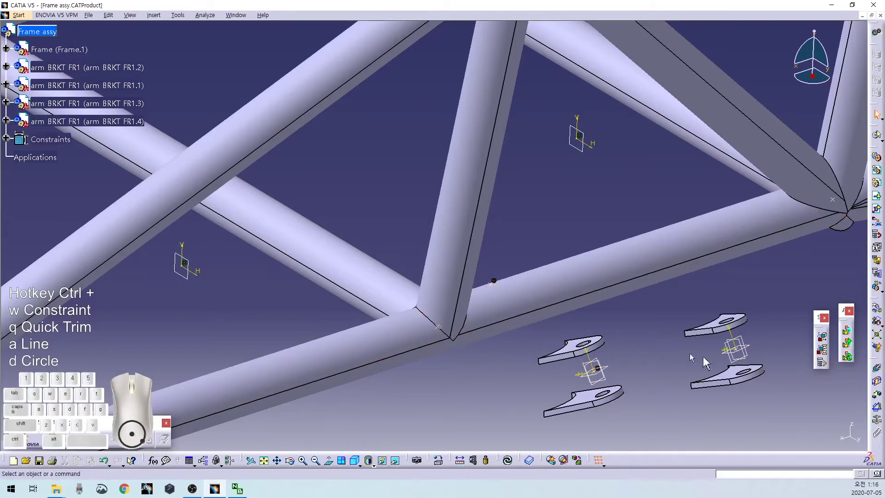
middle_click_drag(657, 377, 462, 339)
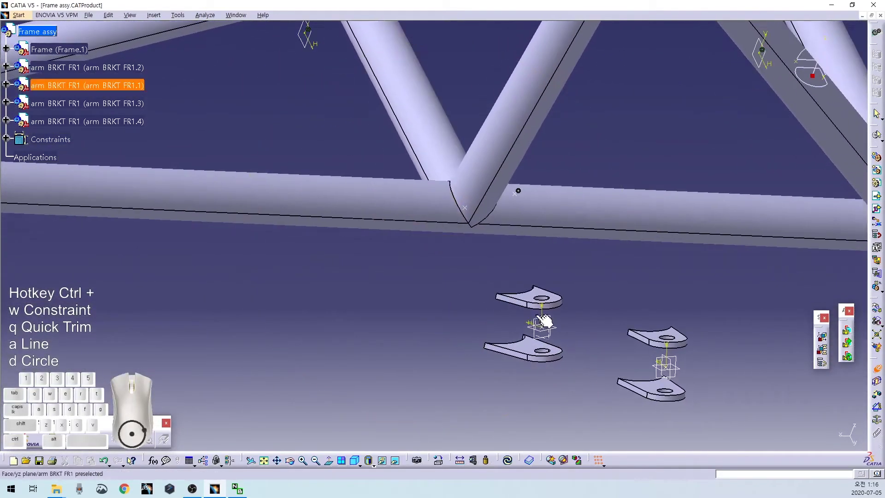
left_click(311, 43)
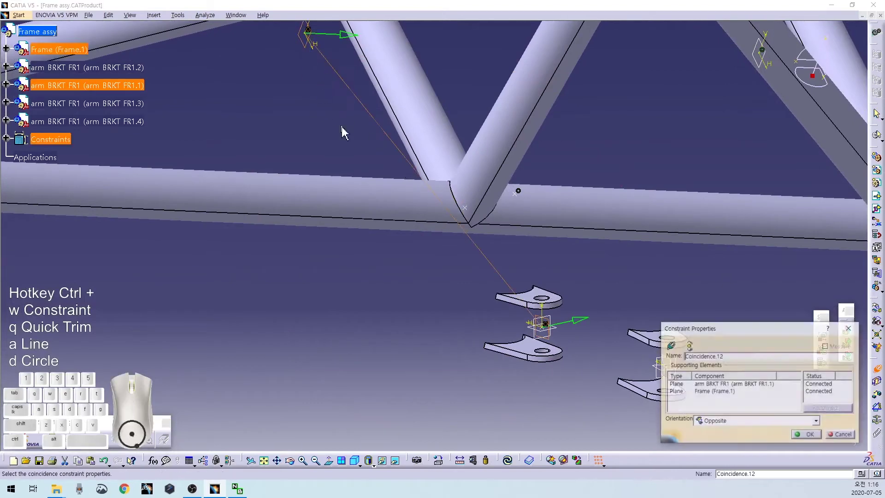
left_click(808, 438)
Make the pocket axis of arm BRKT FR1.1 coincident with the frame tube's axis and update Frame assy.
left_click(877, 368)
left_click(487, 162)
middle_click_drag(448, 348, 728, 335)
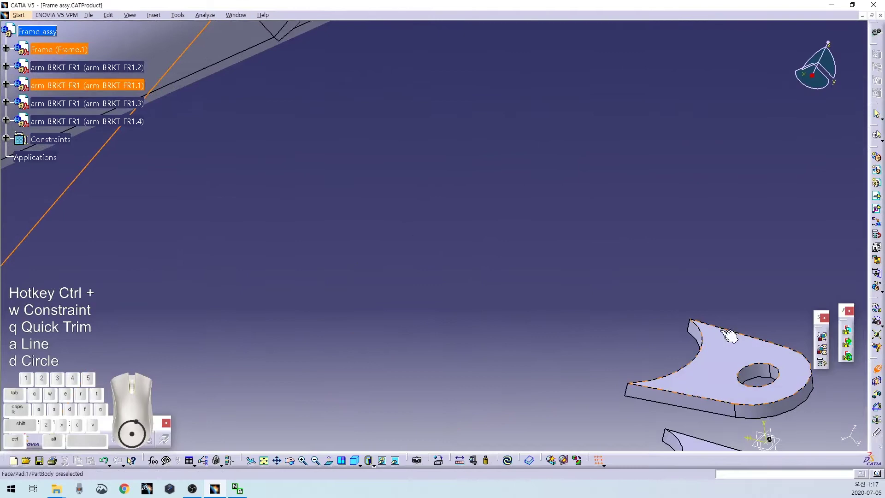
left_click(698, 331)
middle_click_drag(553, 304, 561, 407)
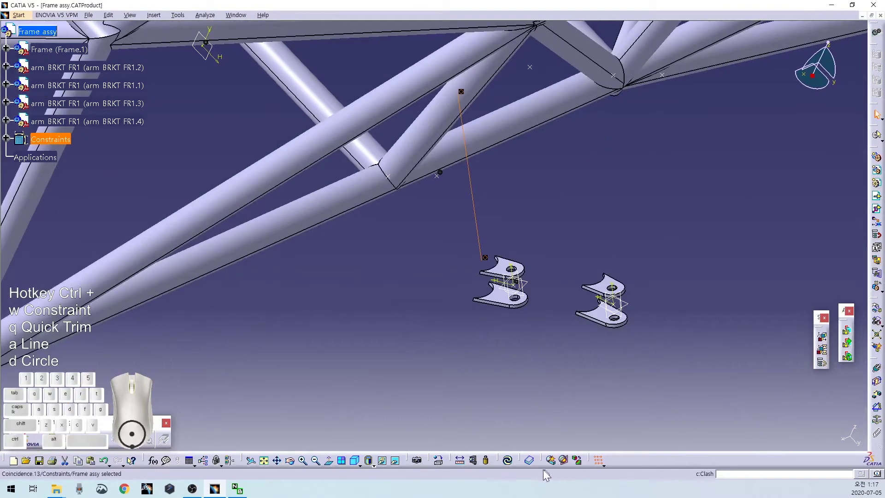
left_click(509, 461)
middle_click_drag(522, 322, 480, 282)
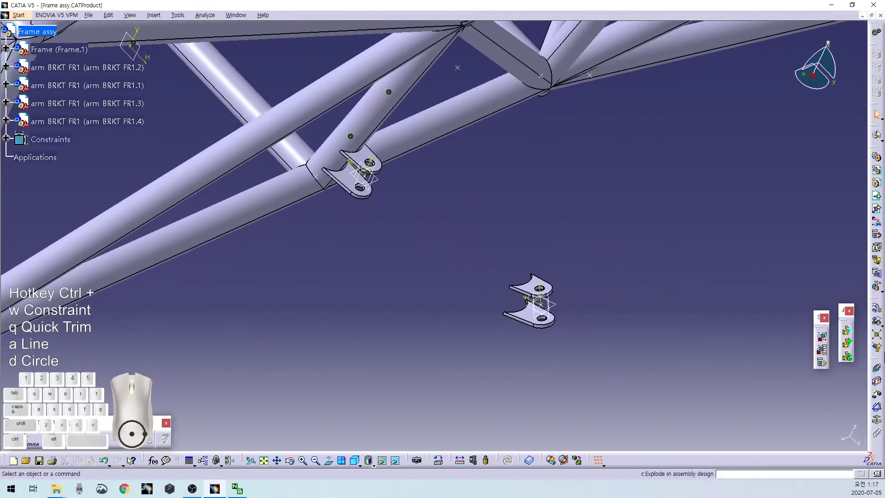
Constrain arm BRKT FR1.3 to the frame with a point coincidence and a plane coincidence in the Opposite orientation.
left_click(878, 369)
middle_click_drag(565, 269, 553, 237)
left_click(505, 282)
middle_click_drag(591, 375, 537, 214)
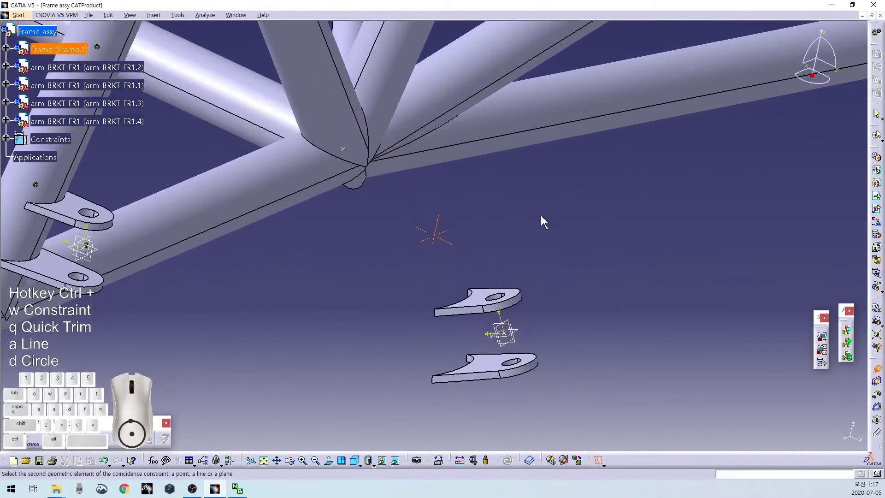
left_click(508, 330)
left_click(594, 310)
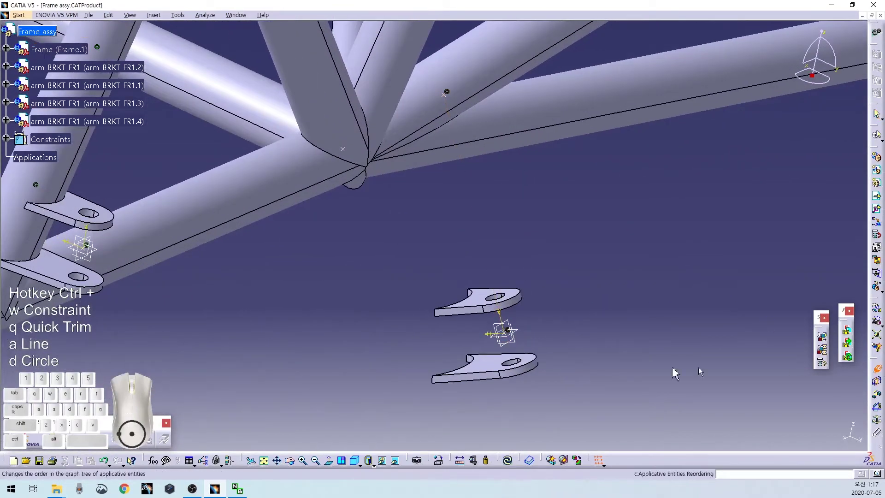
middle_click_drag(359, 226, 415, 337)
left_click(222, 146)
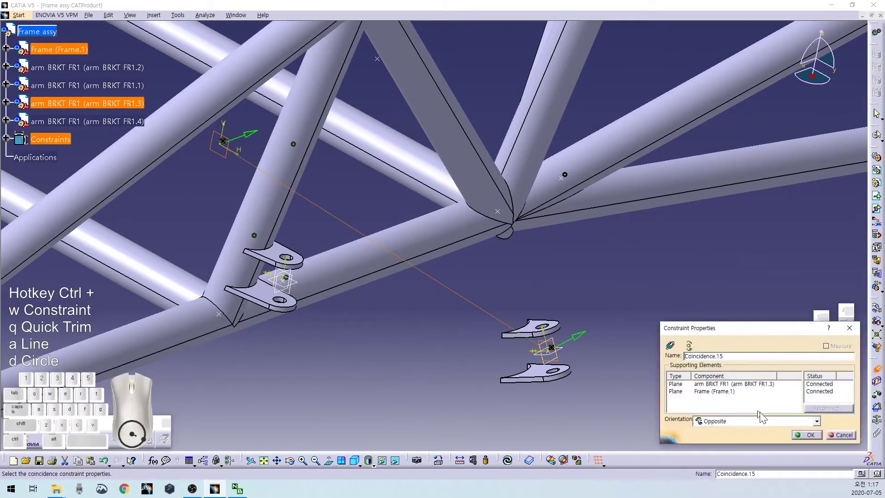
left_click(826, 410)
Make the Pocket.2 axis of arm BRKT FR1.3 coincident with the adjacent frame tube's axis and update the assembly.
left_click(879, 370)
left_click(524, 159)
middle_click_drag(465, 377, 530, 359)
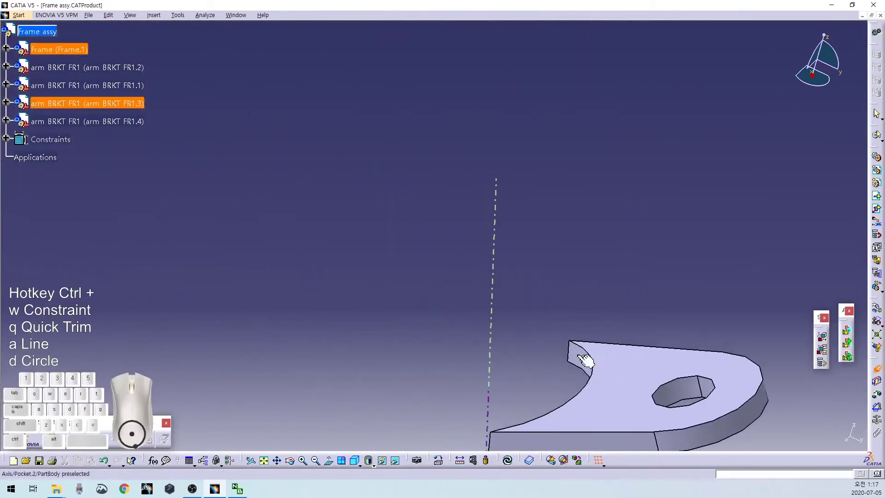
left_click(585, 360)
middle_click_drag(549, 274, 520, 369)
left_click(511, 464)
Save the Frame assy product with all four brackets constrained.
middle_click_drag(509, 406, 308, 396)
left_click(308, 396)
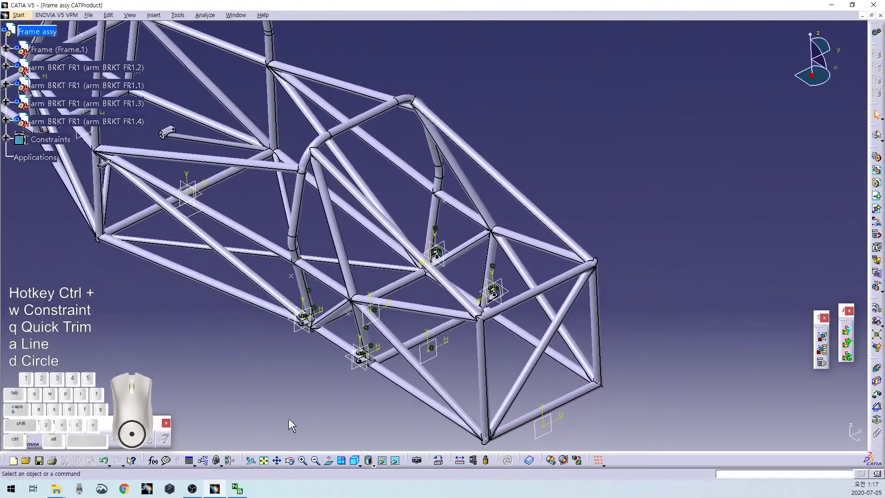
left_click(36, 31)
key("ctrl+s")
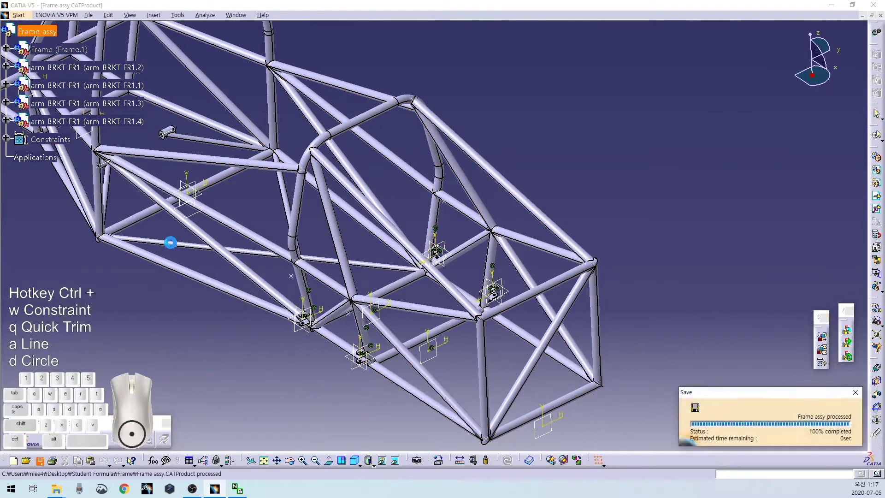
middle_click_drag(551, 145, 408, 374)
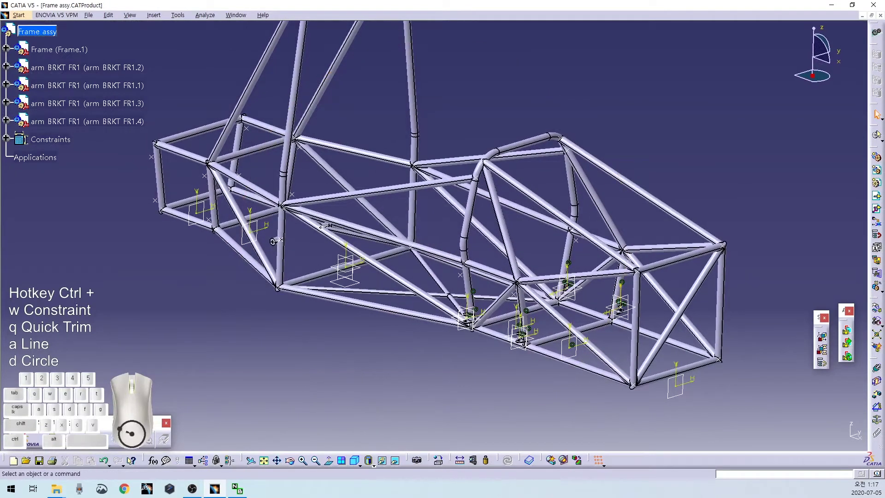
In File Explorer, make three copies of the arm BRKT FR1 part file in the Frame folder.
left_click_drag(0, 20, 0, 204)
left_click_drag(0, 13, 125, 199)
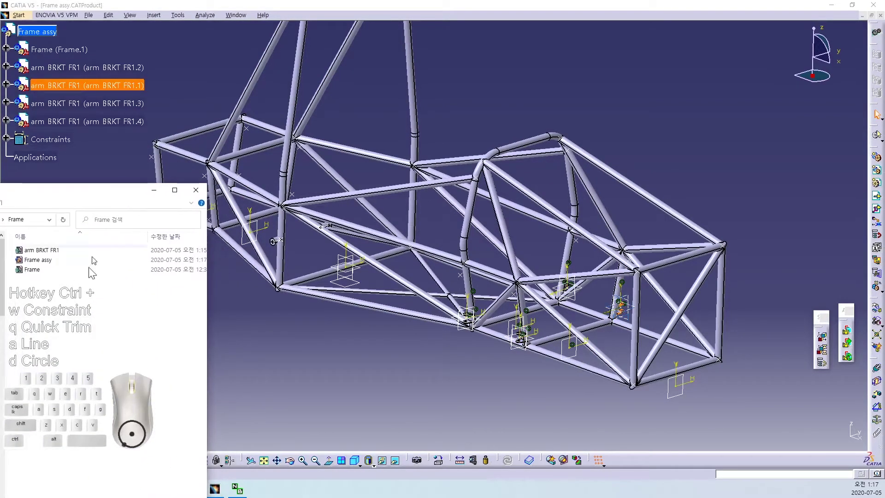
left_click(42, 250)
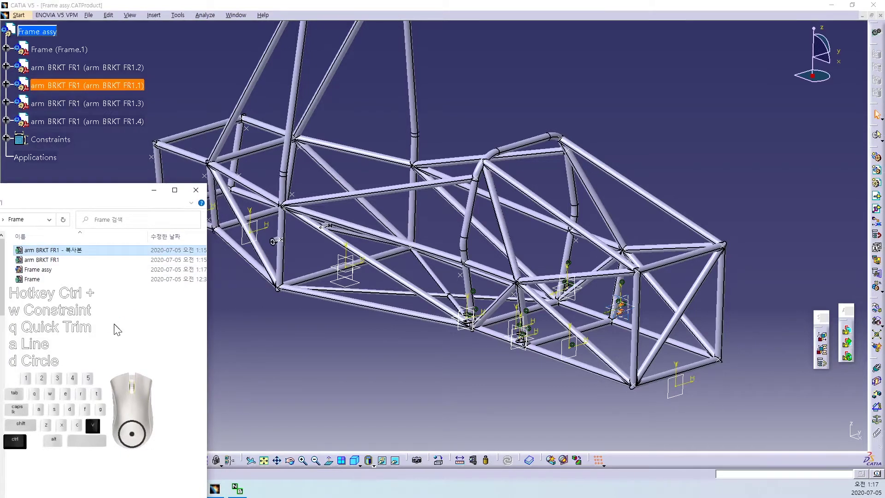
key("ctrl+v")
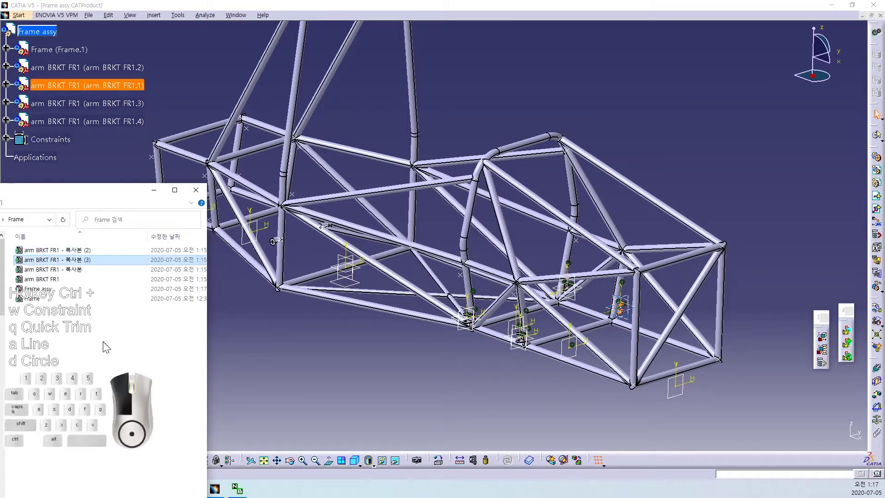
Rename the first copied bracket file as arm BRKT F2.
left_click(81, 271)
right_click(83, 275)
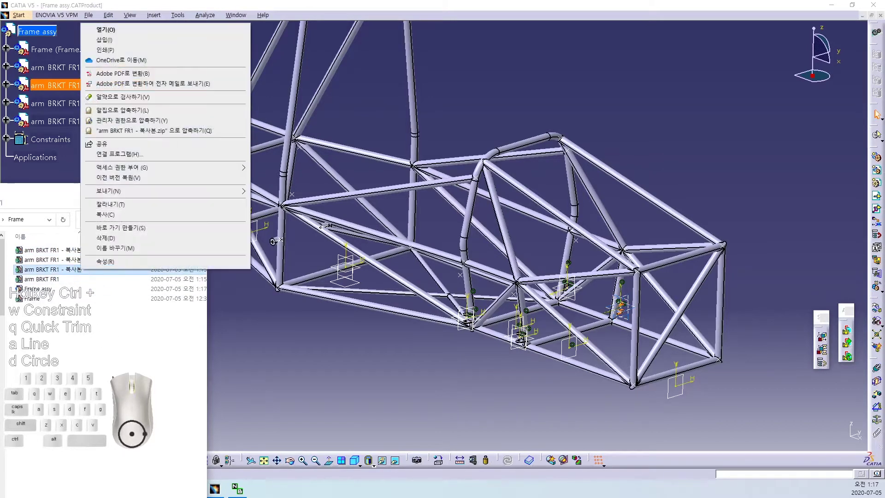
left_click(113, 247)
key("BackSpace")
key("BackSpace")
key("BackSpace")
key("BackSpace")
key("BackSpace")
key("BackSpace")
key("BackSpace")
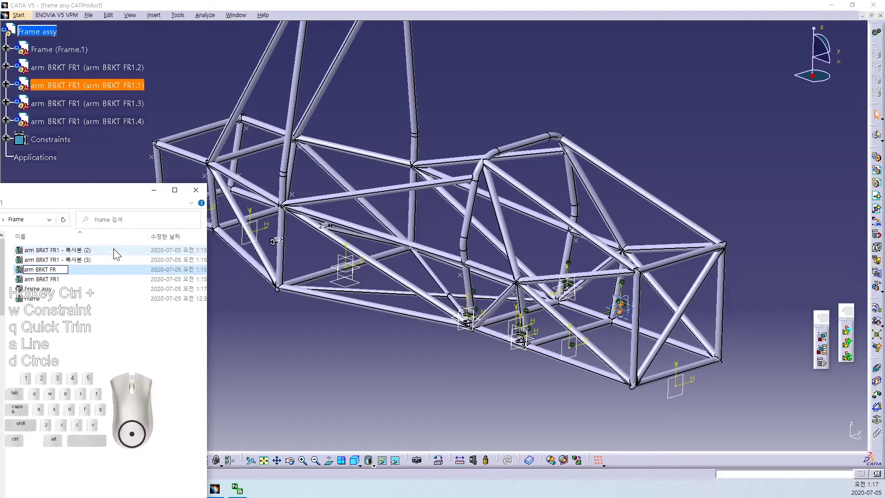
type("2")
key("BackSpace")
key("Return")
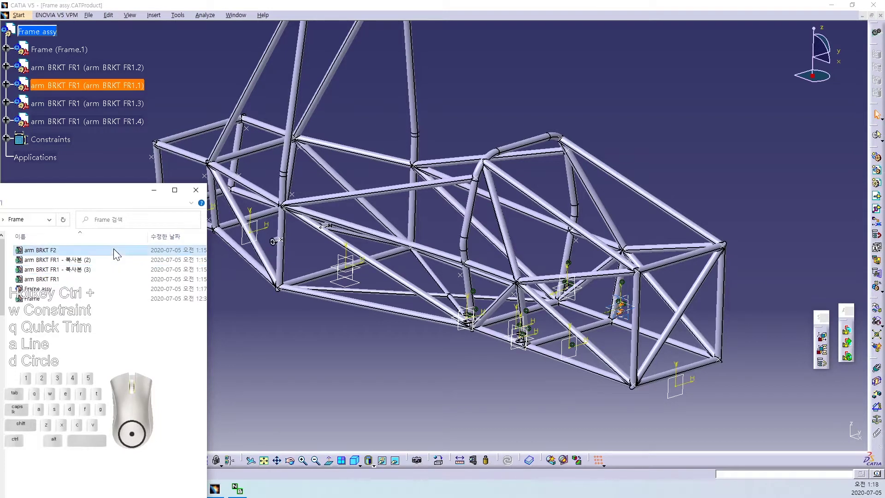
Rename the second copied bracket file as arm BRKT R1.
right_click(97, 260)
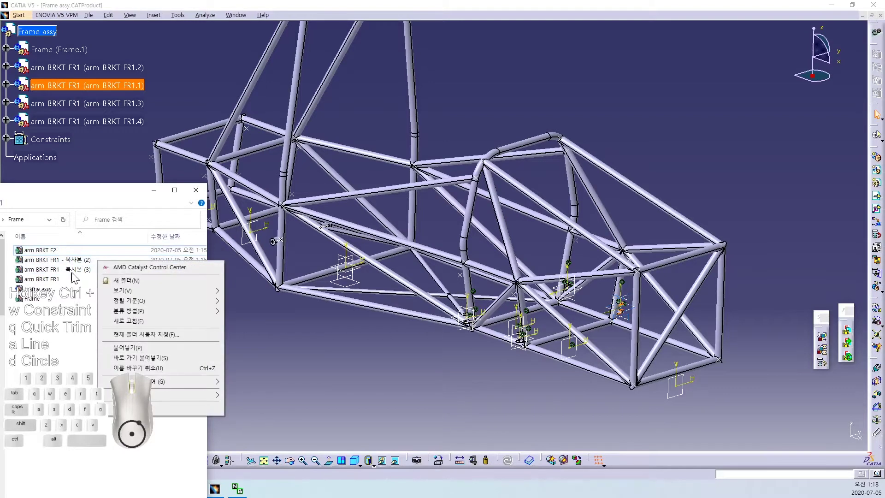
left_click(75, 260)
right_click(75, 261)
left_click(119, 243)
key("End")
key("BackSpace")
key("BackSpace")
key("BackSpace")
key("BackSpace")
key("BackSpace")
key("BackSpace")
key("BackSpace")
key("BackSpace")
key("BackSpace")
key("BackSpace")
key("BackSpace")
key("BackSpace")
key("BackSpace")
key("BackSpace")
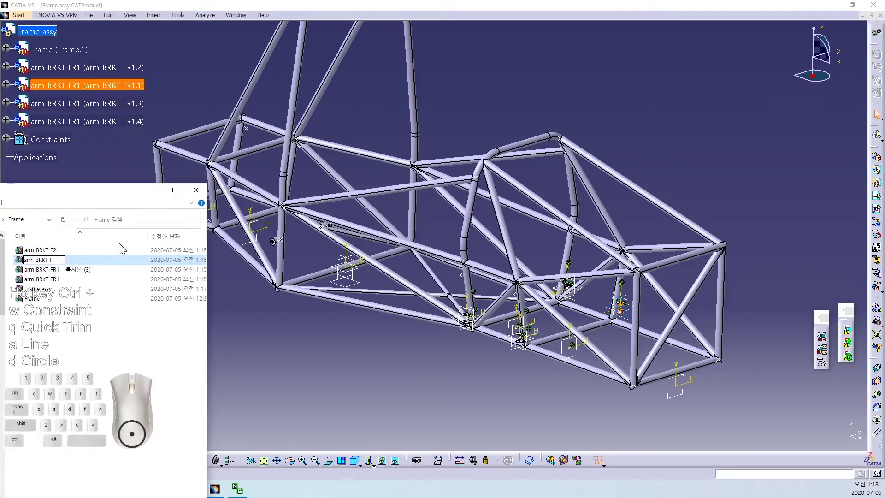
type("R1")
key("Return")
Rename the third copied bracket file as arm BRKT R2.
right_click(85, 259)
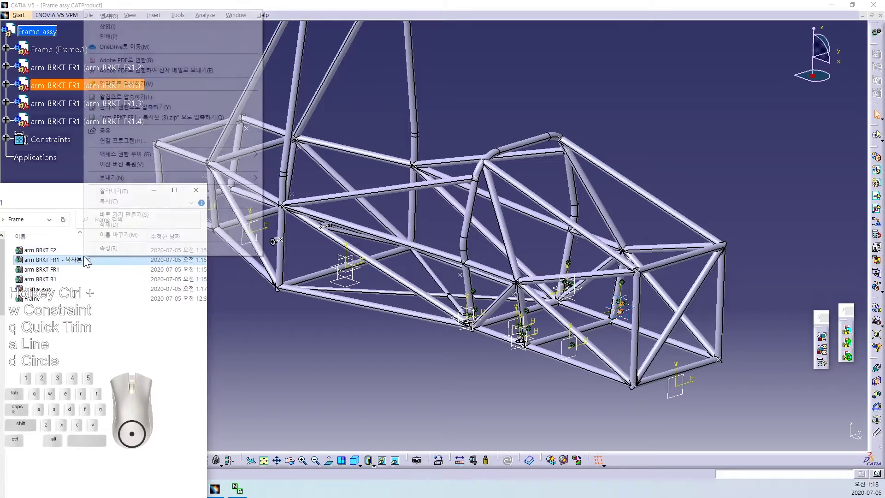
left_click(118, 237)
key("BackSpace")
key("BackSpace")
key("BackSpace")
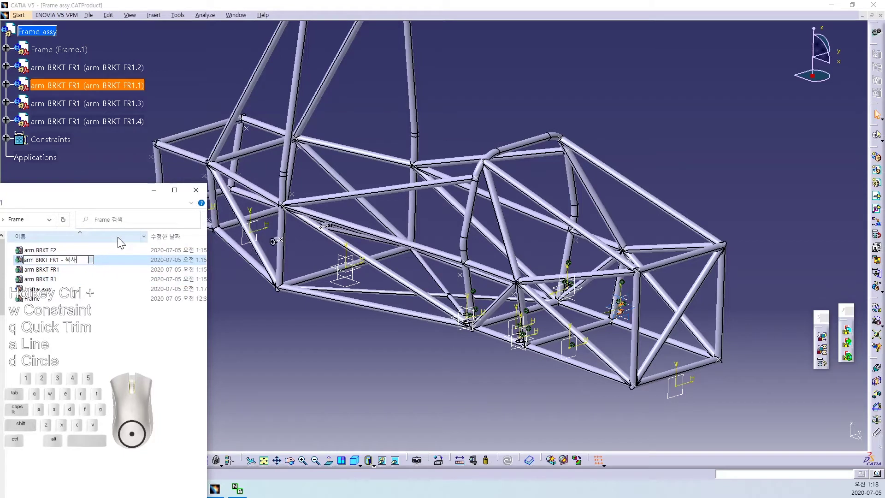
key("BackSpace")
key("BackSpace")
key("BackSpace")
key("BackSpace")
key("BackSpace")
key("BackSpace")
key("BackSpace")
key("BackSpace")
type("R2")
key("Return")
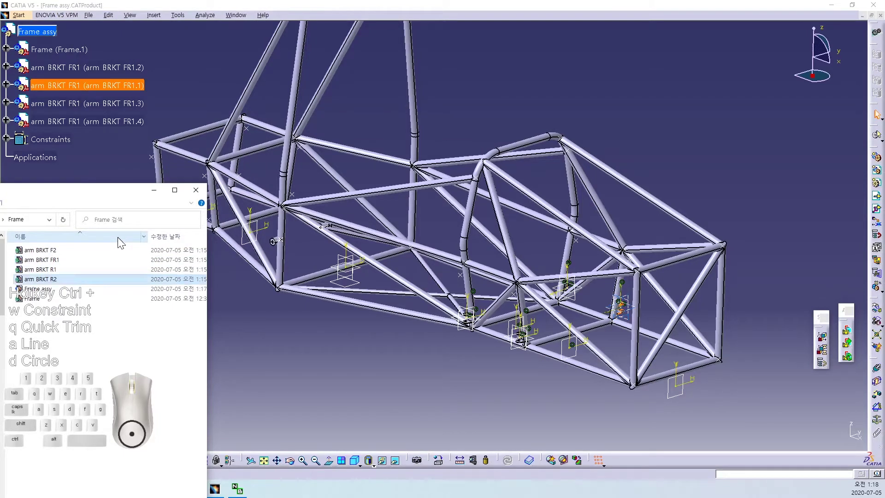
left_click(134, 372)
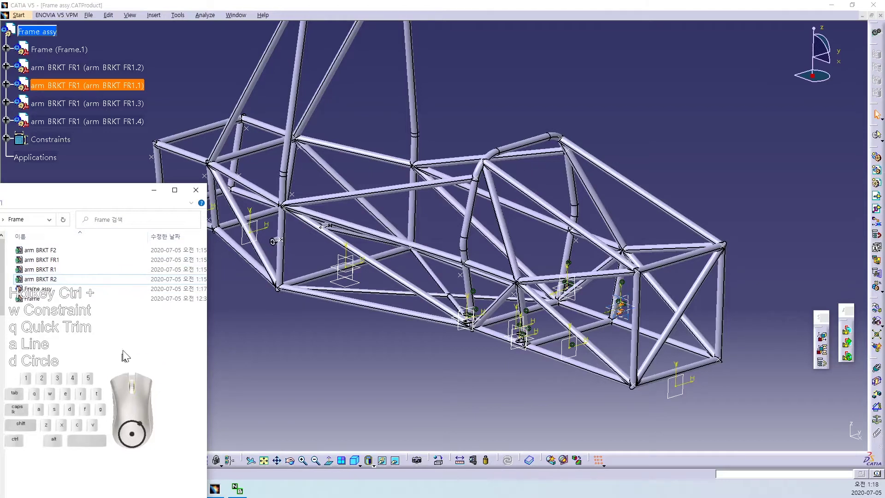
left_click(256, 336)
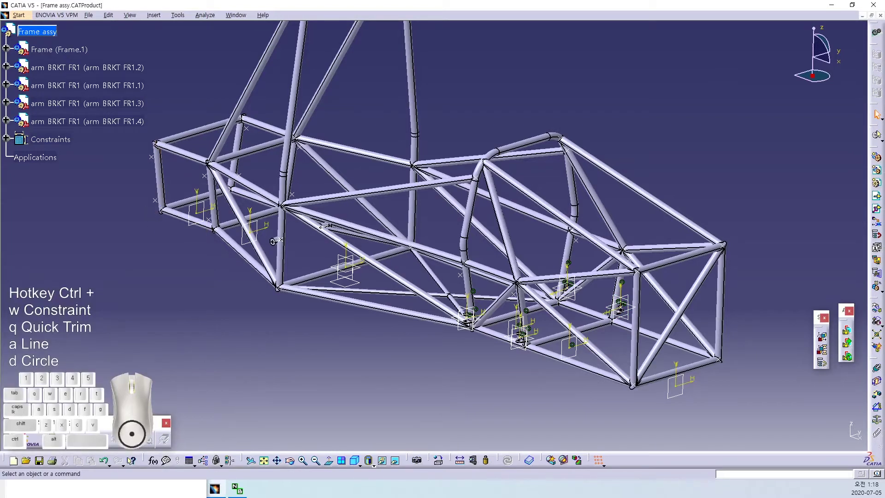
left_click_drag(5, 191, 2, 192)
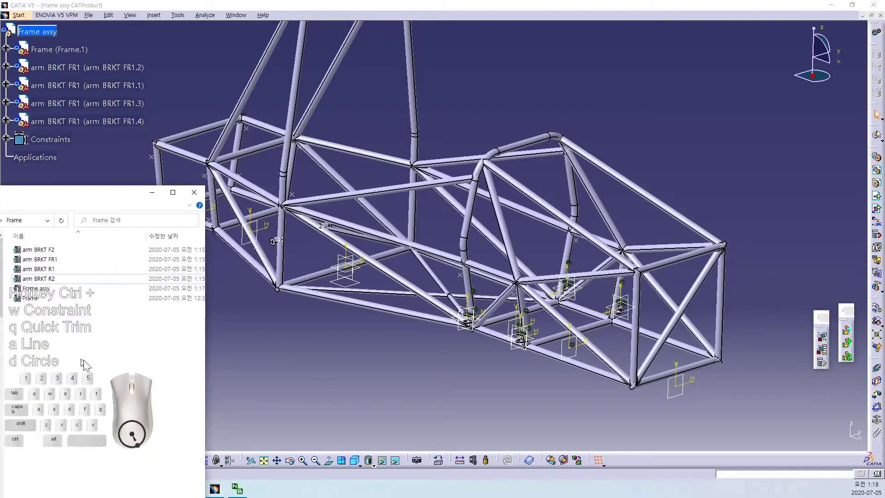
left_click(351, 368)
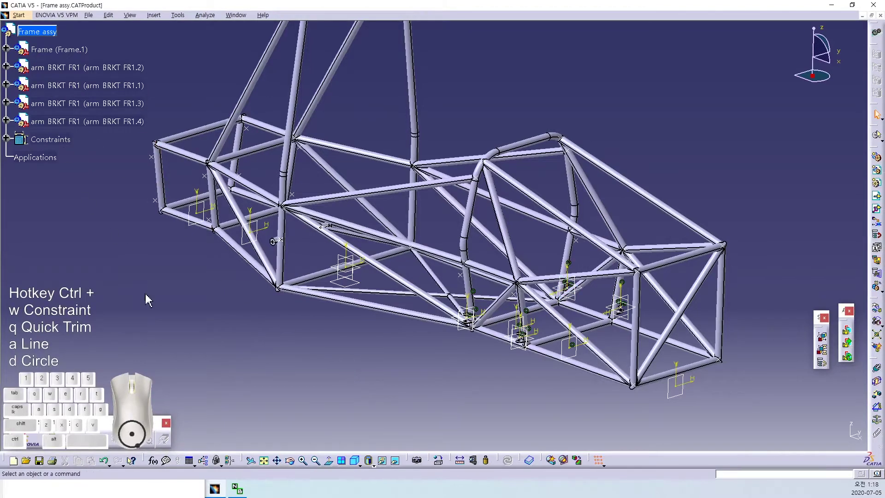
left_click_drag(1, 169, 0, 76)
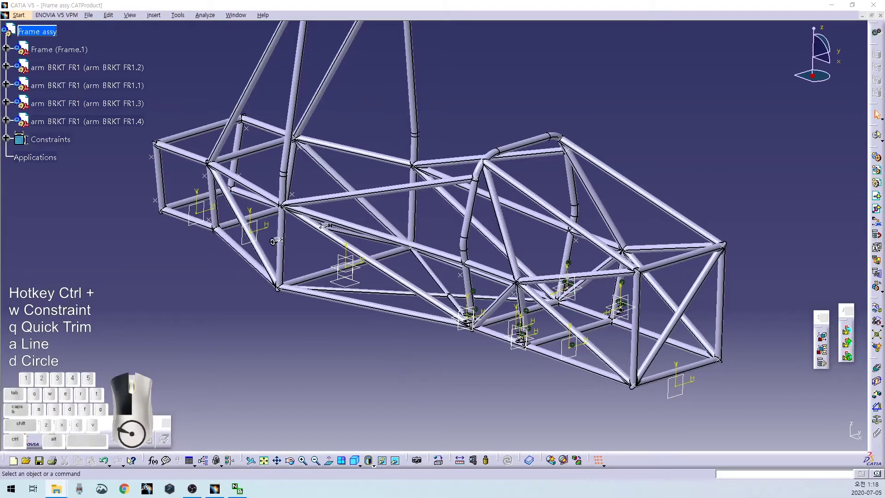
Open the arm BRKT F2 file in CATIA in its own window and set its part number to arm BRKT F2.
left_click(871, 15)
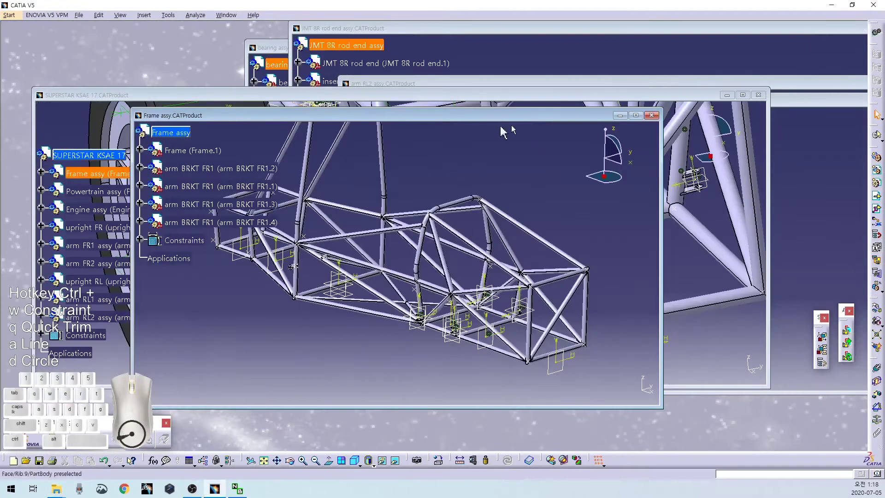
left_click_drag(186, 0, 186, 1)
left_click_drag(187, 68, 323, 129)
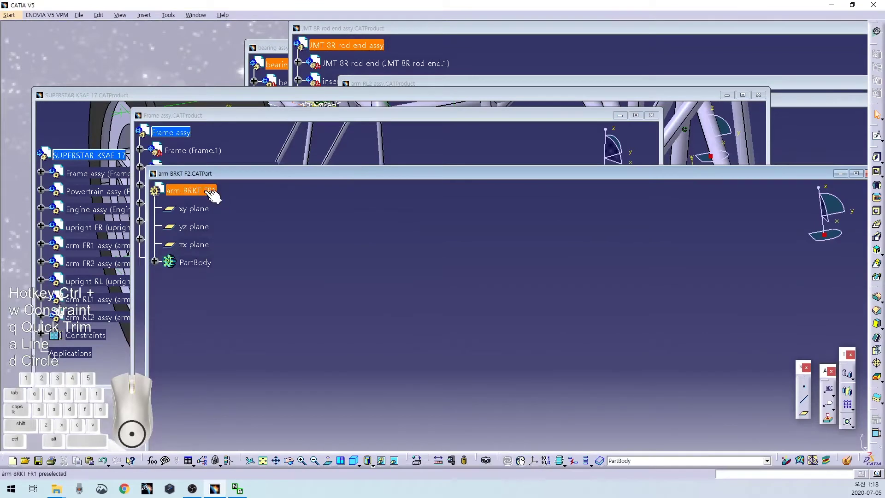
key("alt+Return")
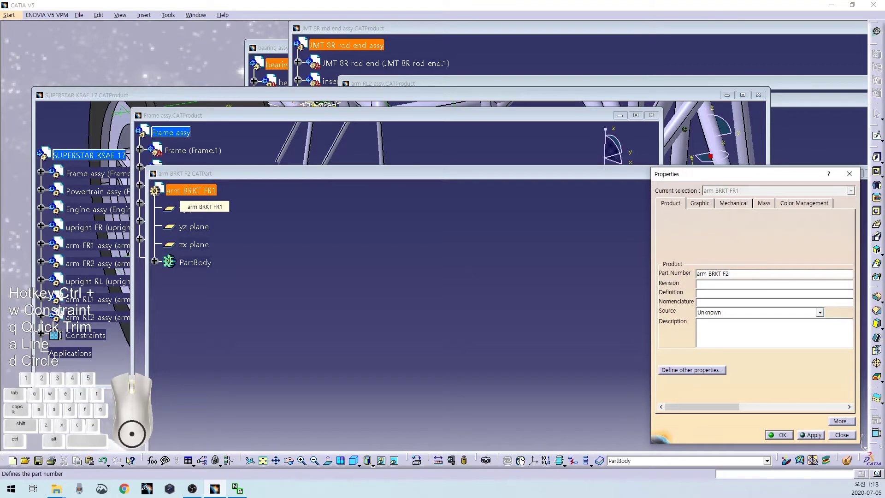
key("Return")
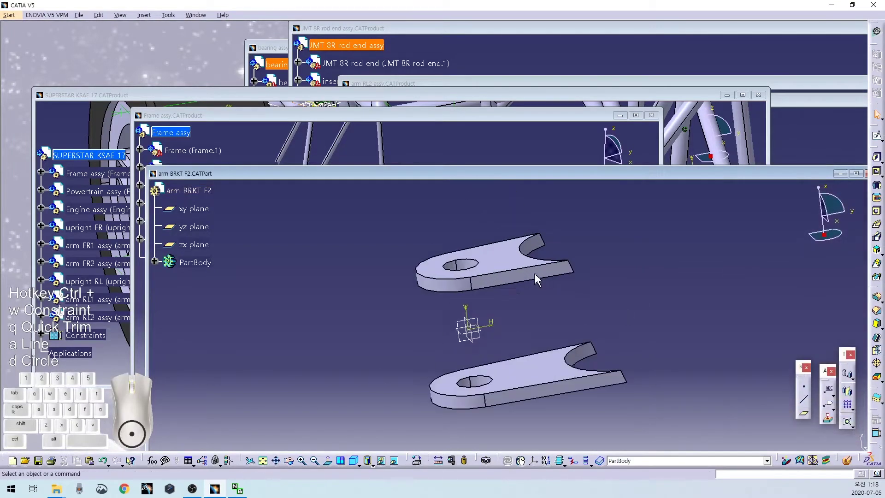
Set the angle of Plane.1 in arm BRKT F2 to 25 deg and save the part.
left_click(155, 261)
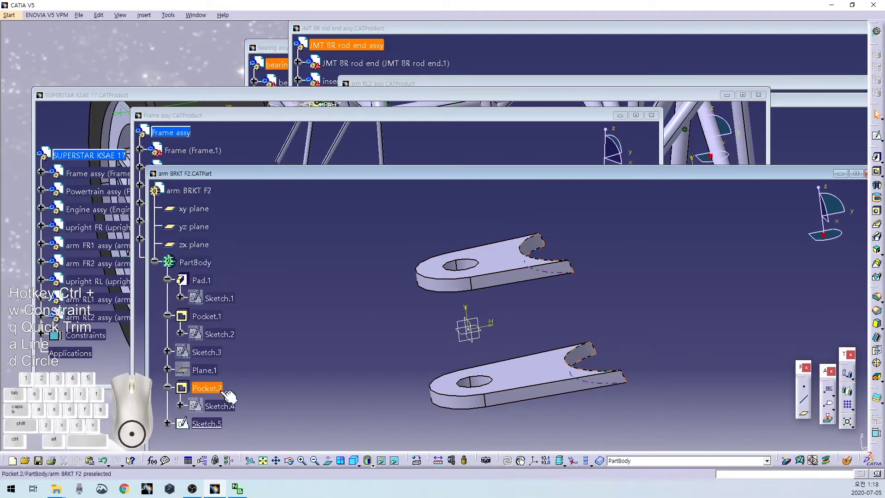
middle_click_drag(315, 361, 312, 346)
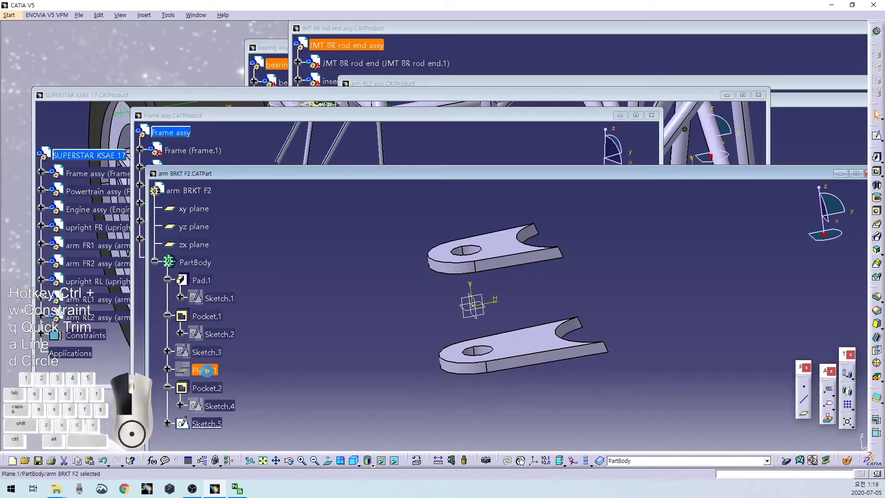
double_click(207, 370)
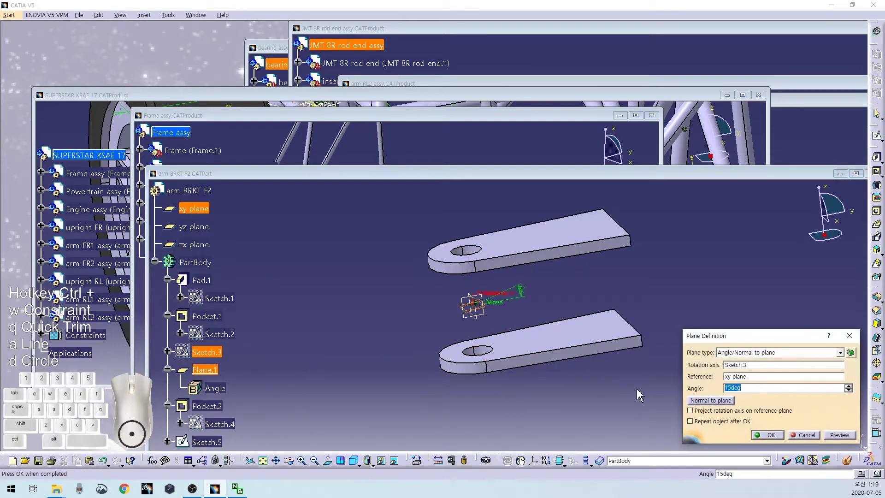
type("25")
key("Return")
middle_click_drag(522, 309, 376, 336)
key("ctrl+s")
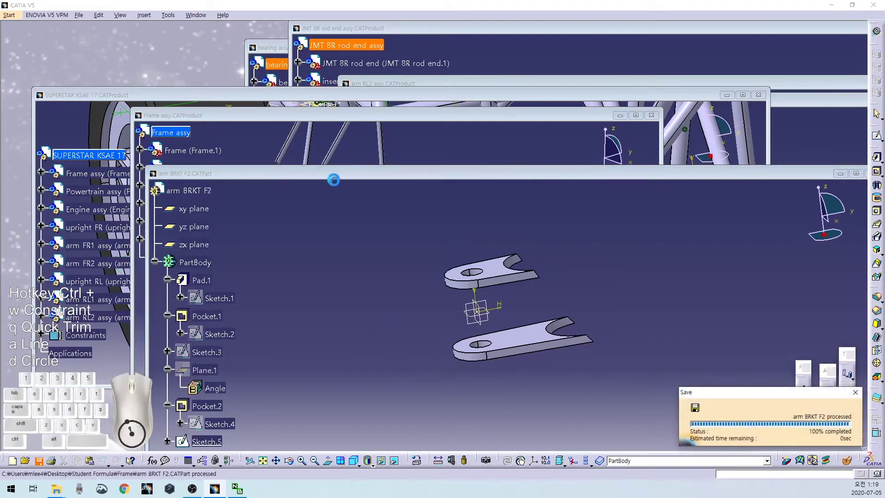
Insert arm BRKT F2 as a component of Frame assy and maximize the assembly window.
double_click(310, 174)
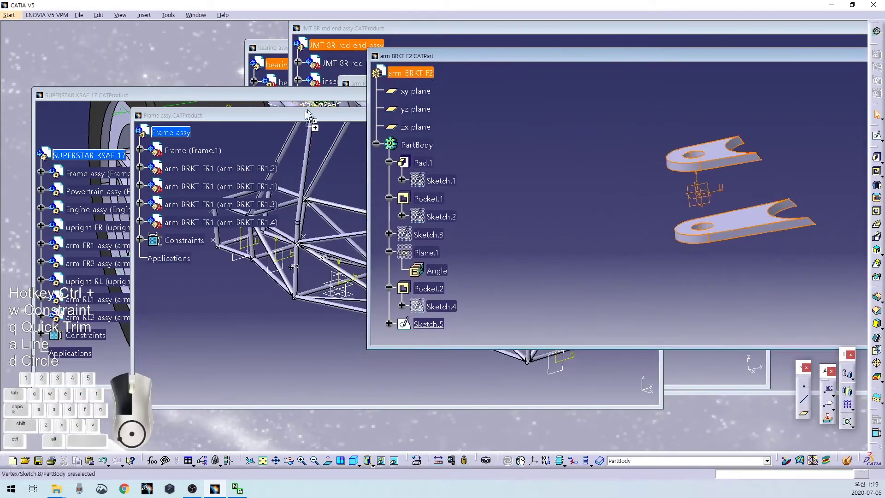
left_click_drag(308, 115, 170, 132)
double_click(323, 116)
Move the new arm BRKT F2 along the Y axis with Manipulation to just outside the frame's lower side tube.
middle_click_drag(530, 187, 445, 310)
left_click(877, 308)
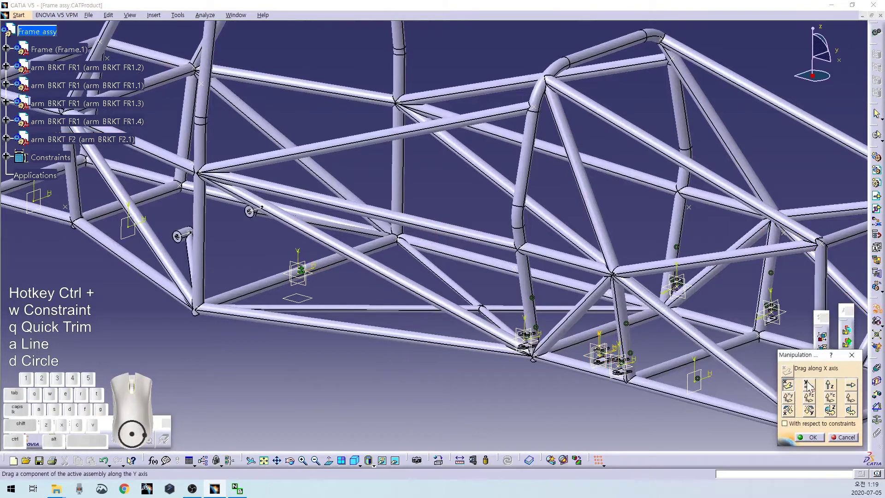
left_click_drag(599, 353, 539, 376)
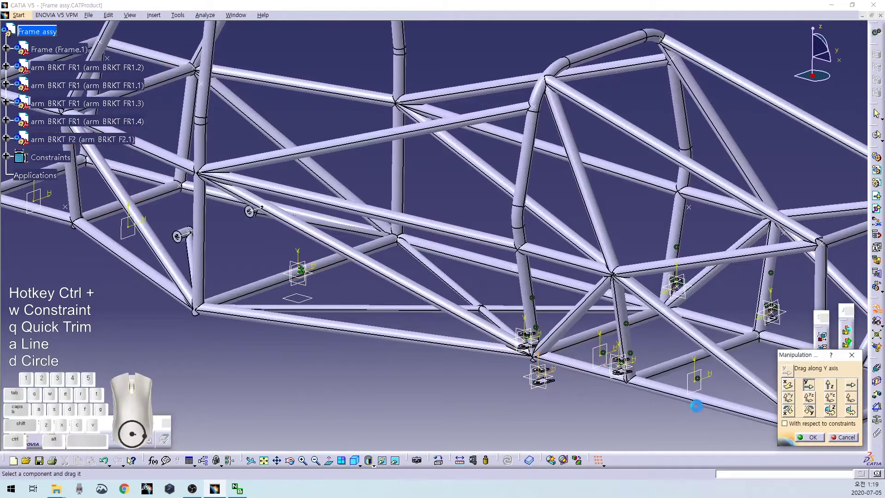
left_click(810, 437)
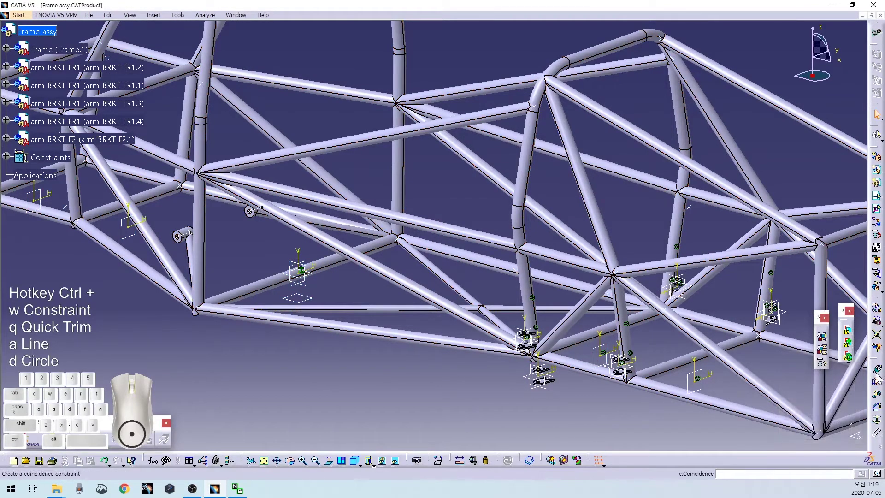
Add coincidence constraints that align arm BRKT F2.1 with the sketch points of the frame.
scroll(653, 400, "up", 3)
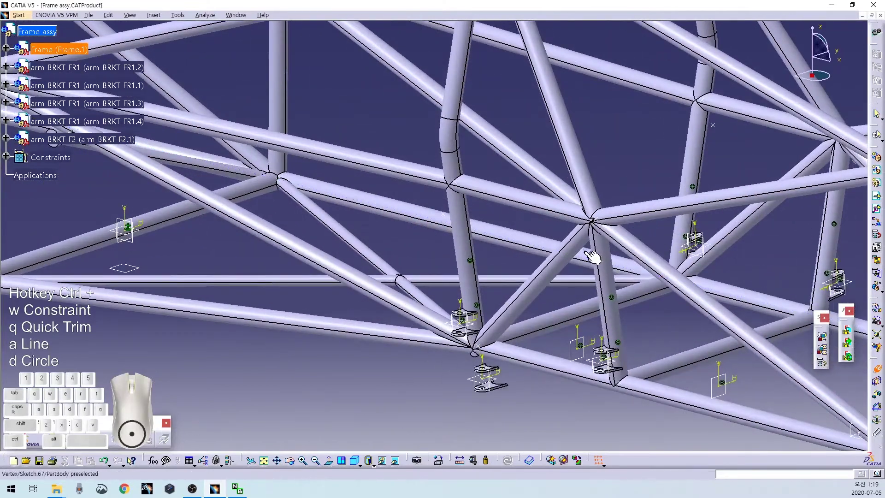
scroll(555, 357, "up", 5)
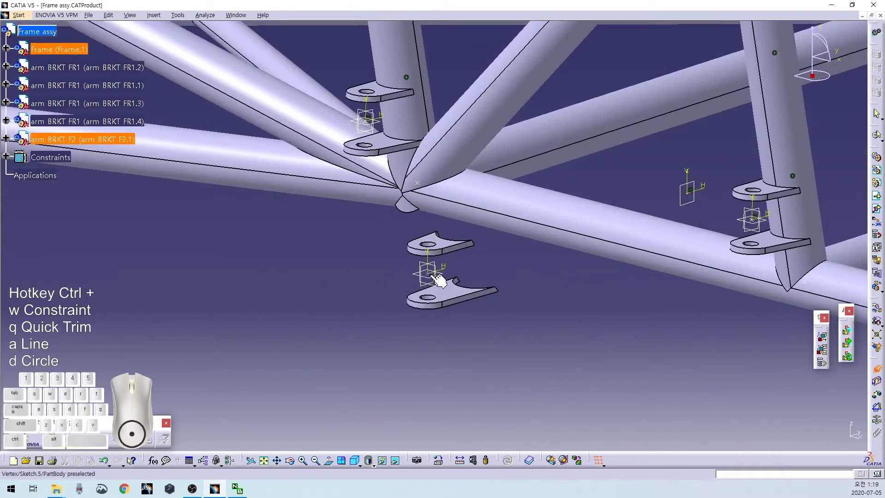
left_click(435, 276)
left_click(878, 375)
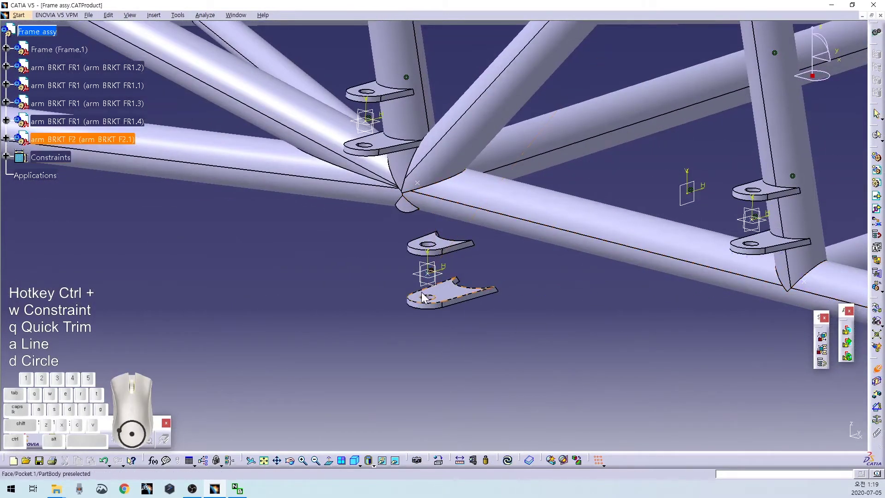
scroll(506, 298, "down", 5)
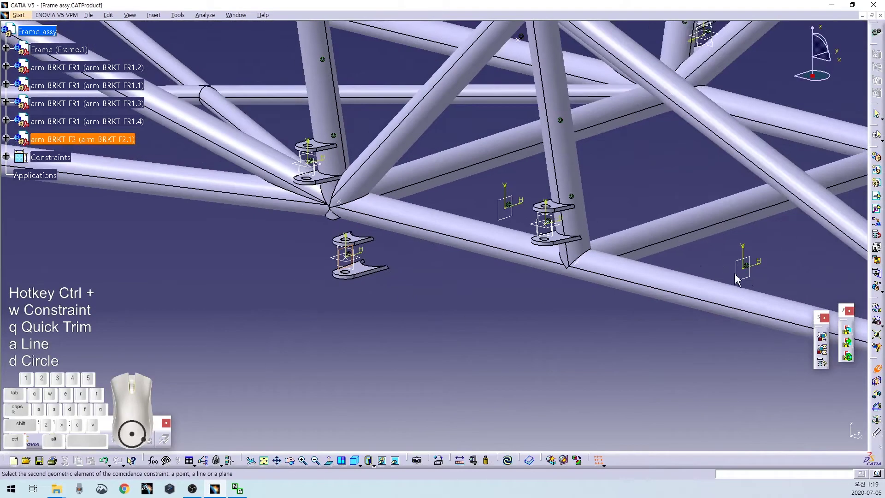
left_click(742, 272)
left_click(806, 435)
Make the curved end face of arm BRKT F2.1 coincident with the axis of its frame tube and update the assembly.
left_click(878, 374)
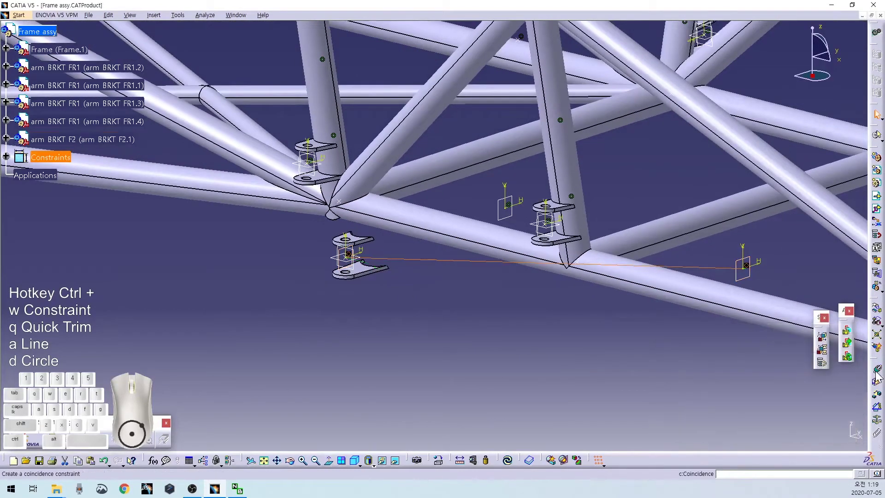
left_click(563, 150)
middle_click_drag(415, 298, 403, 216)
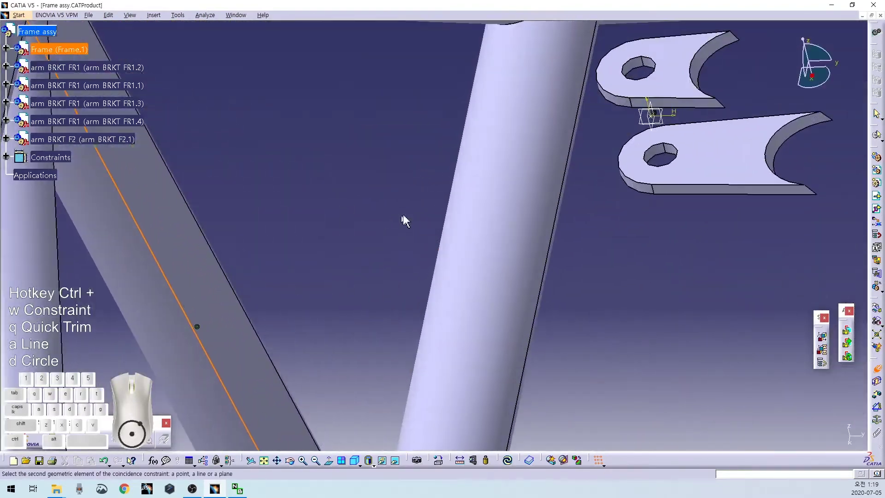
left_click(790, 143)
middle_click_drag(677, 272, 561, 473)
left_click(511, 465)
middle_click_drag(247, 286, 358, 394)
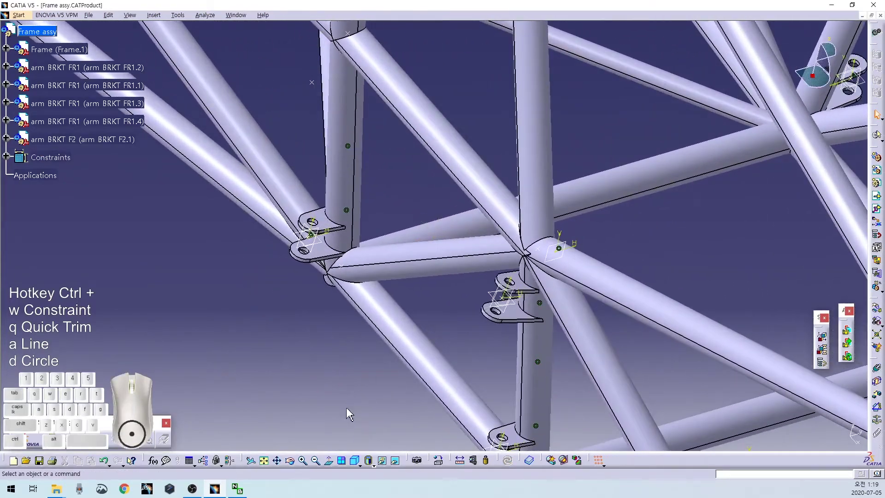
Save Frame assy and inspect the fit of the new bracket around the arm's rod end in the SUPERSTAR KSAE 17 assembly.
key("ctrl+s")
left_click(871, 15)
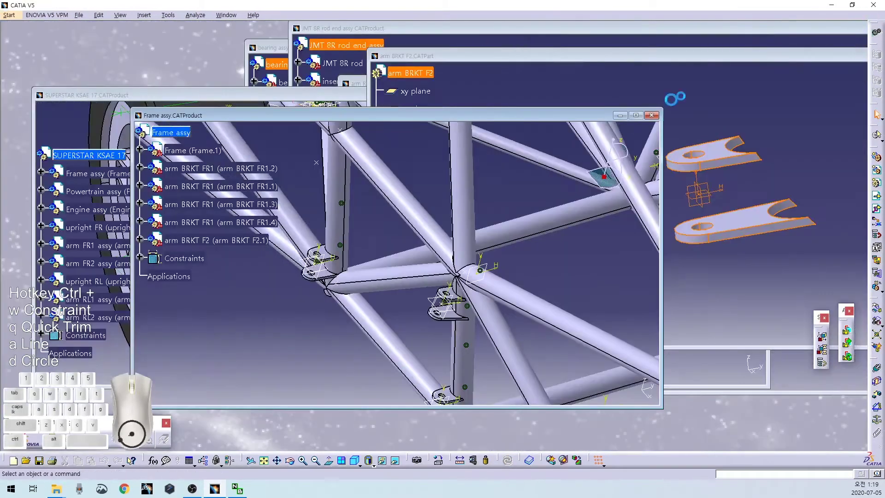
left_click(204, 96)
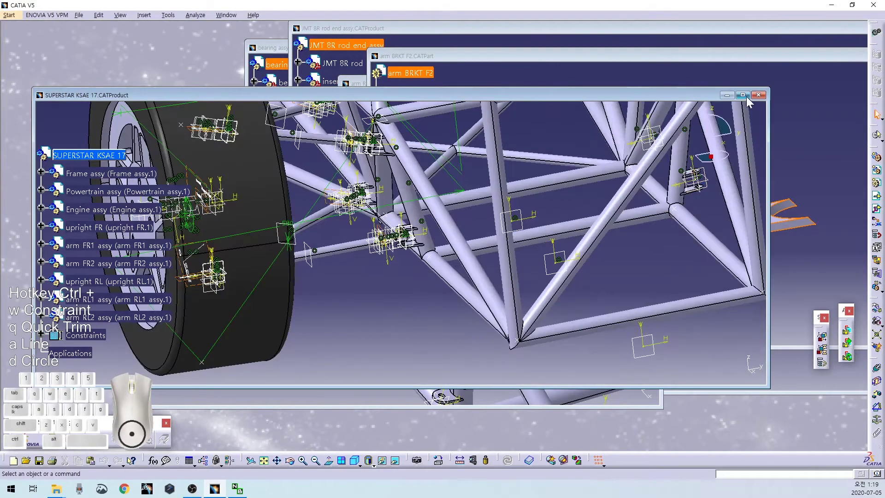
left_click(743, 96)
mouse_move(524, 179)
middle_mouse_down()
mouse_move(477, 289)
mouse_move(427, 245)
mouse_move(433, 174)
mouse_move(405, 185)
middle_mouse_up()
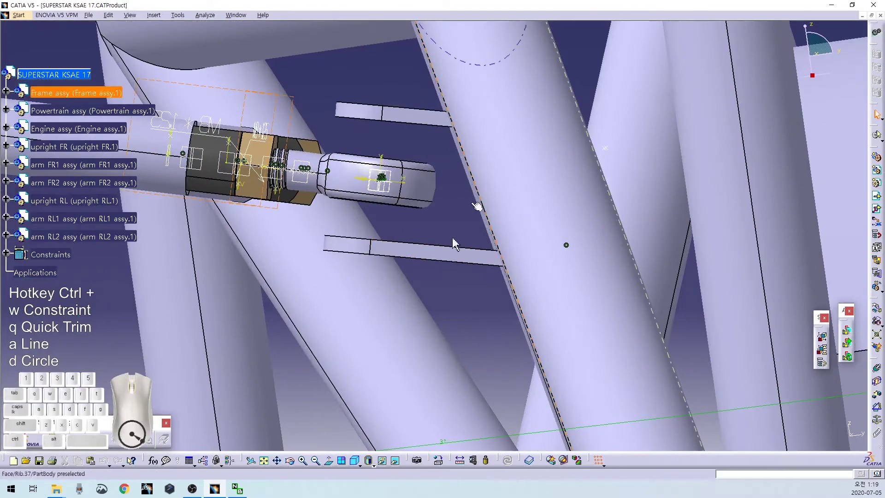
middle_click_drag(393, 65, 532, 210)
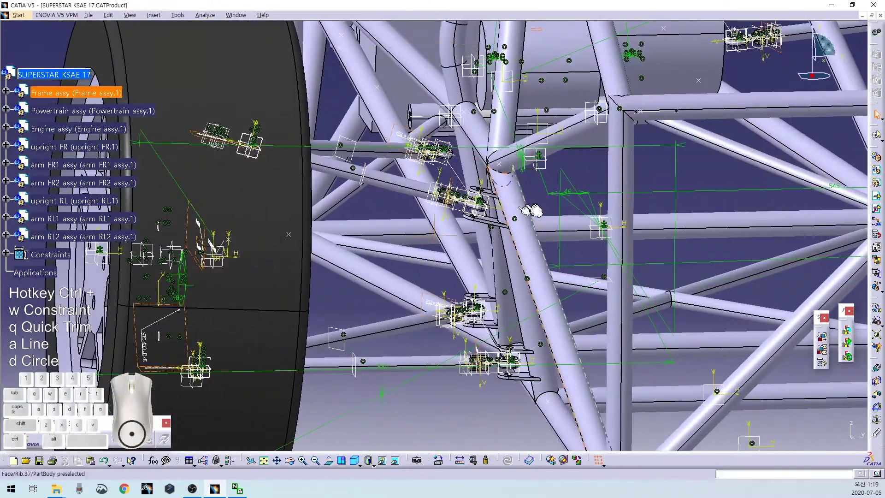
Close the arm BRKT F2 part window and maximize the Frame assy window.
left_click(871, 16)
left_click(816, 148)
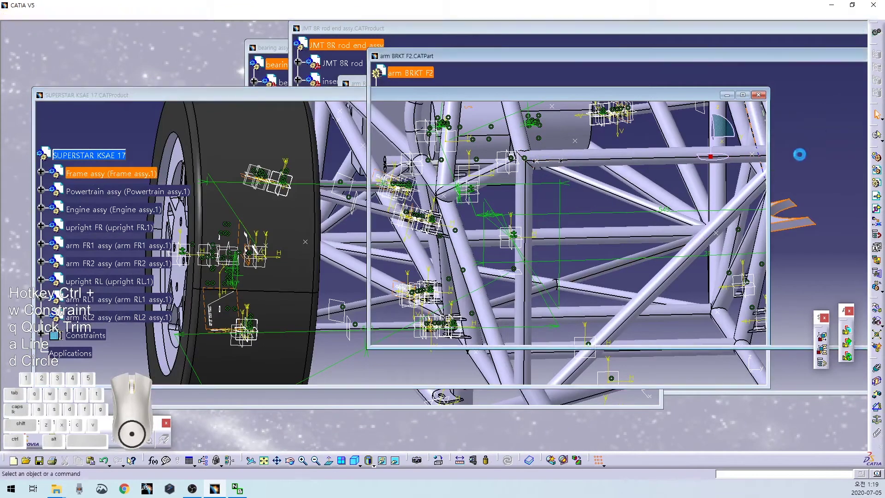
left_click_drag(691, 60, 478, 84)
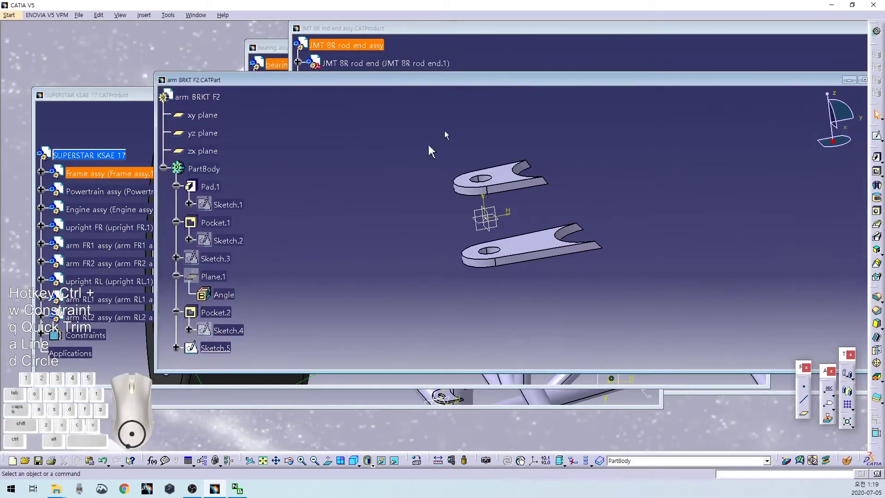
left_click_drag(809, 82, 710, 92)
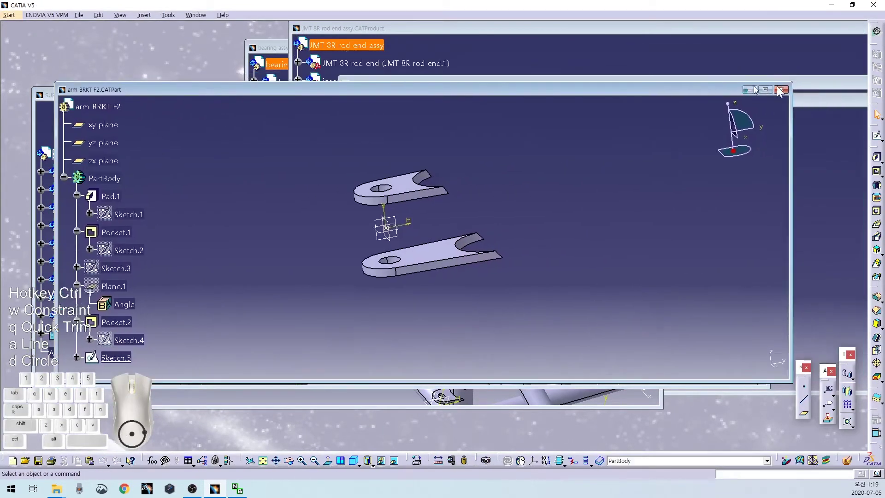
left_click(781, 90)
left_click_drag(317, 91, 297, 178)
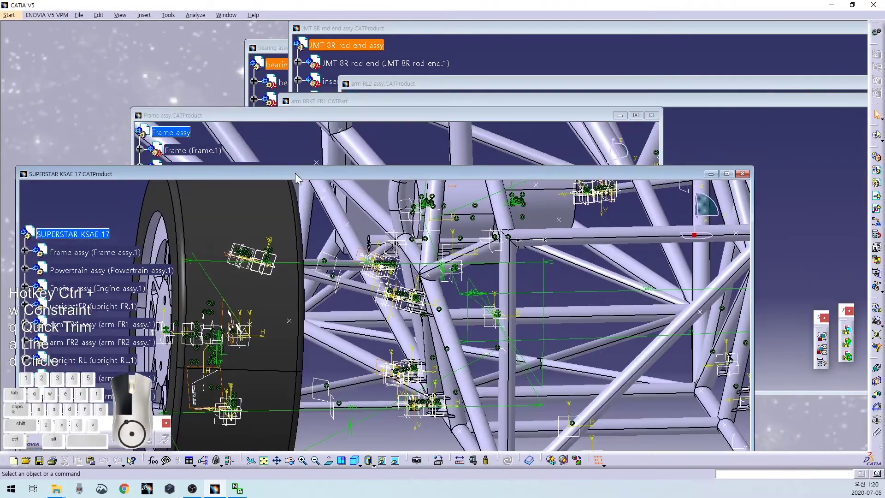
left_click(636, 115)
Copy arm BRKT F2.1 and paste three more instances of it into Frame assy.
middle_click_drag(462, 341, 323, 364)
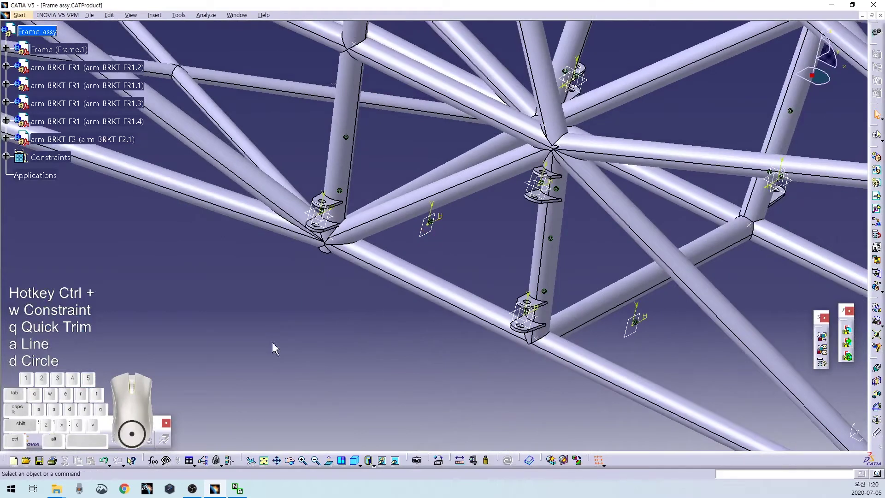
left_click(101, 139)
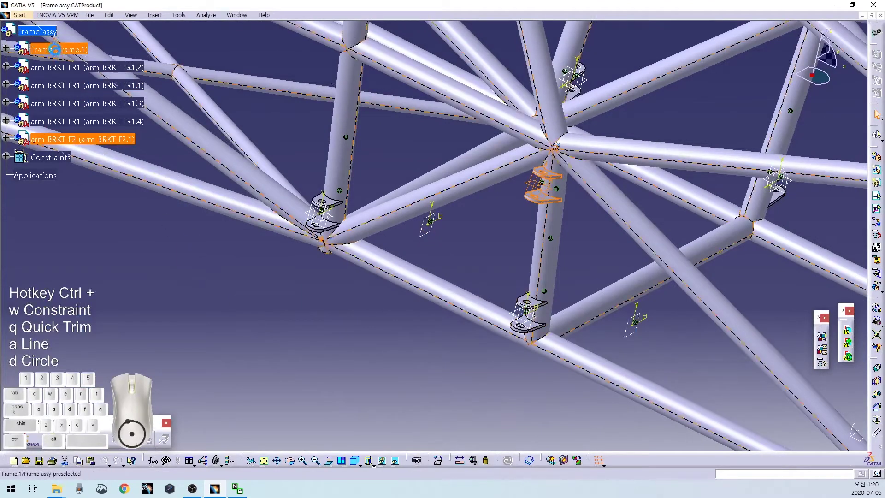
left_click(44, 31)
key("ctrl+v")
key("ctrl+v")
left_click(46, 31)
key("ctrl+v")
left_click(282, 341)
Move the three pasted arm BRKT F2 copies along the X axis with Manipulation, clear of the original bracket.
middle_click_drag(282, 341, 217, 334)
left_click(876, 309)
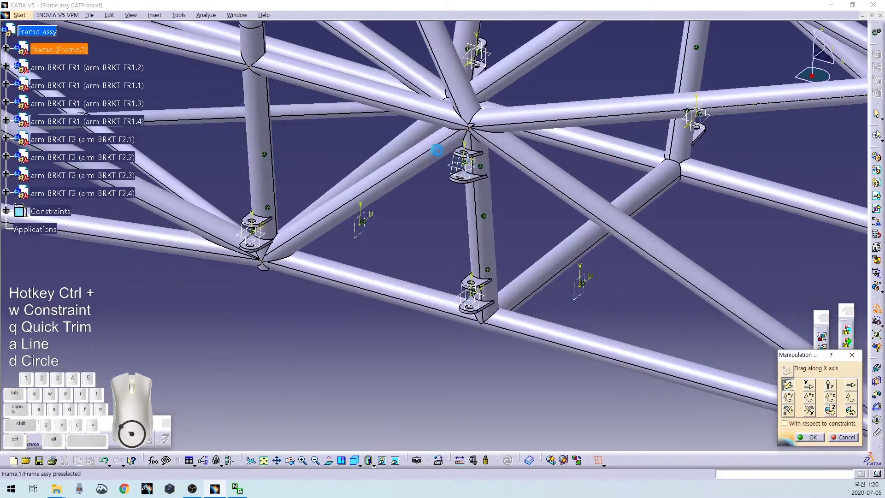
left_click_drag(460, 180, 358, 150)
left_click_drag(461, 182, 295, 125)
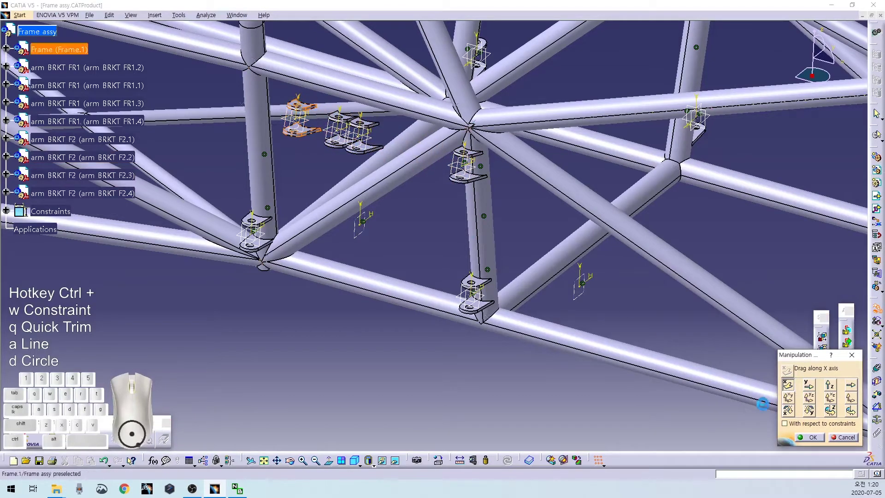
left_click(810, 438)
Add coincidence constraints between arm BRKT F2.2 and the frame sketch points that locate it on the rear tube.
middle_click_drag(332, 213, 522, 299)
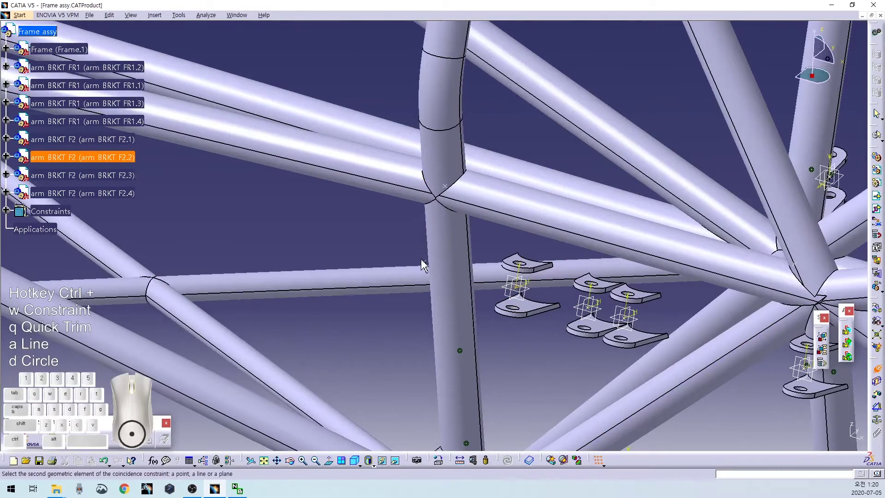
left_click(424, 262)
left_click(527, 375)
middle_click_drag(527, 376, 516, 318)
left_click(877, 369)
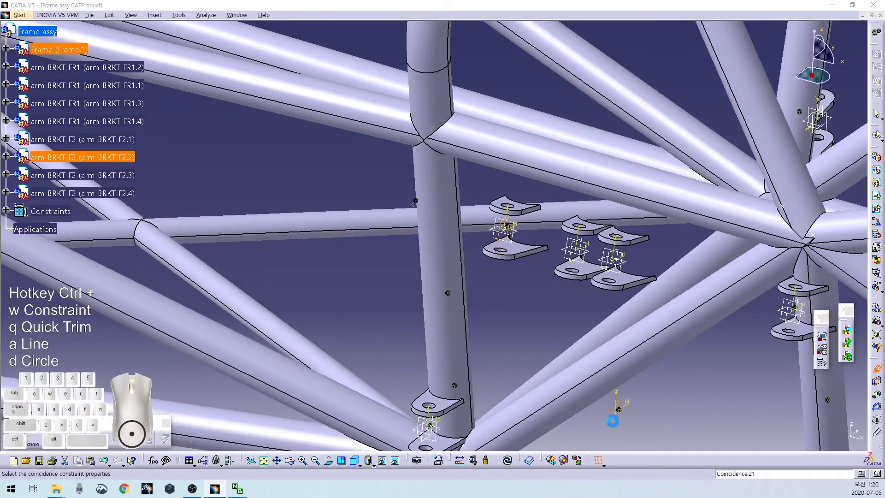
left_click(617, 410)
left_click(808, 435)
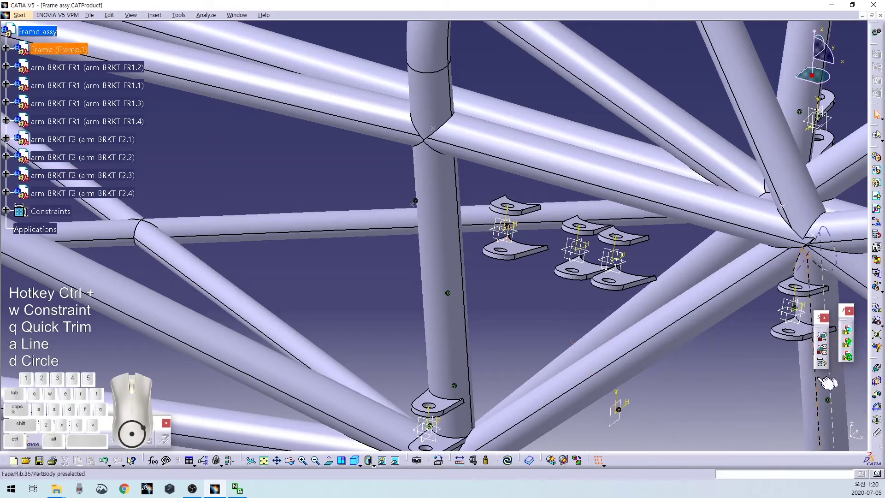
Make the curved end face of arm BRKT F2.2 coincident with the axis of its frame tube and update the assembly.
left_click(445, 249)
middle_click_drag(528, 258, 395, 225)
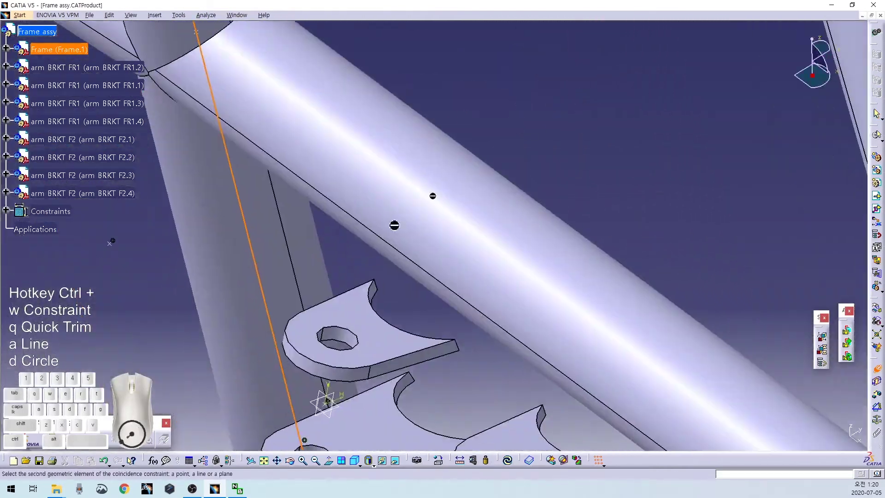
left_click(377, 294)
middle_click_drag(494, 134, 486, 247)
key("ctrl+u")
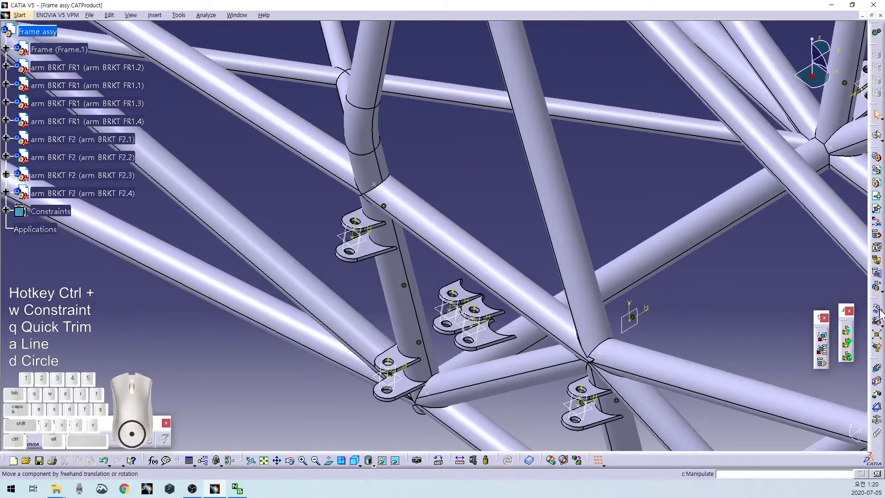
Move arm BRKT F2.3 and arm BRKT F2.4 across to the opposite side of the frame with Manipulation.
left_click(878, 310)
left_click(830, 410)
middle_click_drag(583, 253, 456, 226)
left_click_drag(445, 243, 785, 113)
left_click_drag(450, 234, 796, 113)
middle_click_drag(738, 193, 299, 258)
left_click_drag(298, 247, 559, 306)
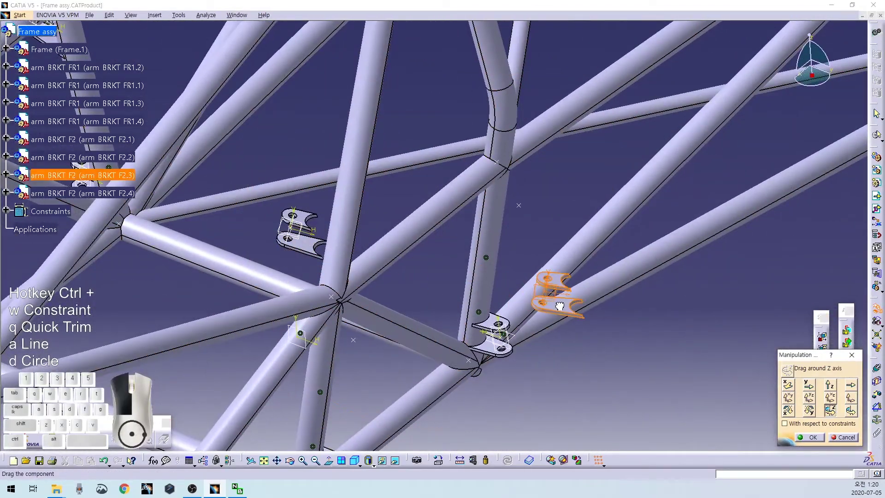
left_click_drag(299, 238, 544, 282)
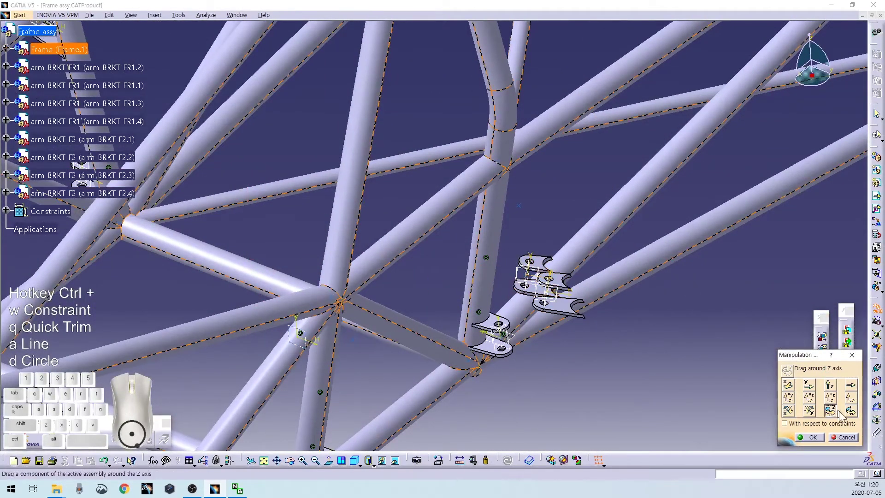
Rotate arm BRKT F2.3 and F2.4 around a selected axis with Manipulation so their hole ends point away from the frame.
middle_click_drag(645, 401, 509, 251)
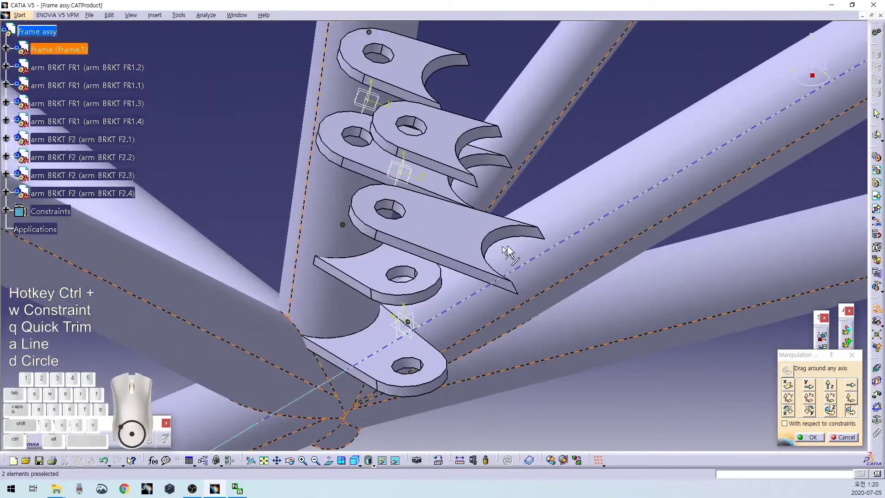
left_click(539, 231)
left_click_drag(426, 247, 633, 230)
left_click(478, 159)
left_click_drag(382, 63, 516, 227)
left_click(810, 437)
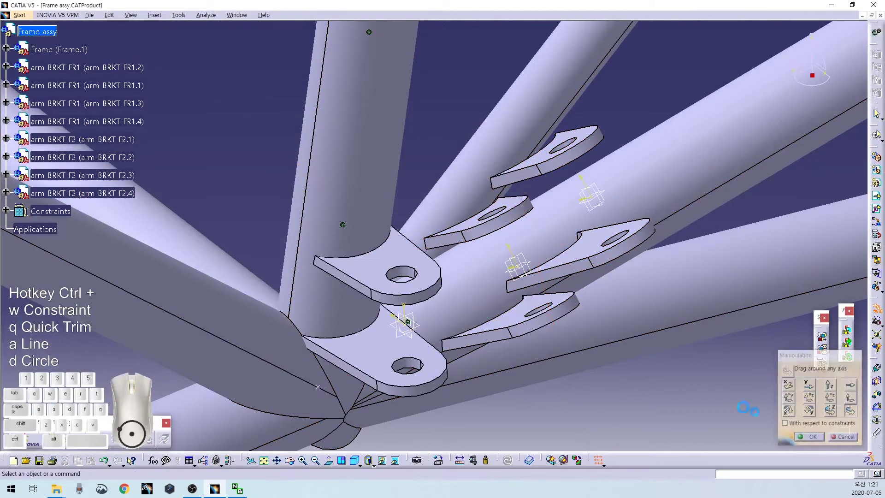
Make arm BRKT F2.4 coincident with the frame sketch point beside the upper tube joint and update the assembly.
middle_click_drag(628, 378, 612, 429)
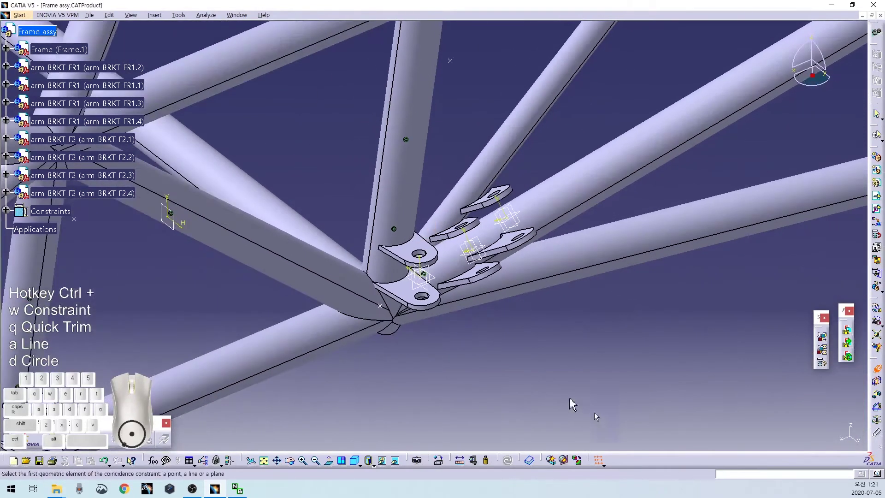
left_click(478, 252)
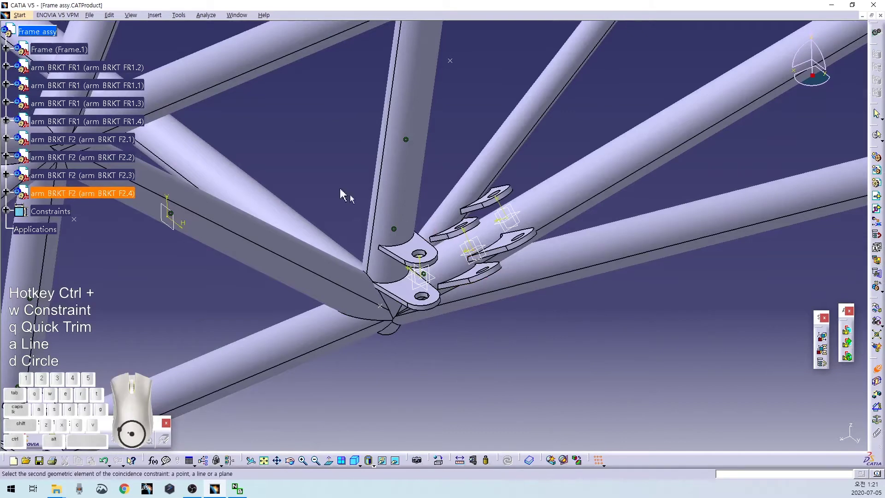
middle_click_drag(376, 207, 440, 175)
left_click(198, 230)
key("ctrl+u")
Add a second coincidence constraint between arm BRKT F2.4 and the origin of the frame's Sketch.41.
middle_click_drag(263, 329, 501, 320)
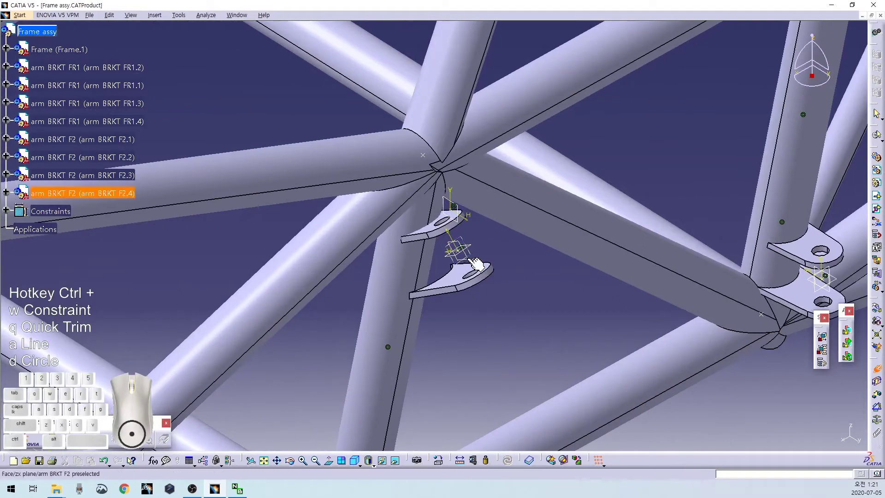
middle_click_drag(459, 247, 230, 345)
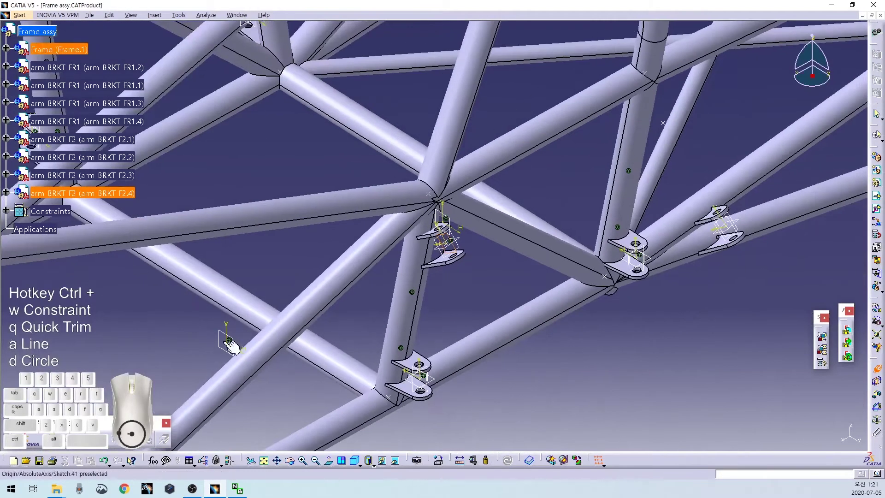
left_click(228, 341)
left_click(807, 440)
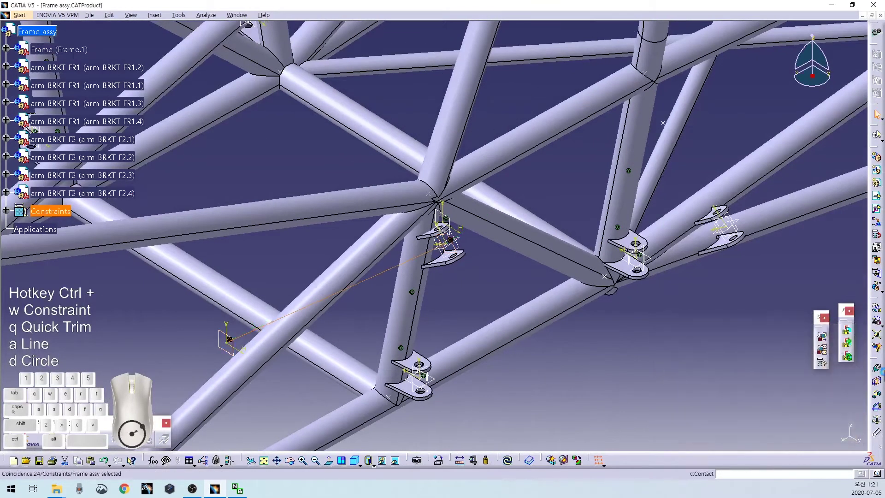
Make the curved end face of arm BRKT F2.4 coincident with the axis of its frame tube.
left_click(875, 367)
middle_click_drag(505, 306, 318, 346)
left_click(311, 369)
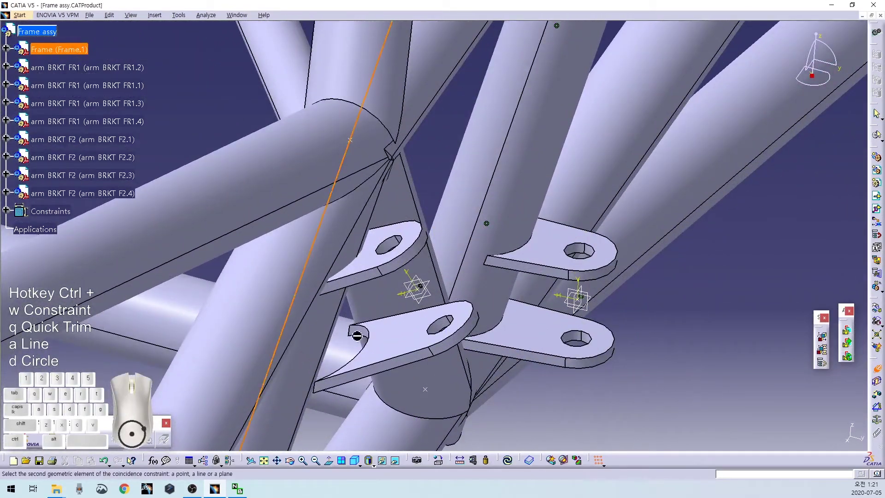
left_click(355, 331)
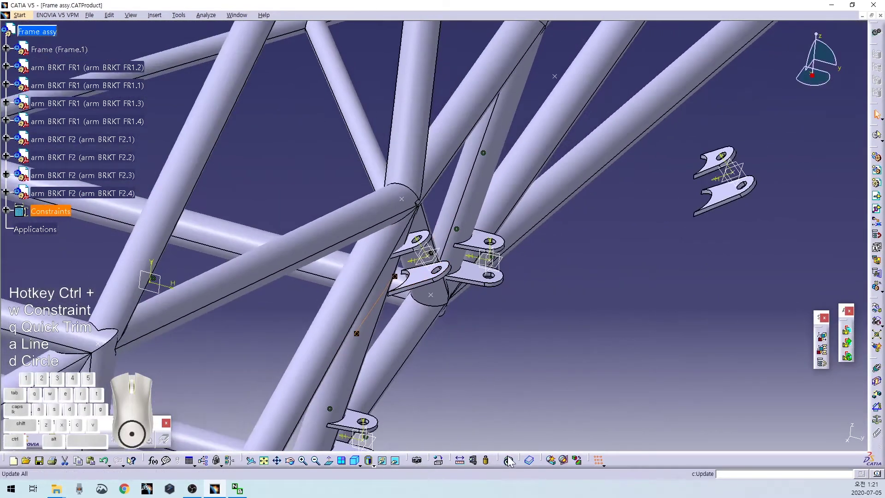
Update the assembly and make the origin of arm BRKT F2.3 coincident with the free frame sketch point beside its upright tube.
left_click(508, 460)
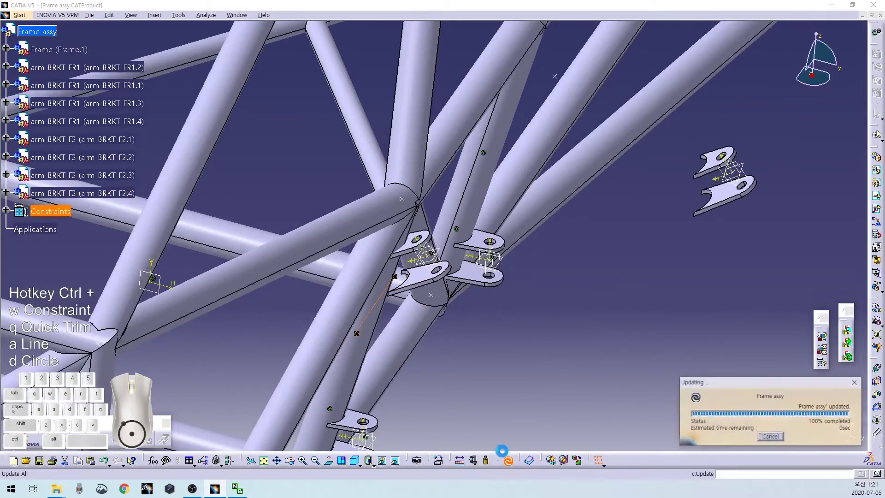
middle_click_drag(539, 370, 642, 334)
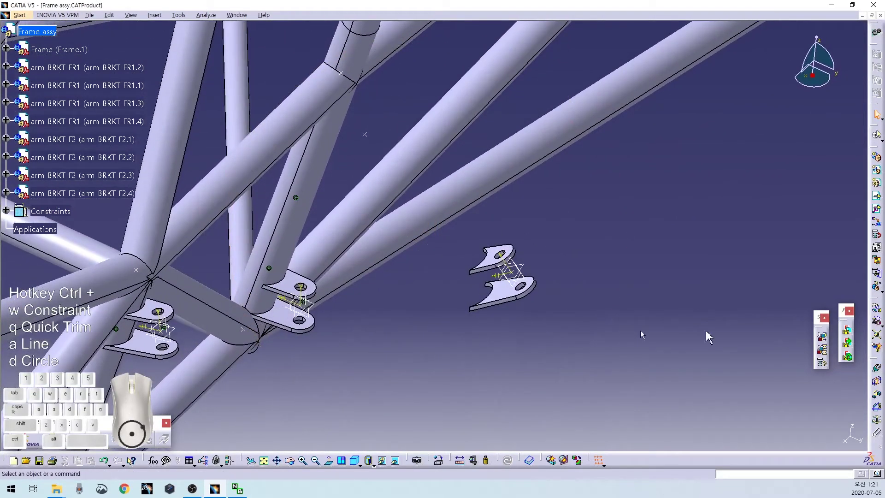
left_click(515, 280)
left_click(365, 135)
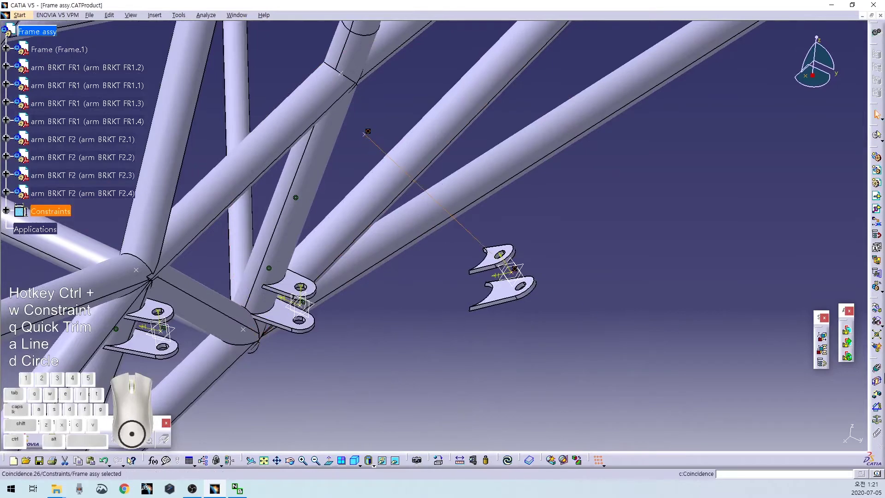
Make the curved end face of arm BRKT F2.3 coincident with the axis of its frame tube.
left_click(307, 173)
middle_click_drag(422, 351, 419, 238)
left_click(529, 216)
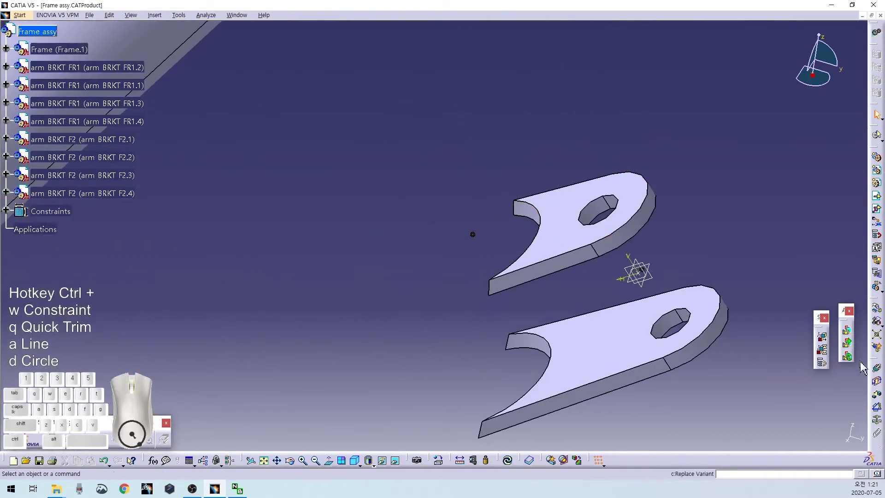
Add a coincidence constraint between arm BRKT F2.3 and the frame sketch origin near the lower side tubes.
left_click(877, 375)
left_click(638, 272)
middle_click_drag(637, 272, 461, 318)
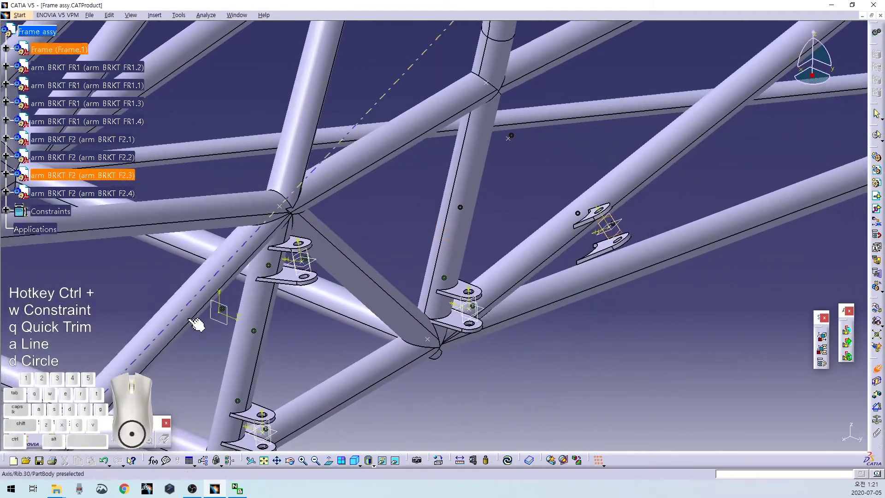
left_click(217, 308)
left_click(807, 435)
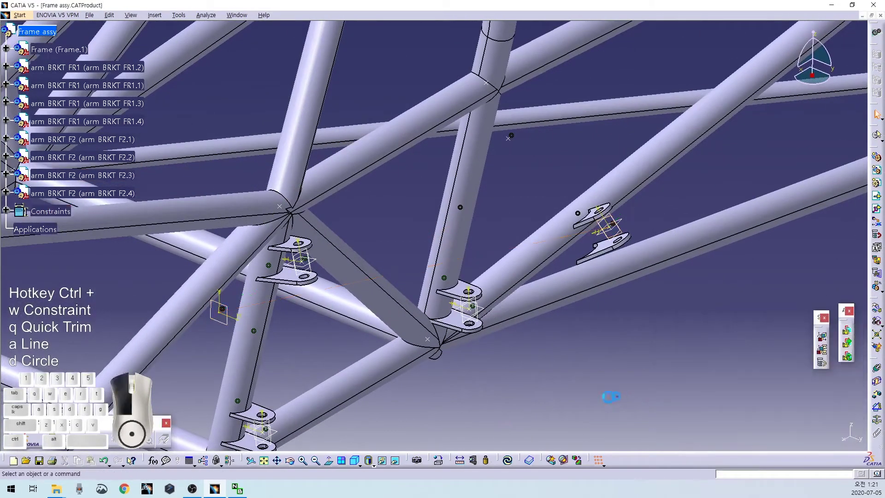
Update the constraints and save Frame assy.
left_click(513, 462)
middle_click_drag(536, 190, 427, 364)
key("ctrl+s")
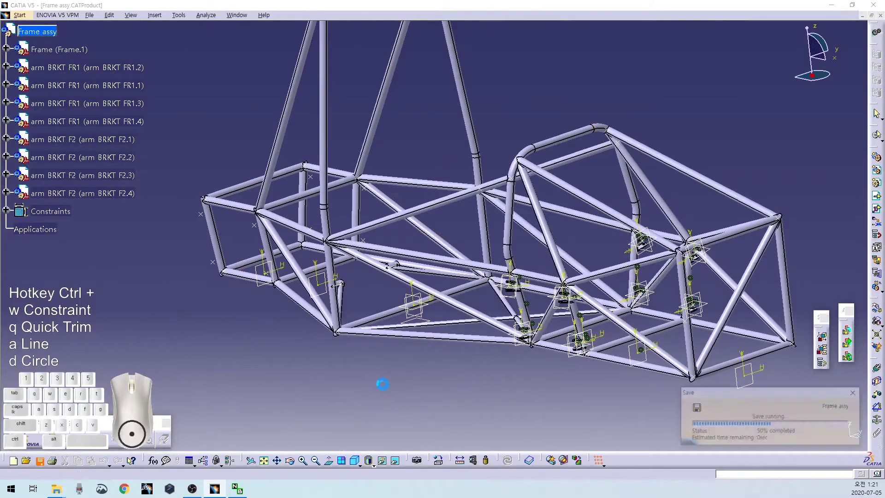
middle_click_drag(401, 158, 660, 297)
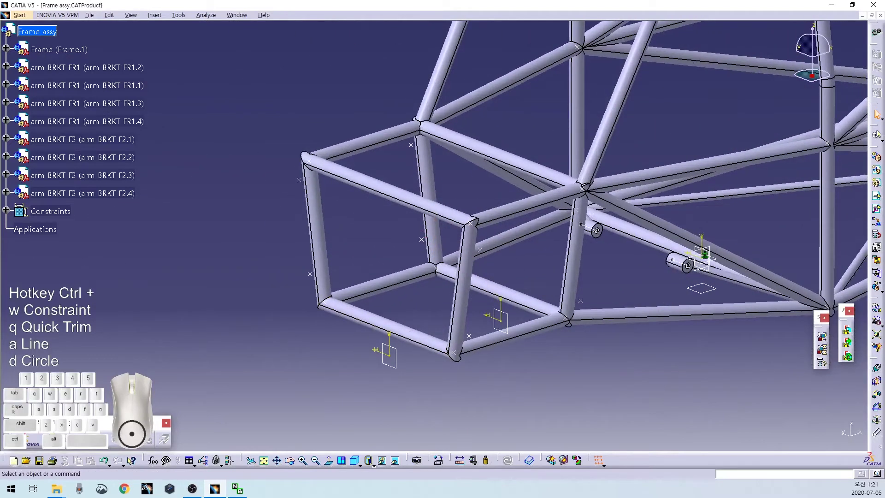
Open the arm BRKT R1 part file and place its window beside the Frame assy window.
left_click(56, 488)
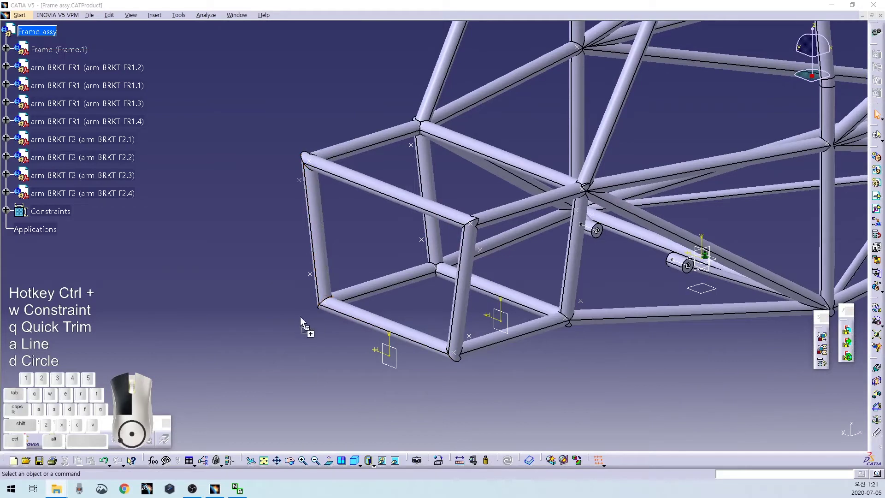
left_click(871, 16)
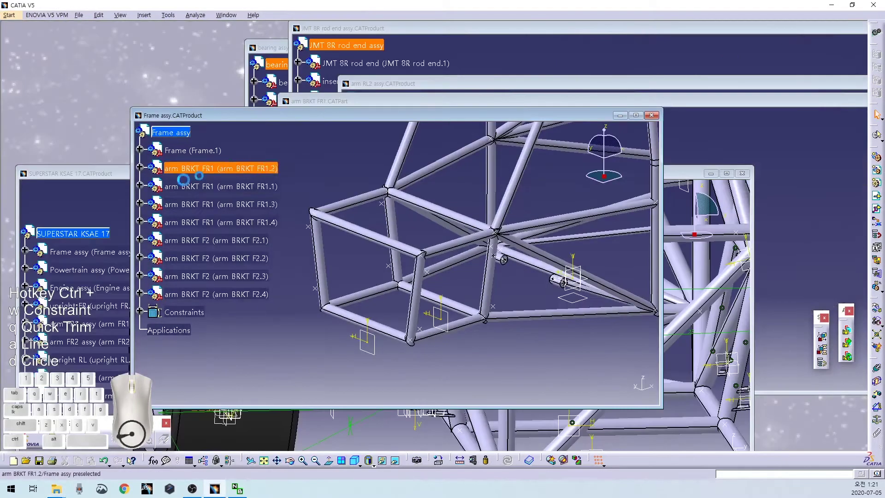
left_click_drag(178, 0, 178, 2)
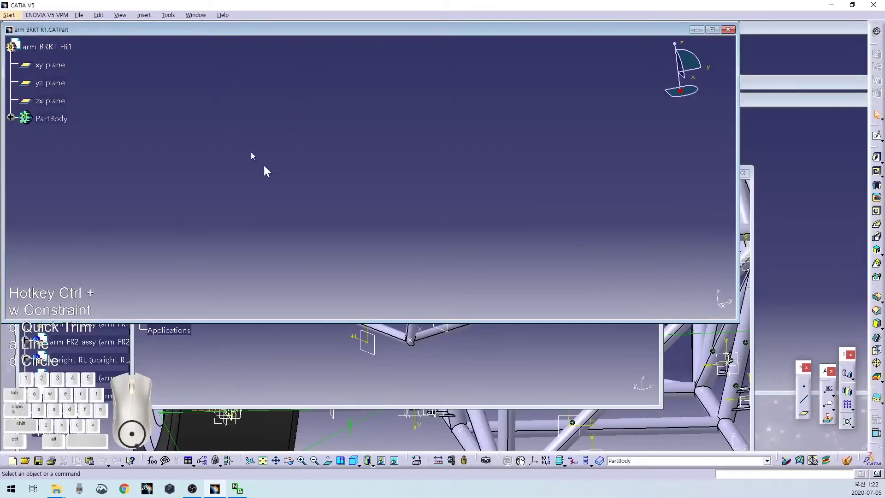
left_click(265, 461)
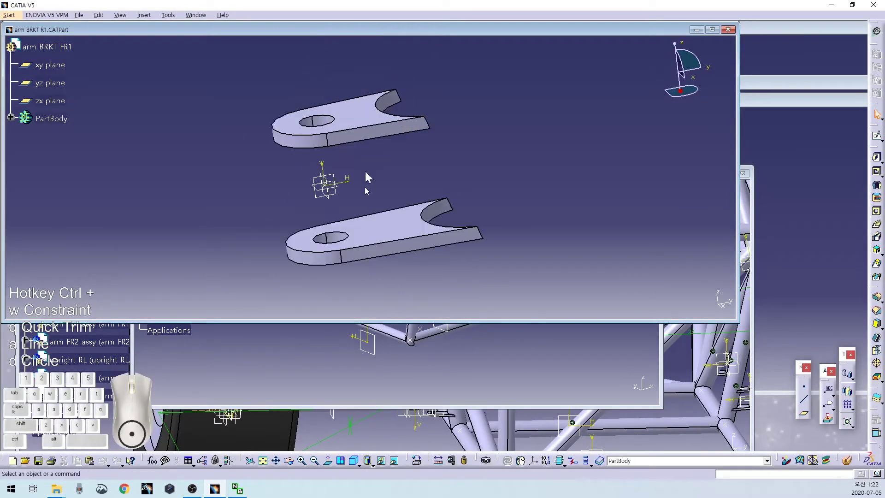
left_click_drag(310, 33, 790, 60)
left_click_drag(776, 58, 779, 40)
Set the part number of the opened bracket part to arm BRKT R1.
left_click(531, 61)
key("alt+Return")
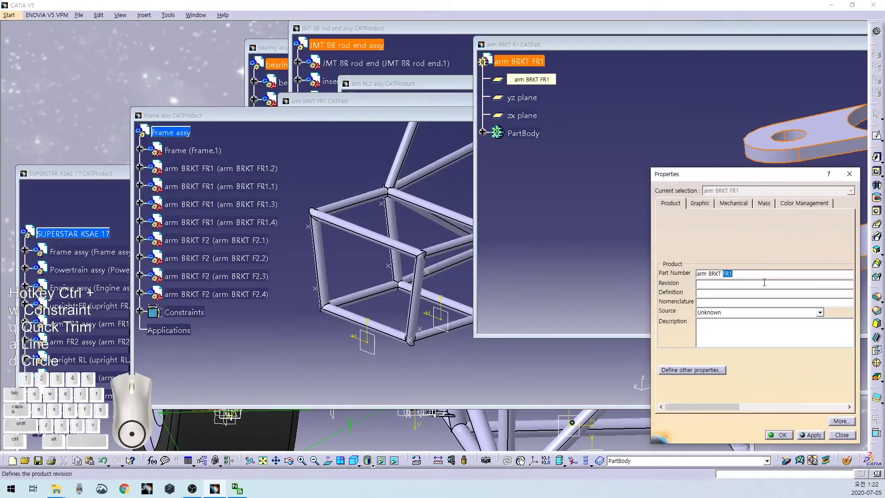
key("Return")
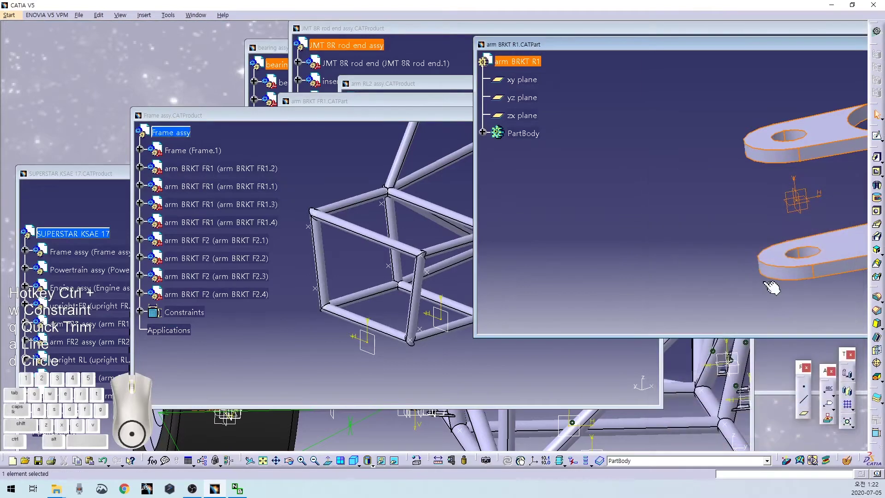
left_click(692, 210)
Copy the arm BRKT R1 part into Frame assy and enlarge the assembly window.
left_click(512, 60)
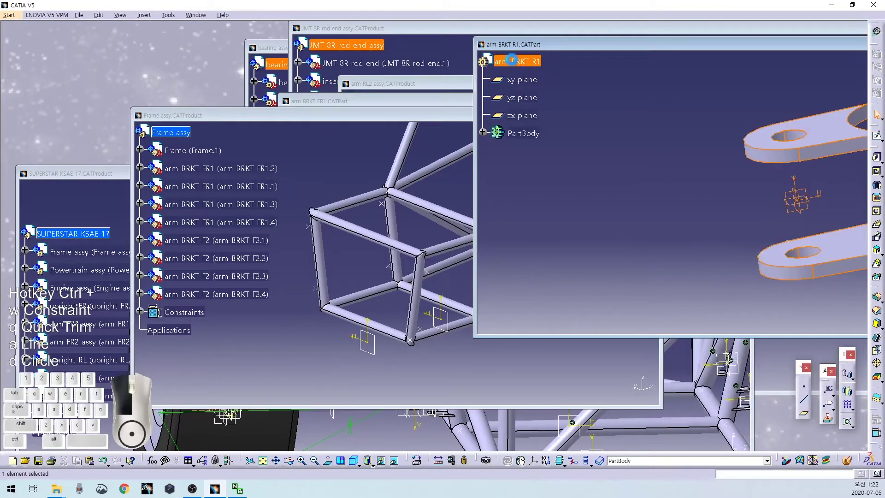
left_click_drag(165, 140, 178, 133)
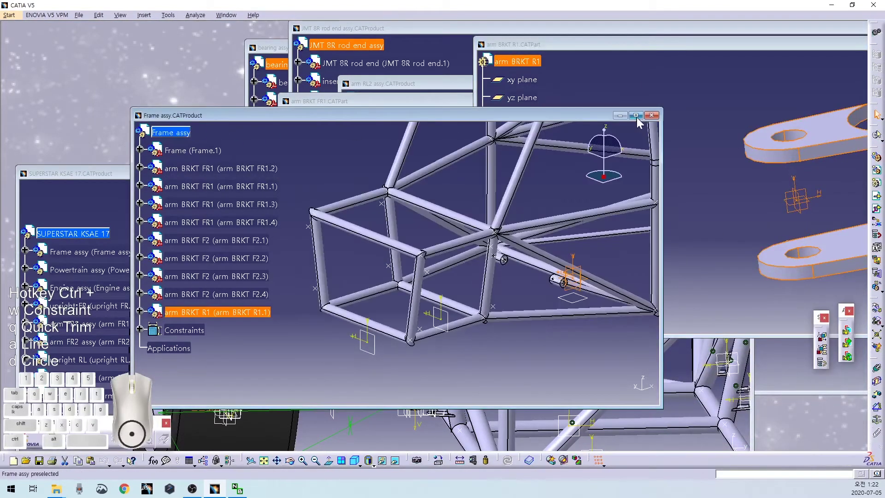
left_click(647, 115)
left_click(585, 378)
Move arm BRKT R1.1 along the X and Y axes with Manipulation to clear space outside the rear frame.
middle_click_drag(585, 378, 642, 337)
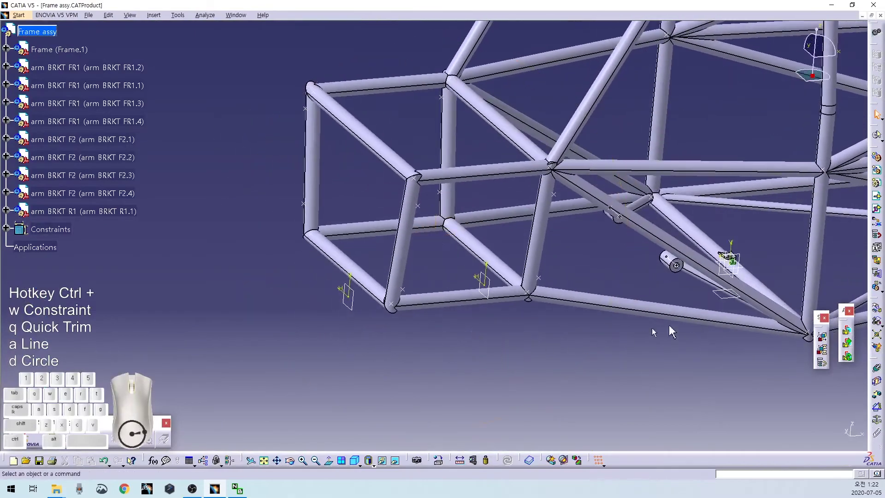
left_click(877, 307)
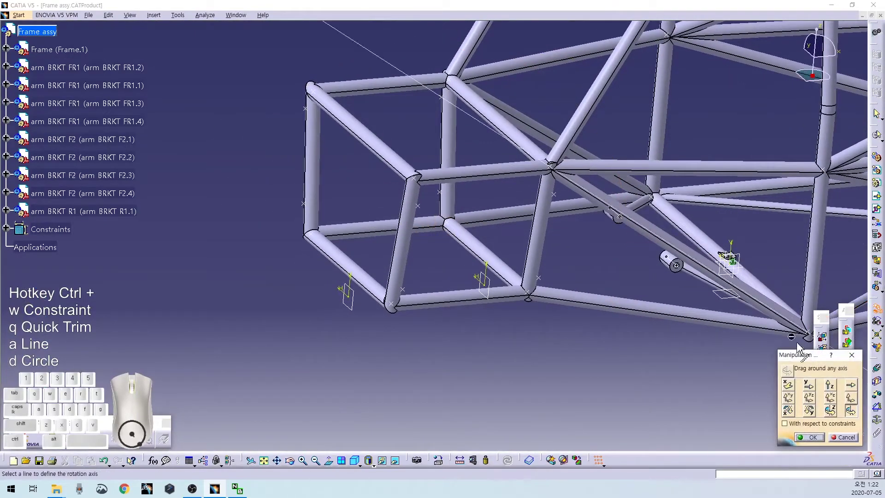
left_click(789, 387)
scroll(673, 259, "up", 5)
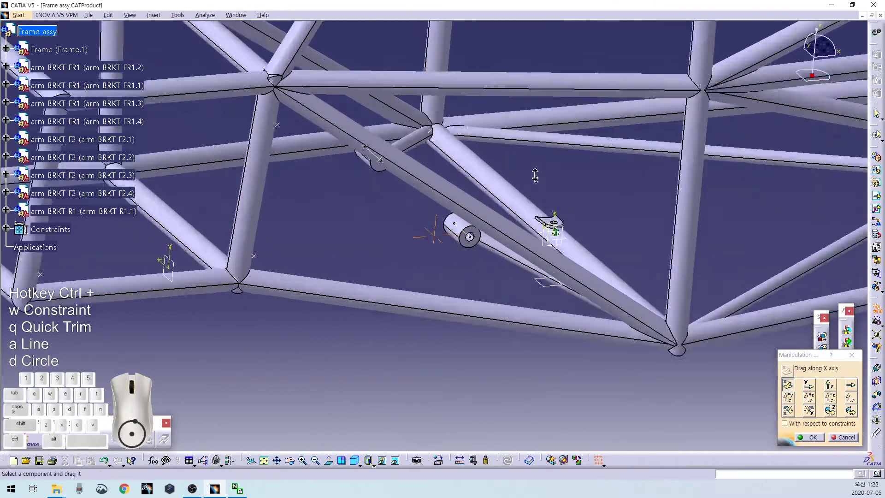
left_click_drag(593, 224, 174, 158)
left_click(807, 385)
middle_click_drag(234, 229, 442, 240)
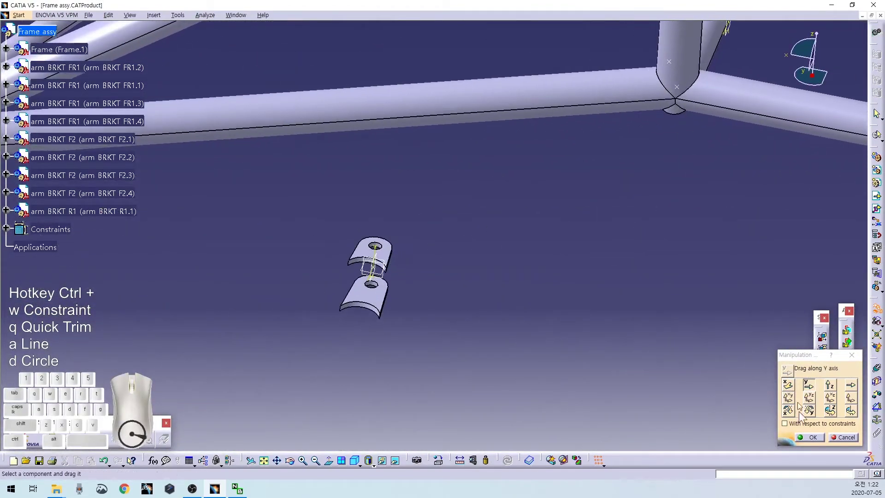
Rotate arm BRKT R1.1 with Manipulation around its curved cutout axis so the curved end faces the rear frame tube.
left_click(850, 410)
middle_click_drag(553, 277, 522, 147)
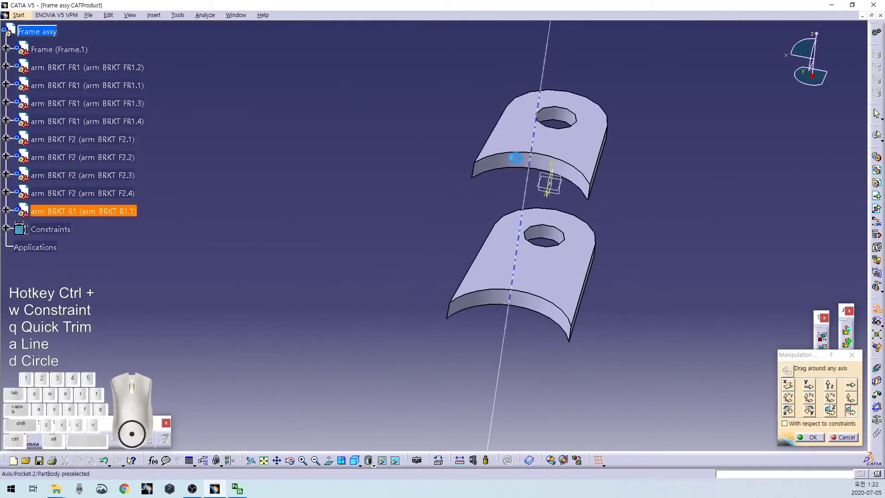
left_click(515, 158)
left_click_drag(460, 119, 549, 275)
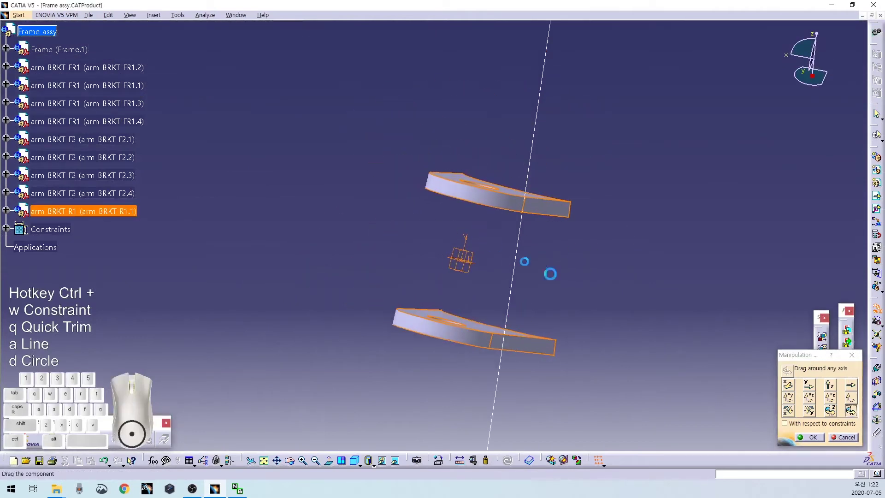
left_click(812, 437)
Make the origin of arm BRKT R1.1 coincident with the frame sketch point at the upright tube's lower joint.
middle_click_drag(684, 326, 564, 170)
left_click(264, 460)
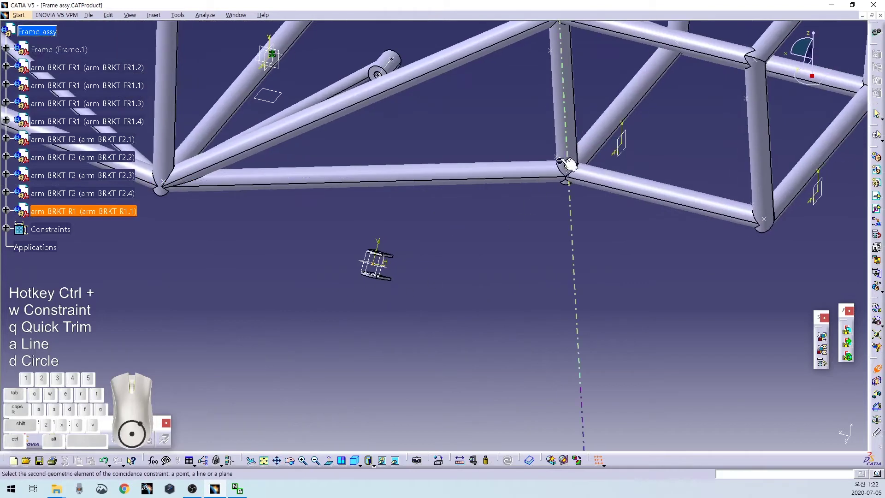
left_click(563, 164)
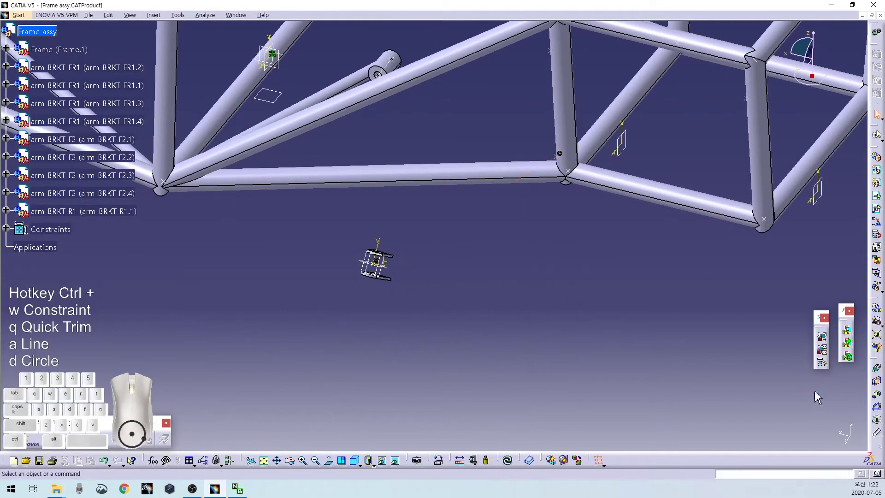
Add a coincidence constraint between arm BRKT R1.1 and the origin of the rear frame sketch.
middle_click_drag(360, 288, 304, 300)
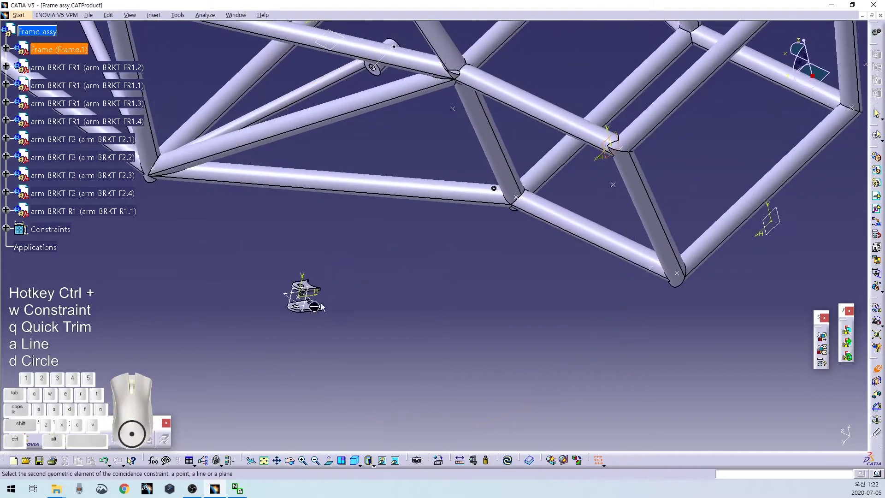
left_click(299, 314)
left_click(806, 435)
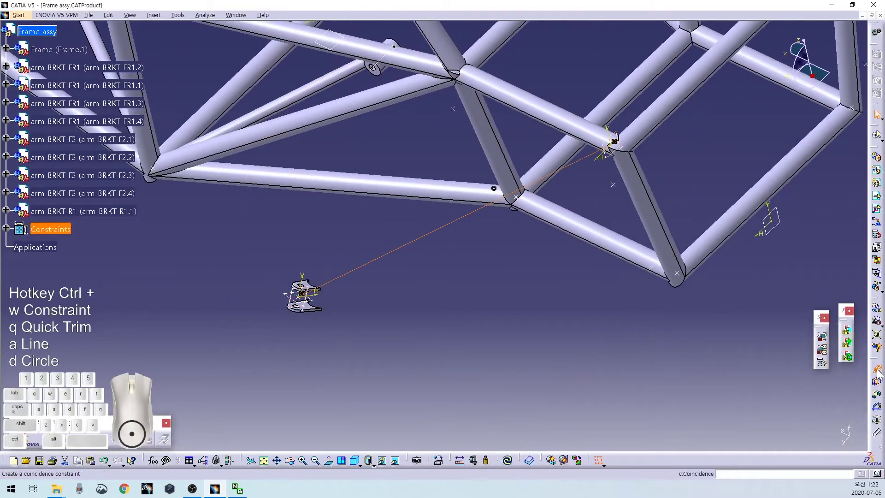
Make the curved end face of arm BRKT R1.1 coincident with the upright tube's axis and update the assembly.
left_click(878, 370)
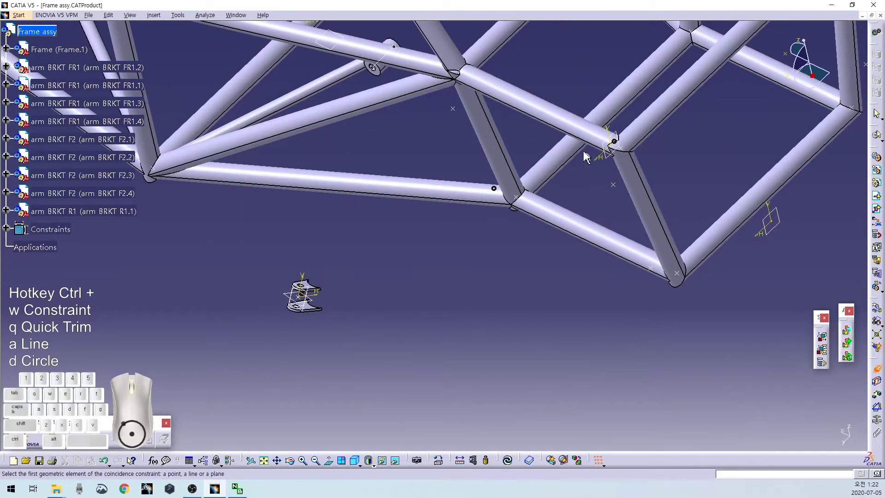
left_click(491, 148)
middle_click_drag(379, 316, 503, 113)
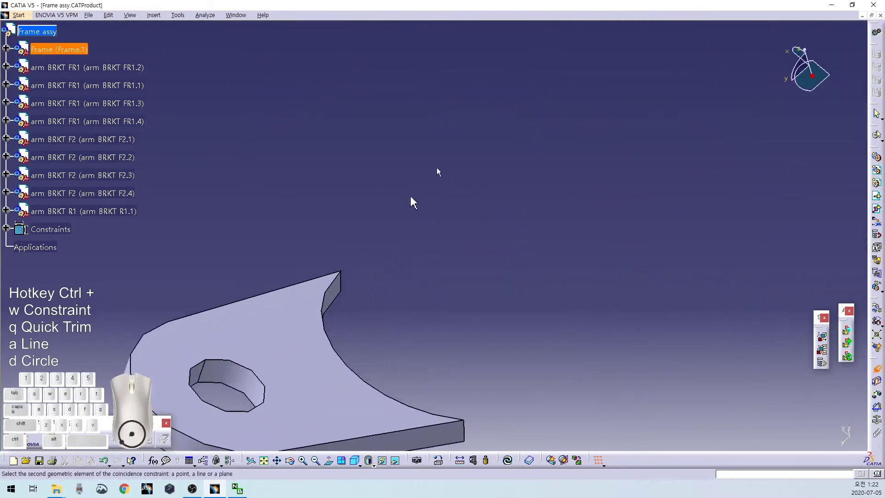
left_click(340, 302)
middle_click_drag(529, 210, 426, 341)
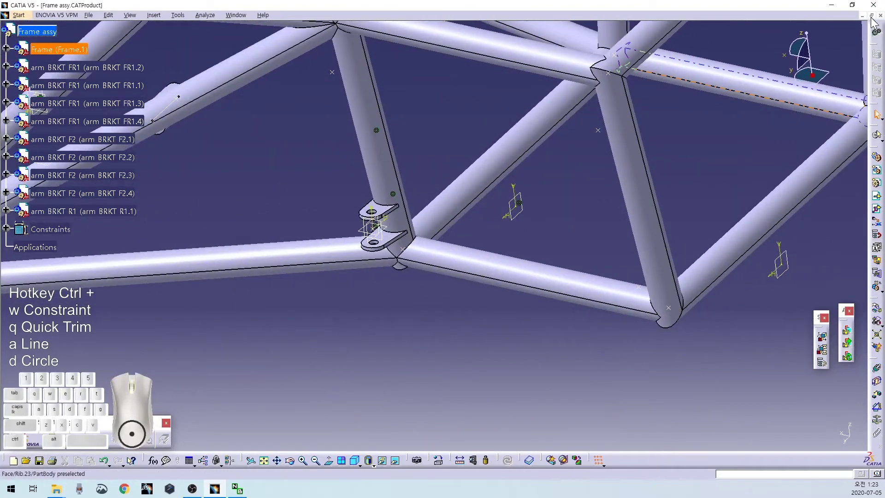
Inspect the rear suspension area in the SUPERSTAR KSAE 17 assembly, and return to Frame assy.
left_click(872, 16)
left_click(97, 192)
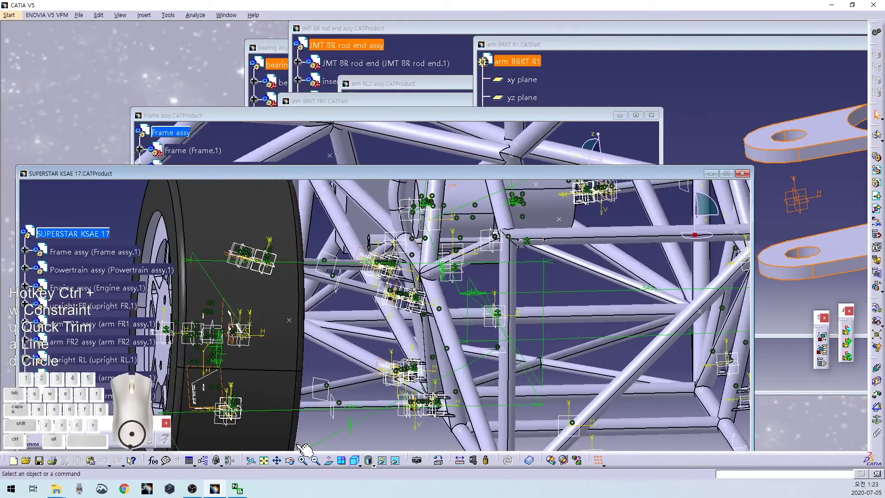
middle_click_drag(498, 310, 383, 304)
left_click(636, 116)
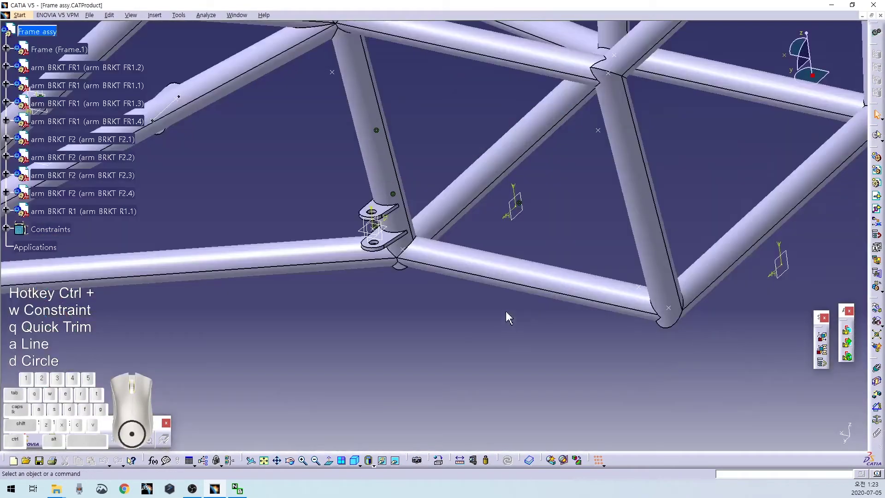
Copy arm BRKT R1.1 and paste a second instance into Frame assy.
middle_click_drag(419, 352, 240, 281)
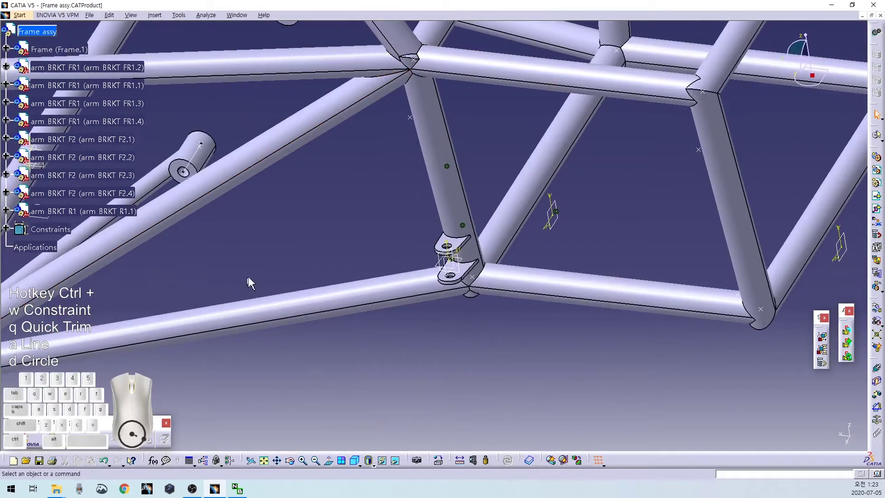
left_click(135, 232)
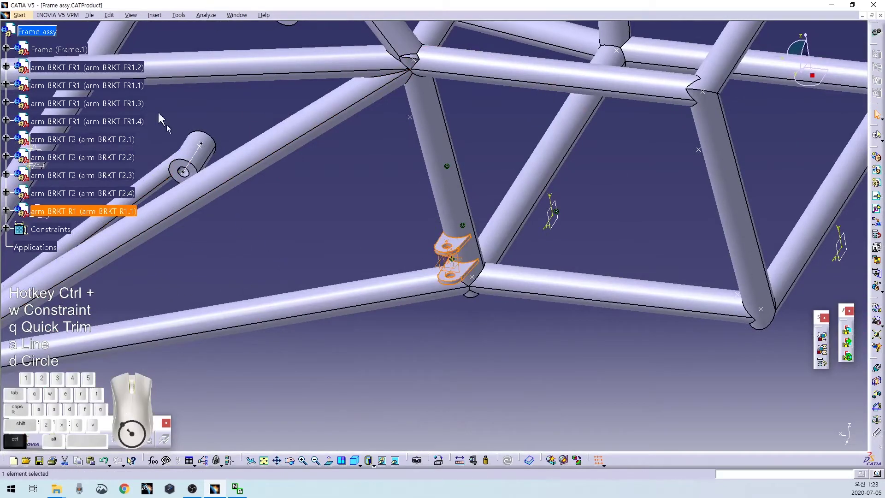
left_click(38, 33)
key("ctrl+v")
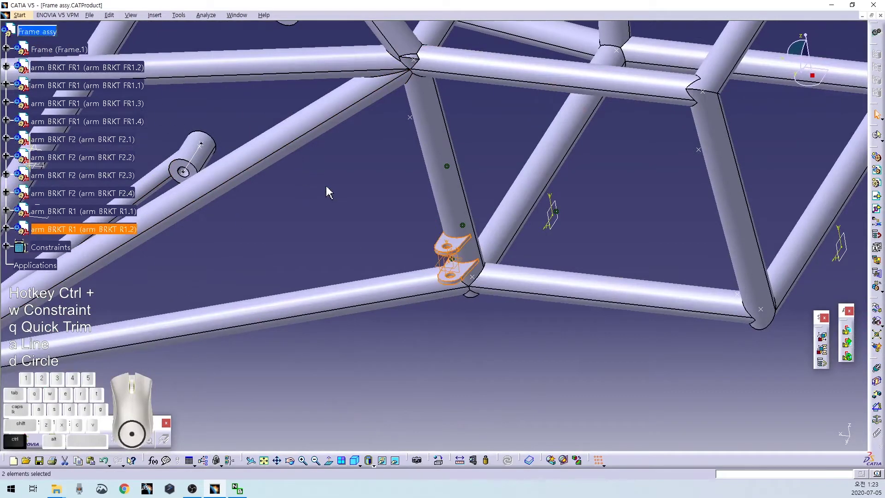
left_click(512, 265)
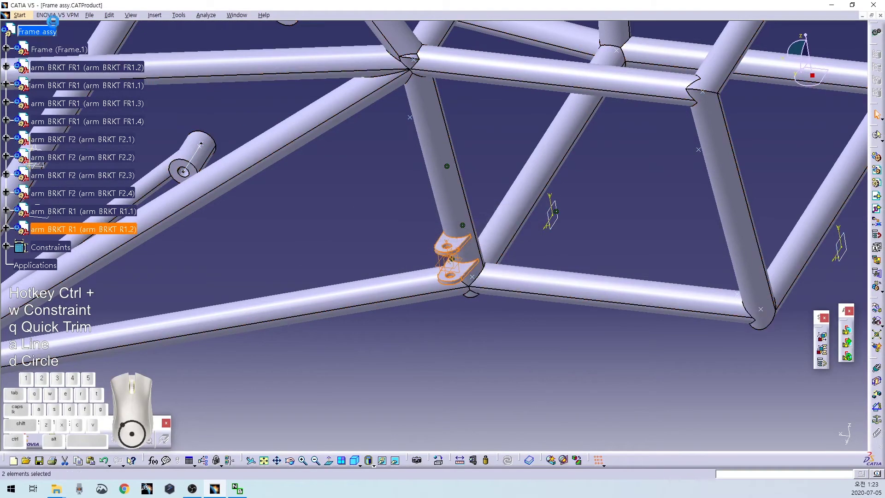
Paste two more instances of arm BRKT R1 into Frame assy.
left_click(47, 33)
key("ctrl+v")
left_click(47, 33)
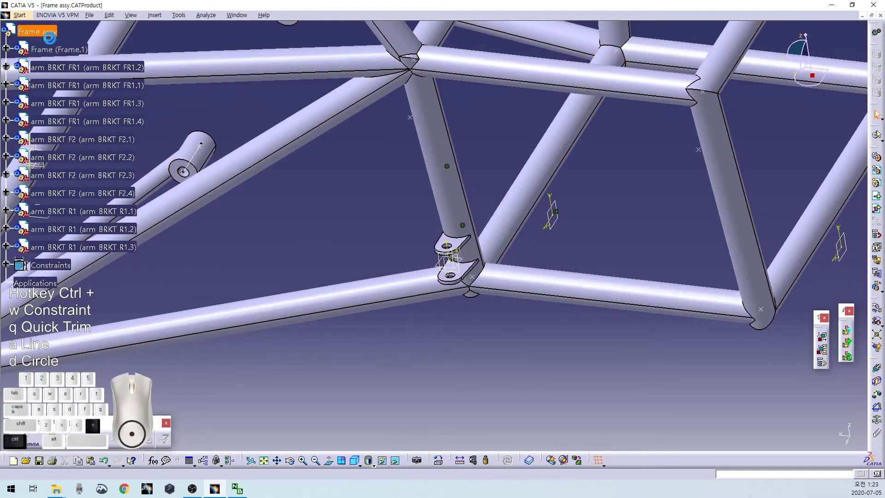
Move arm BRKT R1.2, R1.3 and R1.4 along the X axis, away from R1.1 and towards the frame's rear end.
left_click(878, 311)
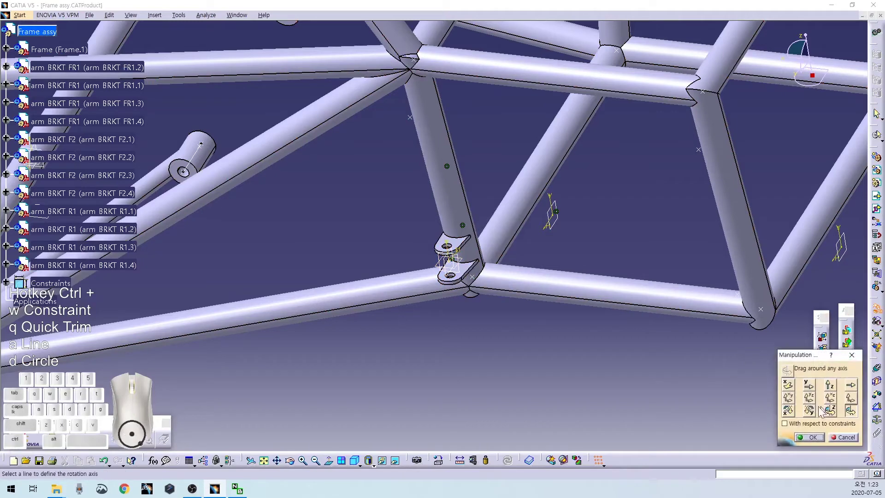
left_click(788, 385)
middle_click_drag(653, 377, 533, 369)
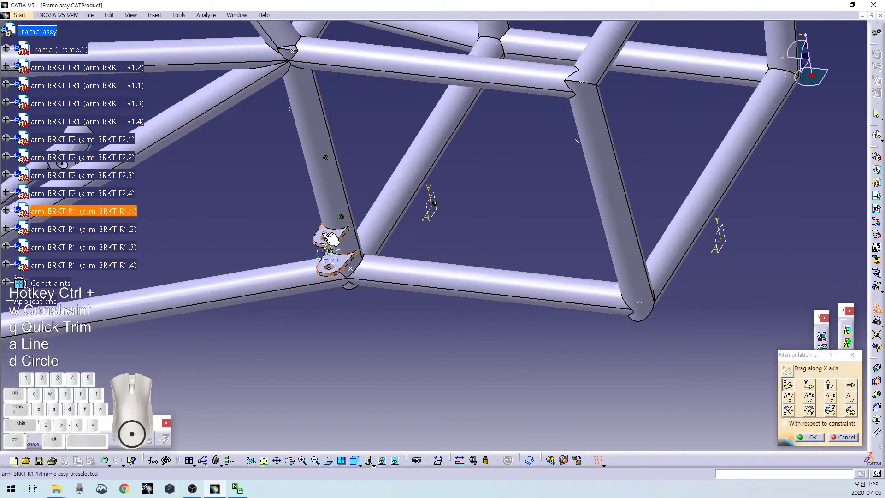
left_click_drag(344, 233, 710, 277)
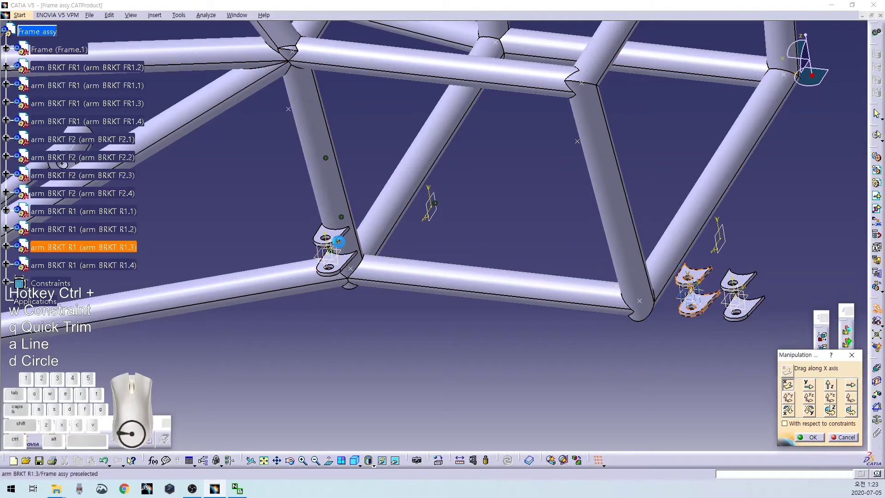
left_click_drag(343, 239, 577, 272)
left_click(810, 437)
Constrain arm BRKT R1.2 coincident with the Sketch.70 vertex by the rear upright, and its plane with the rear sketch plane using Opposite orientation.
middle_click_drag(620, 371, 516, 340)
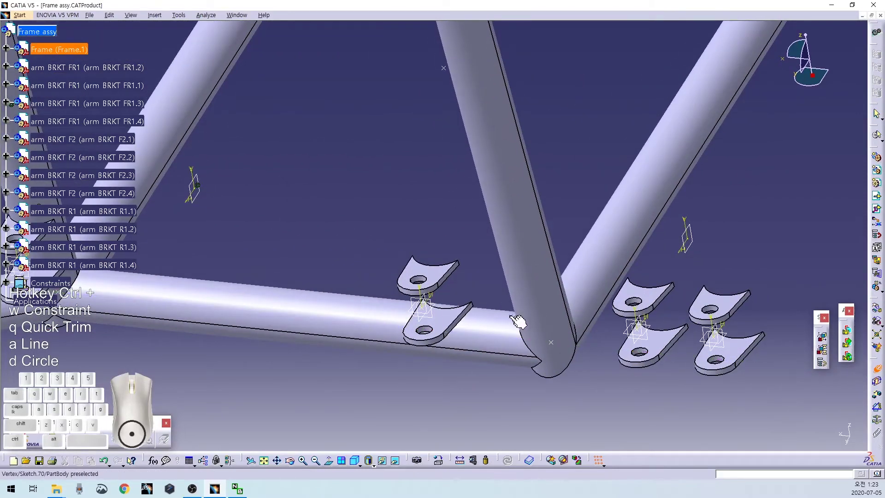
left_click(418, 195)
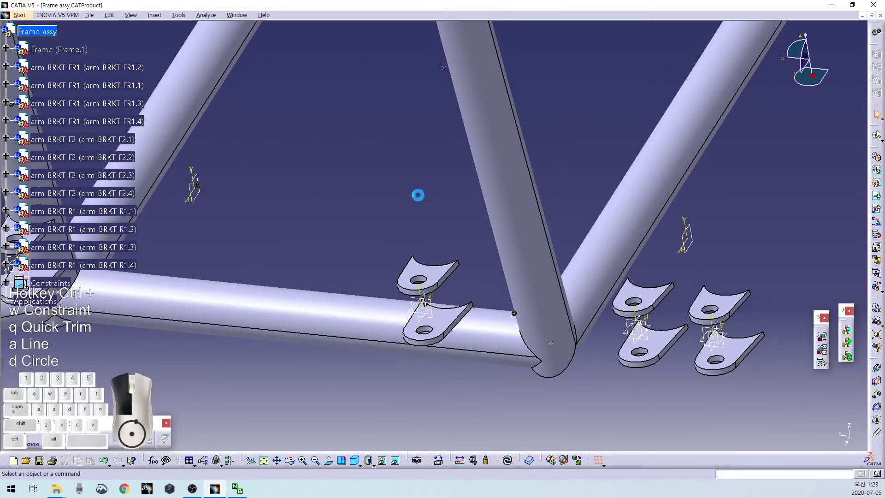
left_click(876, 371)
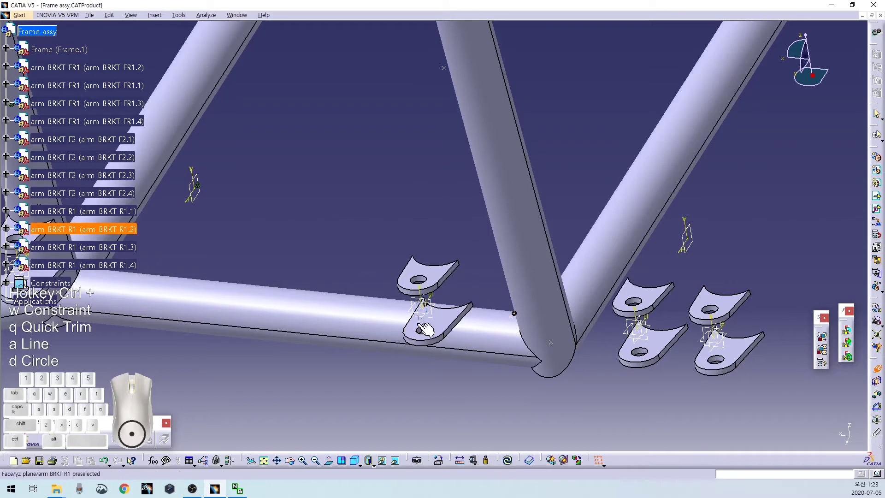
left_click(688, 253)
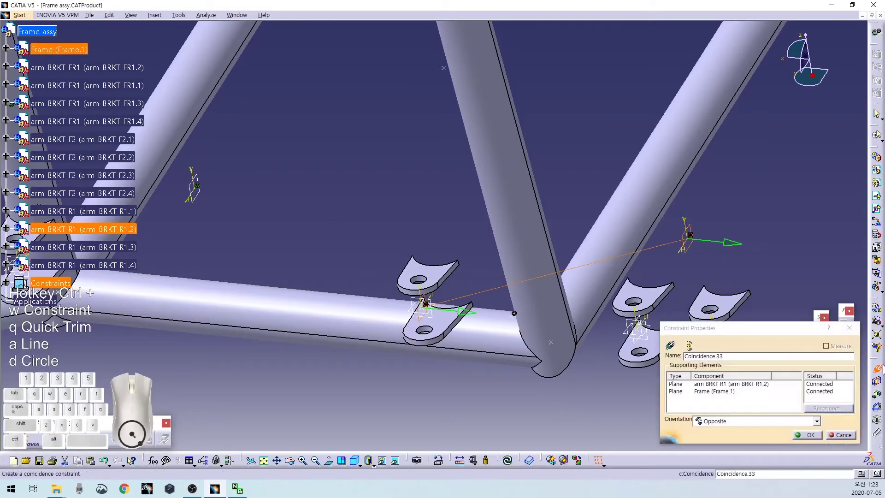
left_click(812, 436)
Make the curved end face of arm BRKT R1.2 coincident with the rear upright tube's axis and update the assembly.
left_click(877, 369)
left_click(507, 241)
middle_click_drag(507, 244, 318, 195)
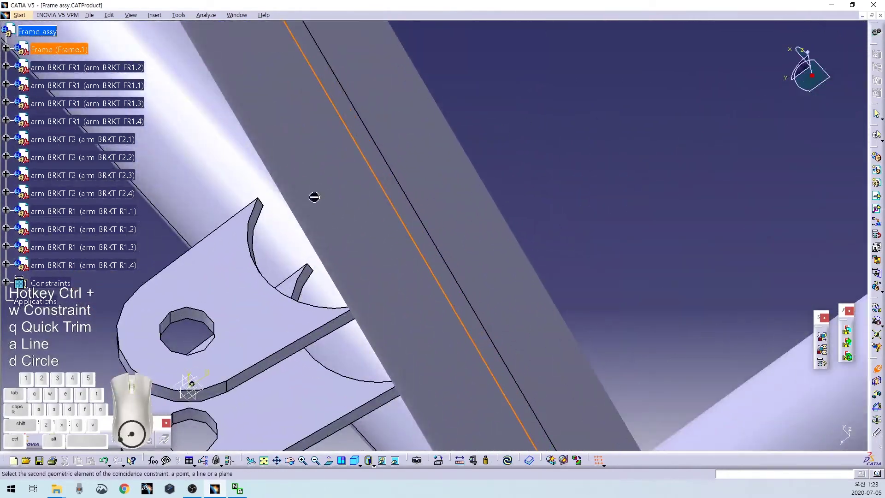
left_click(257, 218)
middle_click_drag(636, 198, 515, 366)
key("ctrl+u")
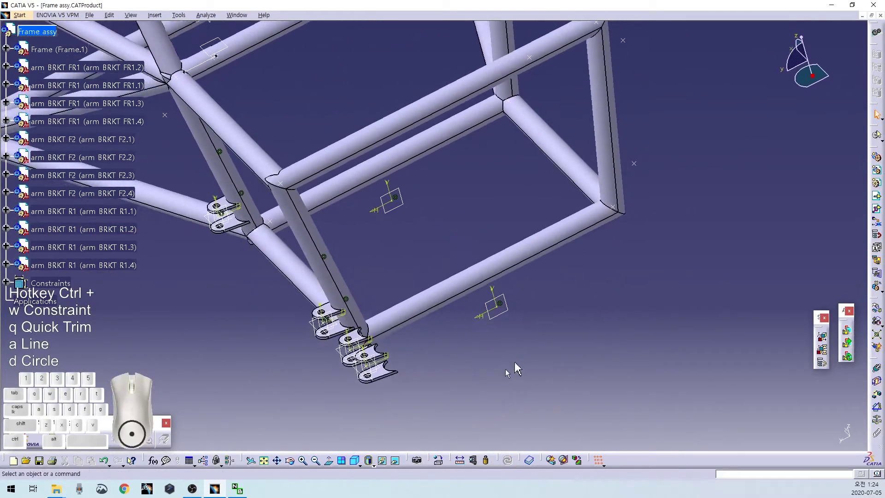
Manipulate arm BRKT R1.3 and R1.4 across to the opposite side of the frame.
left_click(871, 322)
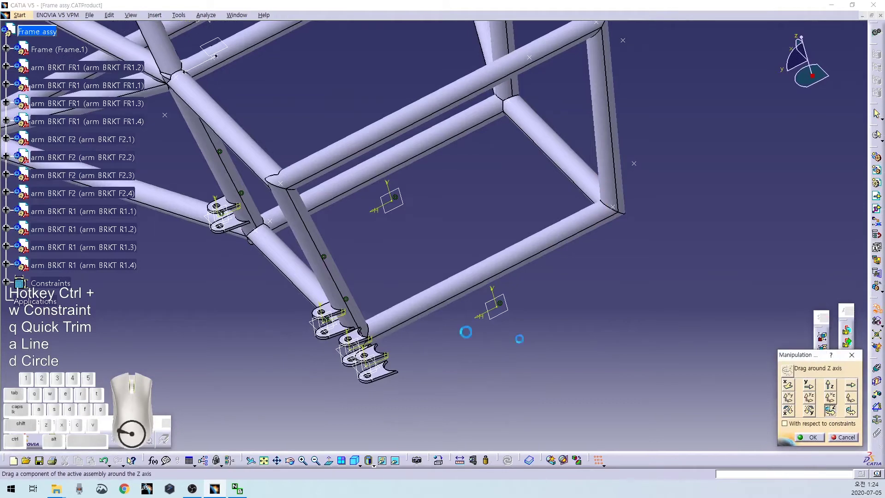
left_click_drag(378, 371, 718, 180)
left_click_drag(376, 349, 725, 240)
middle_click_drag(725, 241, 475, 302)
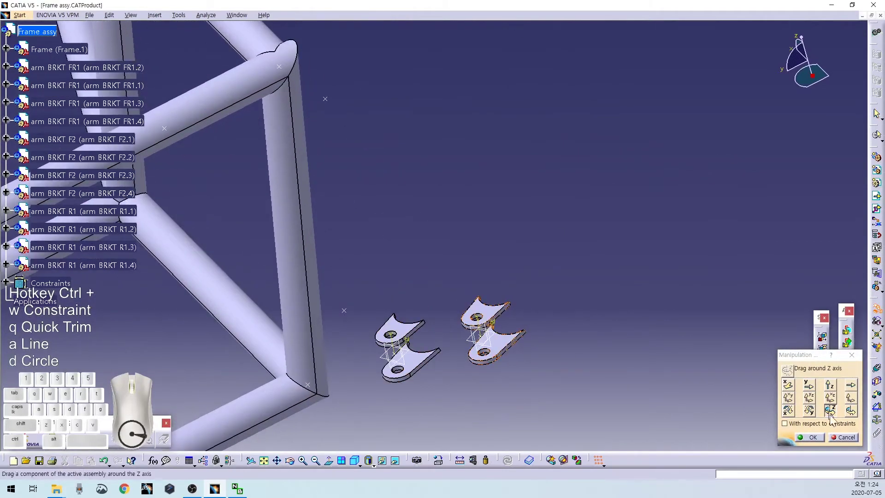
left_click(813, 439)
Rotate arm BRKT R1.3 and R1.4 about a frame tube axis so their curved ends face the frame.
middle_click_drag(471, 271, 659, 361)
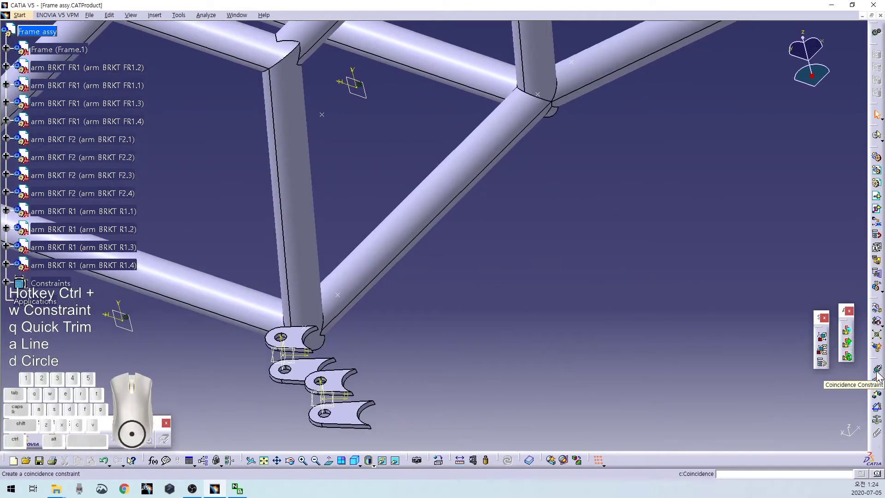
left_click(877, 310)
left_click(851, 410)
left_click(294, 279)
left_click_drag(339, 412, 547, 161)
left_click_drag(306, 360, 389, 248)
left_click(810, 438)
Constrain arm BRKT R1.4 coincident with the frame's bracket point, and its plane with the frame sketch plane using Same orientation.
middle_click_drag(587, 273, 521, 306)
left_click(504, 194)
middle_click_drag(448, 363, 489, 235)
left_click(413, 279)
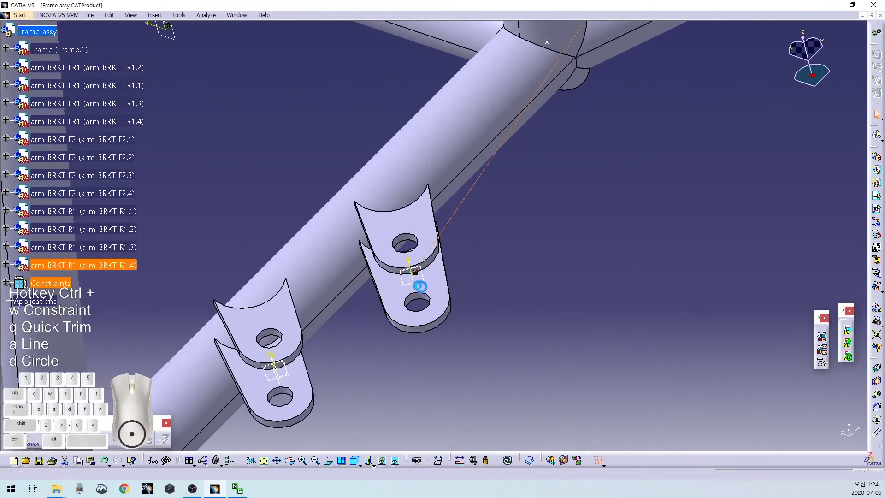
left_click(878, 368)
middle_click_drag(566, 293, 510, 300)
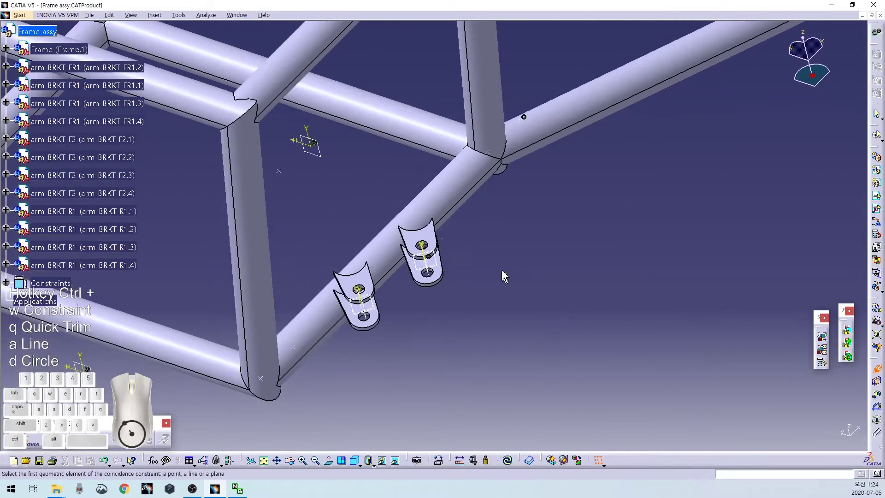
left_click(425, 273)
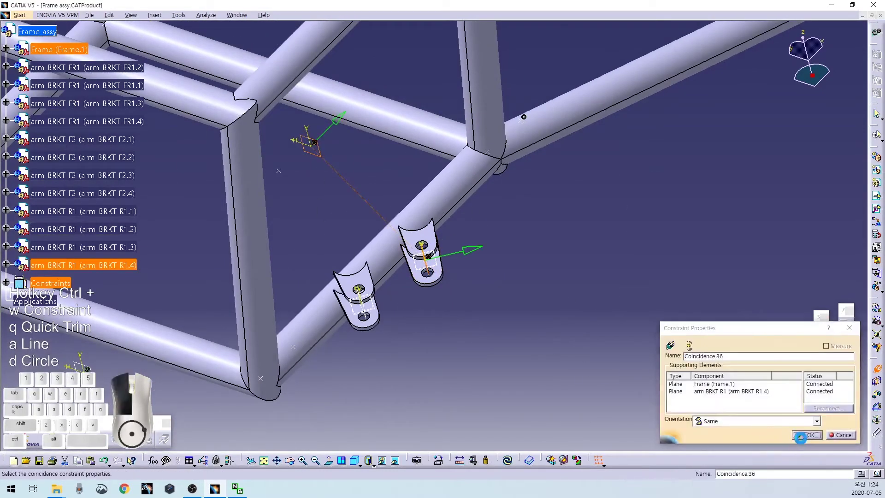
left_click(800, 436)
Make the curved end face of arm BRKT R1.4 coincident with its upright tube's axis and update the assembly.
left_click(469, 97)
middle_click_drag(335, 230, 94, 108)
middle_click_drag(364, 314, 364, 112)
left_click(483, 245)
middle_click_drag(414, 159, 417, 273)
key("ctrl+u")
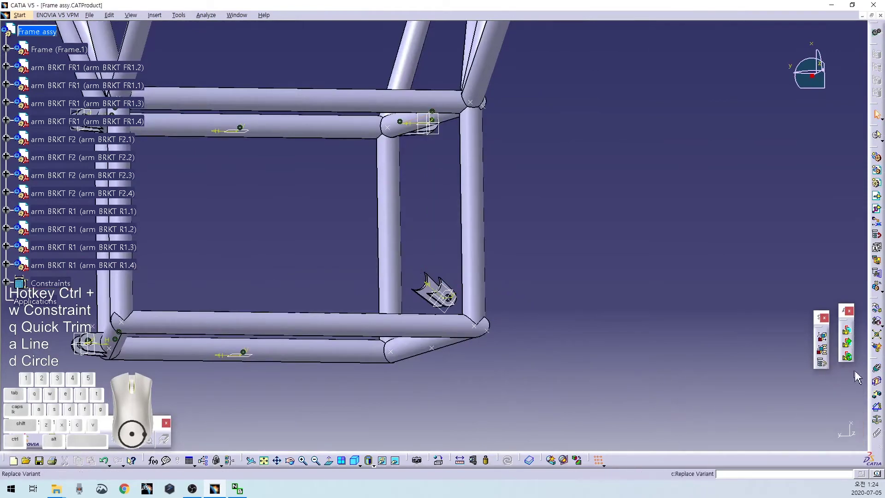
Constrain arm BRKT R1.3 coincident with the nearby Sketch.70 vertex, and its plane with the rear frame sketch plane using Same orientation.
middle_click_drag(448, 297, 344, 212)
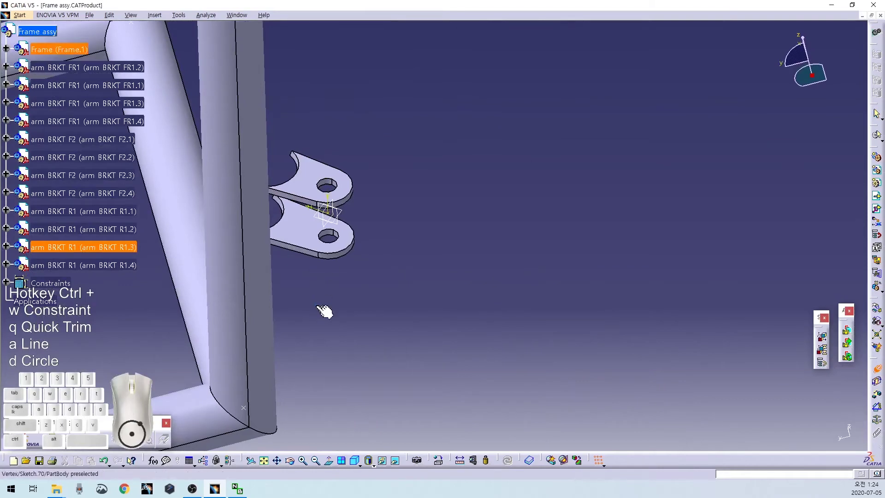
left_click(319, 304)
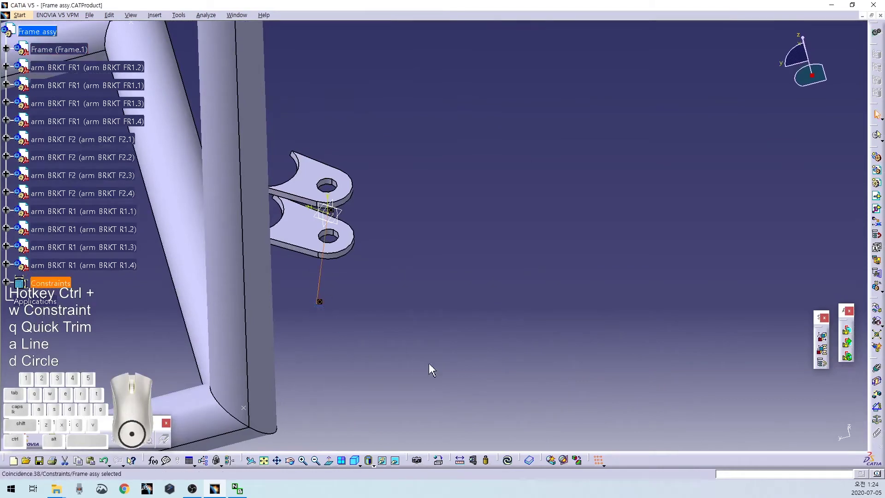
middle_click_drag(399, 304, 247, 429)
left_click(239, 404)
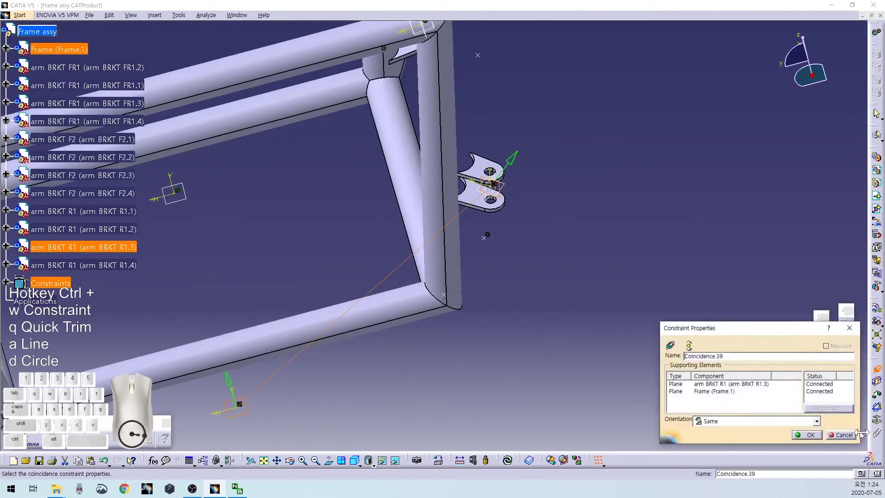
left_click(809, 435)
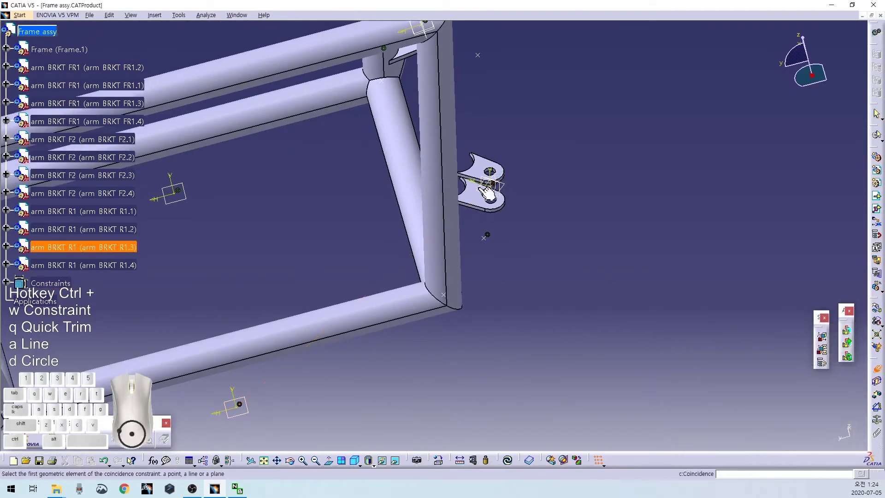
Make the curved end face of arm BRKT R1.3 coincident with the rear upright tube's axis and update the assembly.
left_click(441, 205)
mouse_move(498, 119)
middle_mouse_down()
mouse_move(493, 192)
mouse_move(511, 120)
middle_mouse_up()
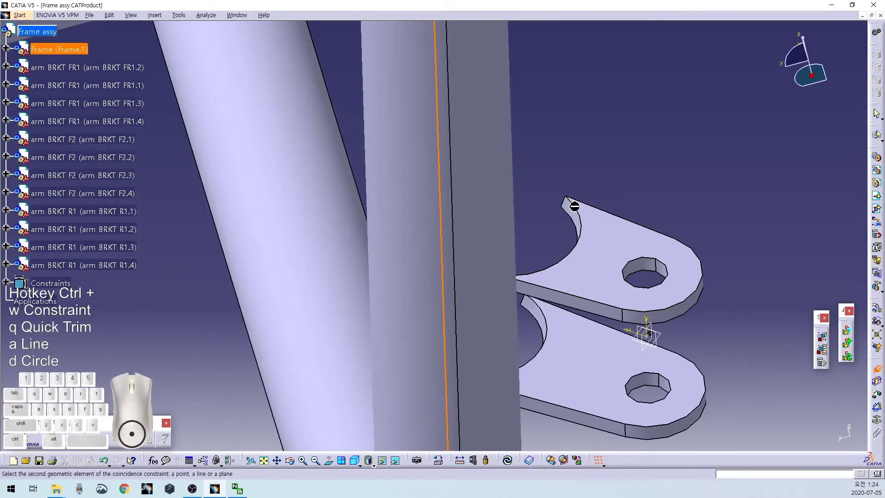
left_click(573, 205)
key("ctrl+u")
Save Frame assy, accepting the save of its related documents.
middle_click_drag(622, 142, 561, 364)
key("ctrl+s")
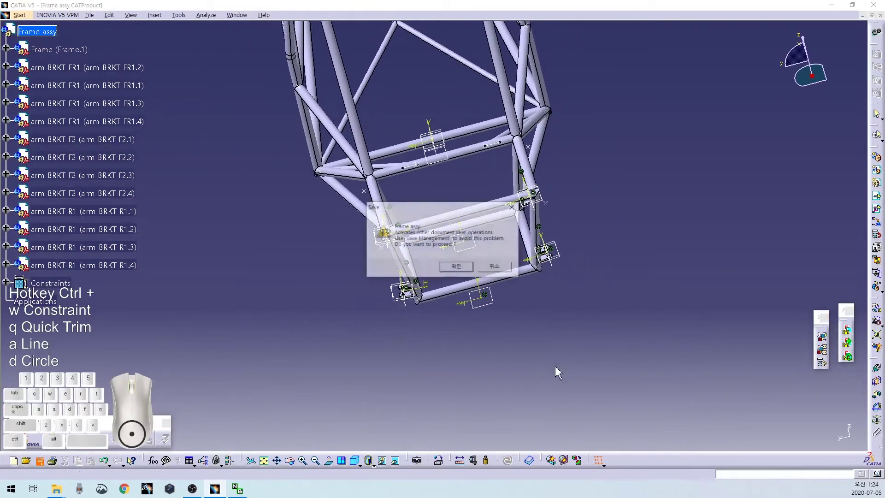
left_click(453, 268)
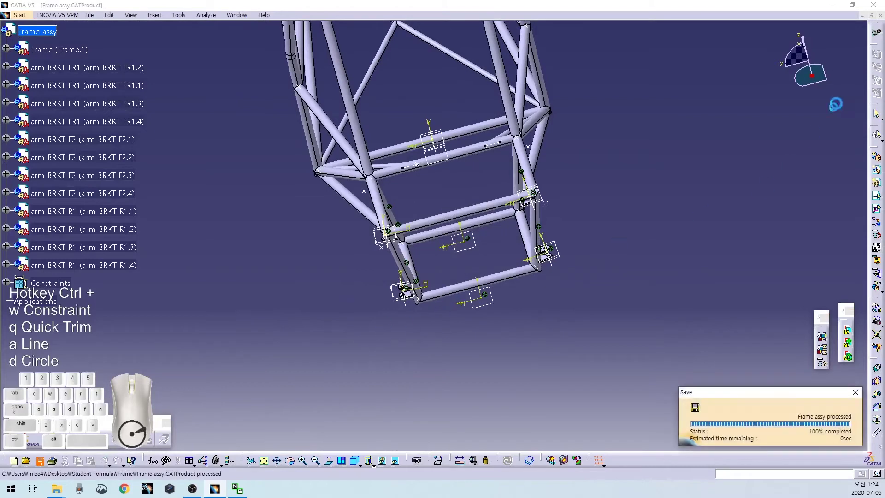
Open arm BRKT R2.CATPart and save it with Plane.1's angle set to 20 degrees.
left_click(871, 15)
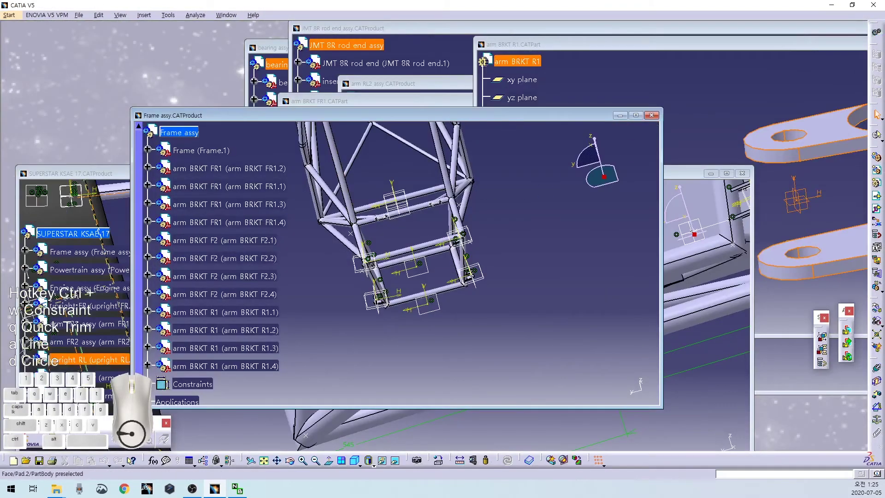
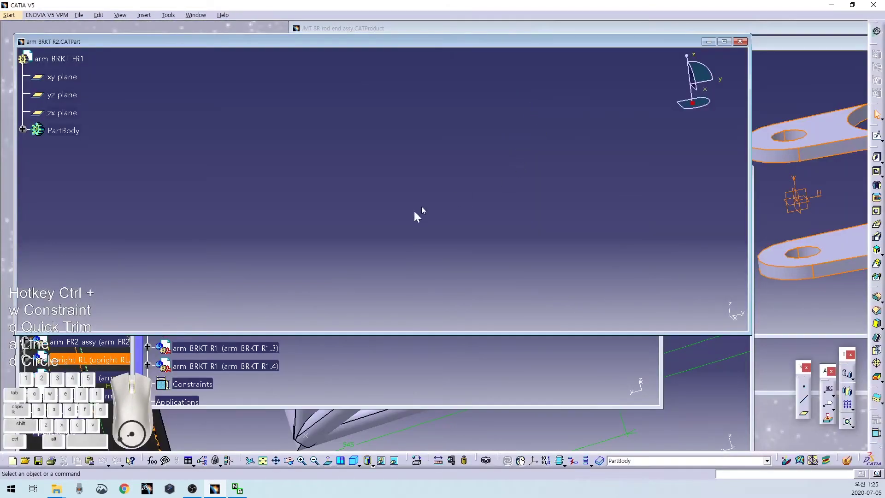
left_click(262, 461)
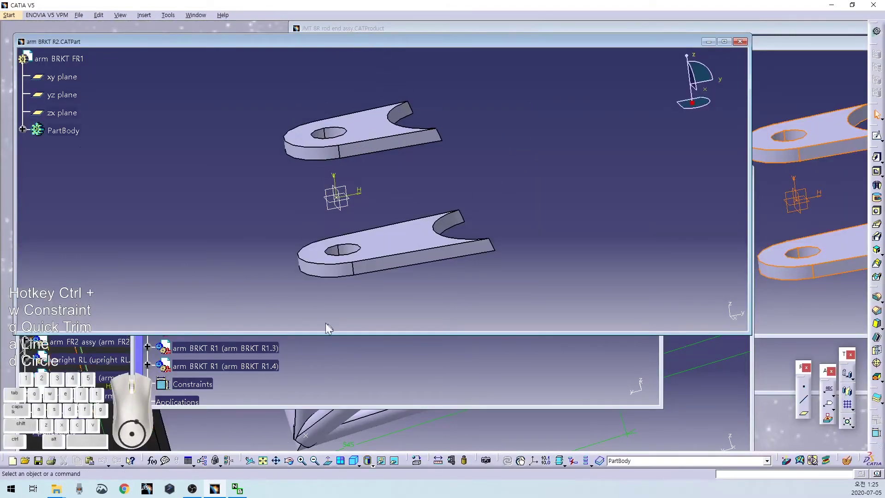
left_click(22, 129)
double_click(71, 246)
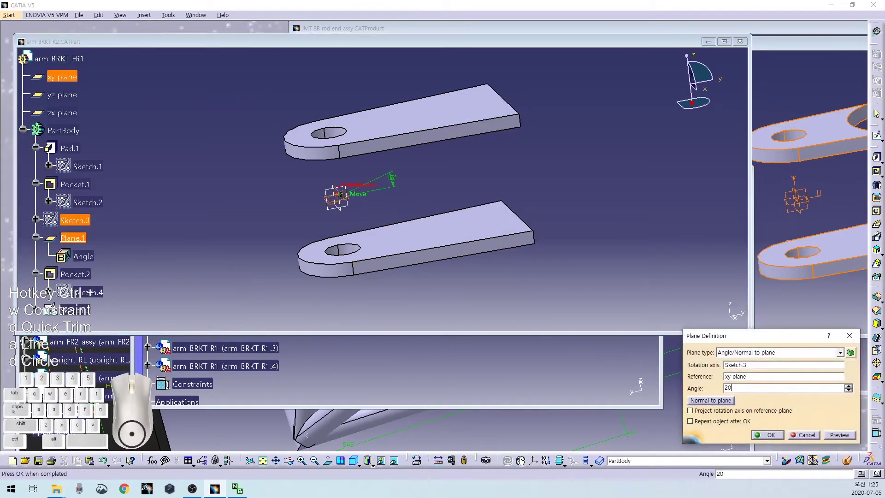
key("Return")
middle_click_drag(544, 189, 538, 238, "ctrl")
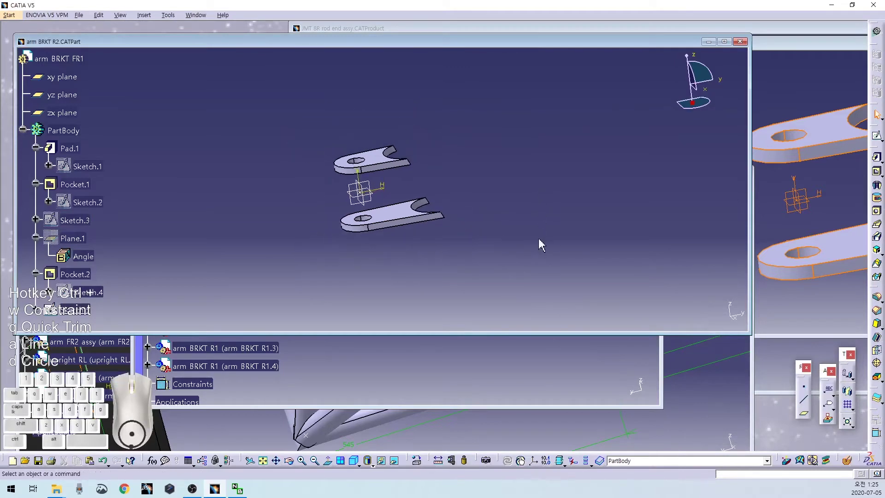
key("ctrl+s")
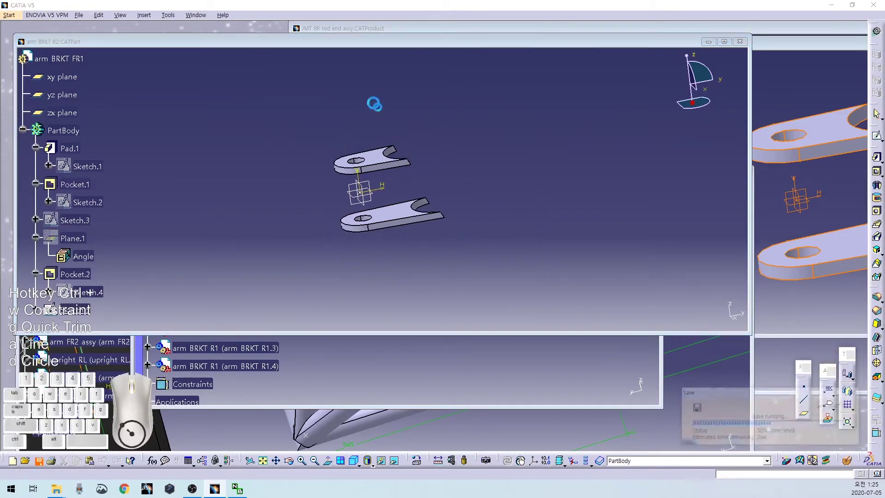
Change the part number from arm BRKT FR1 to arm BRKT R2, save the part, and return to Frame assy.
left_click_drag(281, 43, 705, 40)
left_click(479, 56)
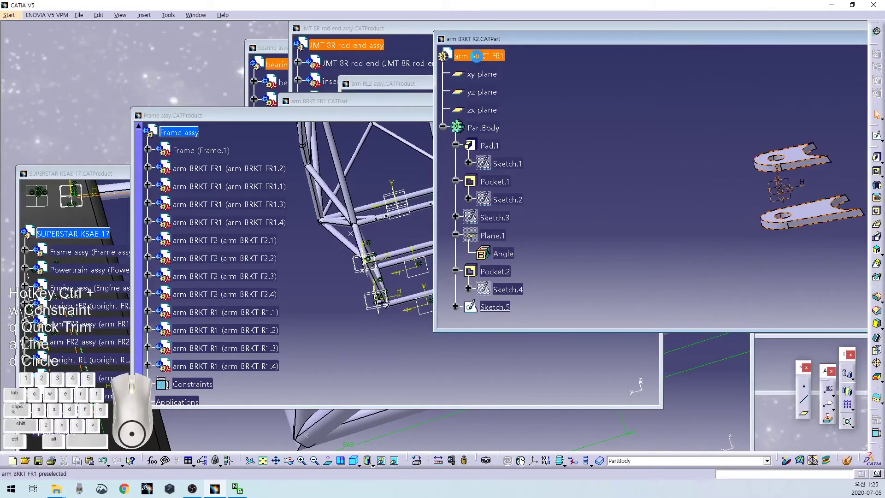
key("alt+Return")
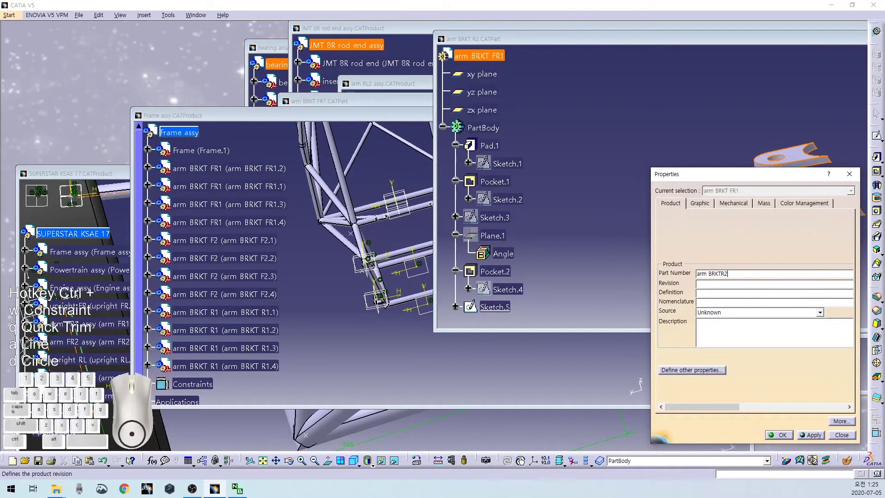
key("Return")
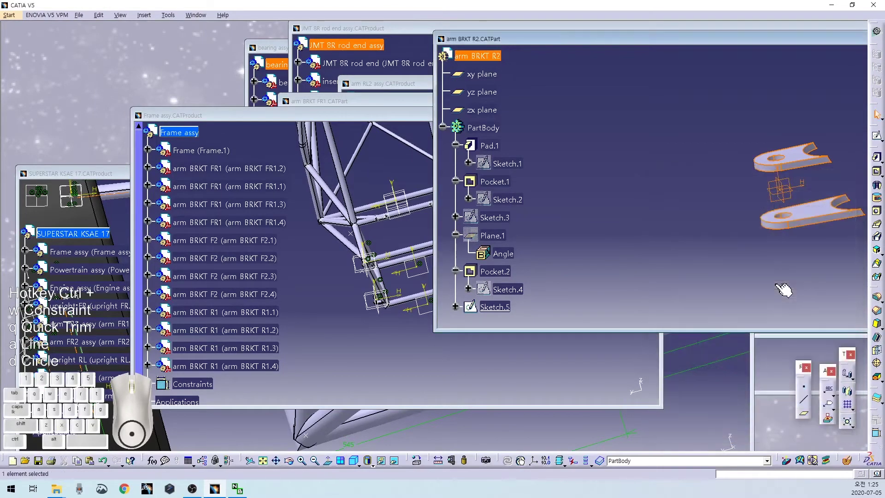
key("ctrl+s")
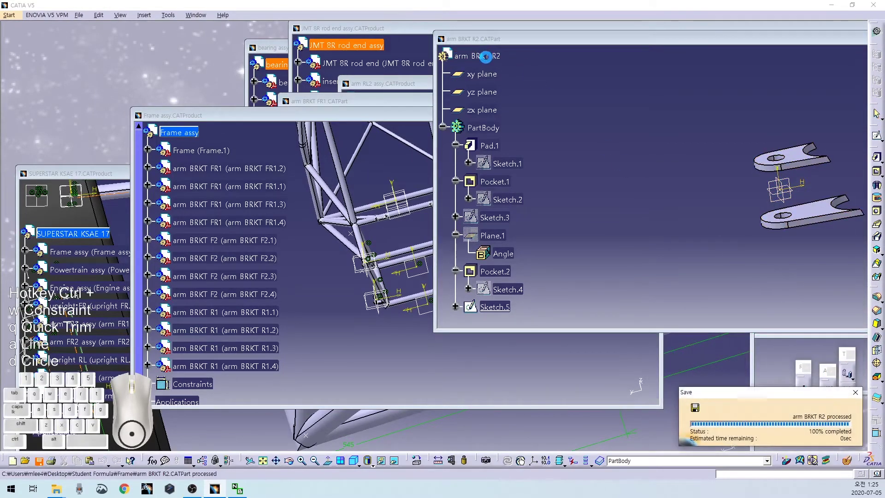
left_click(211, 116)
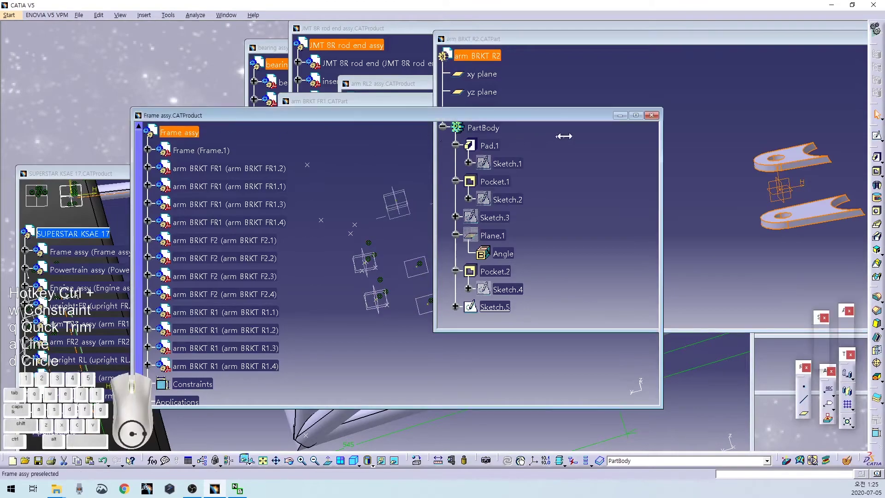
Add arm BRKT R2 to Frame assy and move it along the X axis to the open space in the rear frame section.
left_click(637, 115)
middle_click_drag(477, 220, 673, 281)
left_click(877, 308)
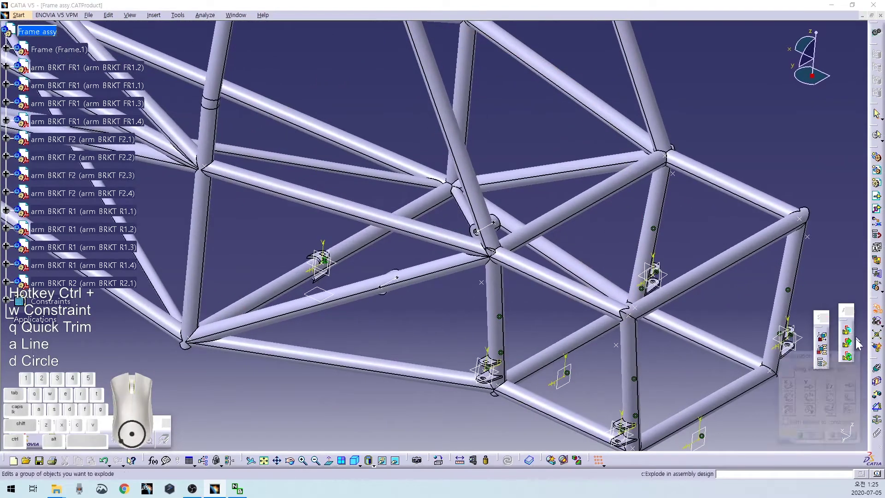
left_click(789, 385)
left_click_drag(323, 260, 545, 352)
left_click_drag(592, 381, 595, 382)
middle_click_drag(595, 382, 464, 210)
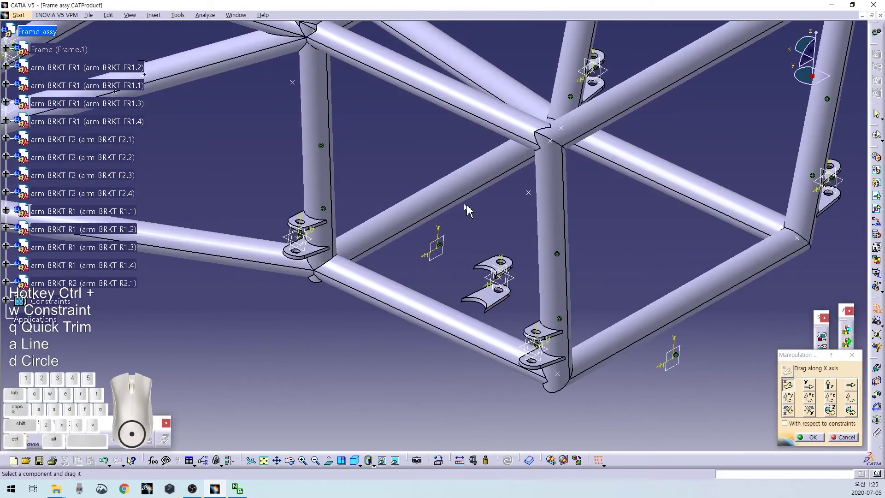
Rotate arm BRKT R2.1 about the rear upright tube's axis so it sits outside the frame.
left_click(832, 411)
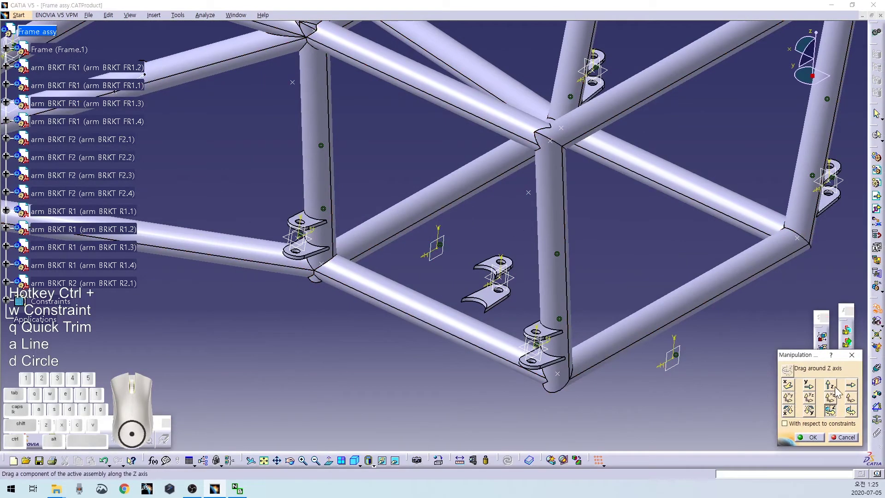
left_click(851, 409)
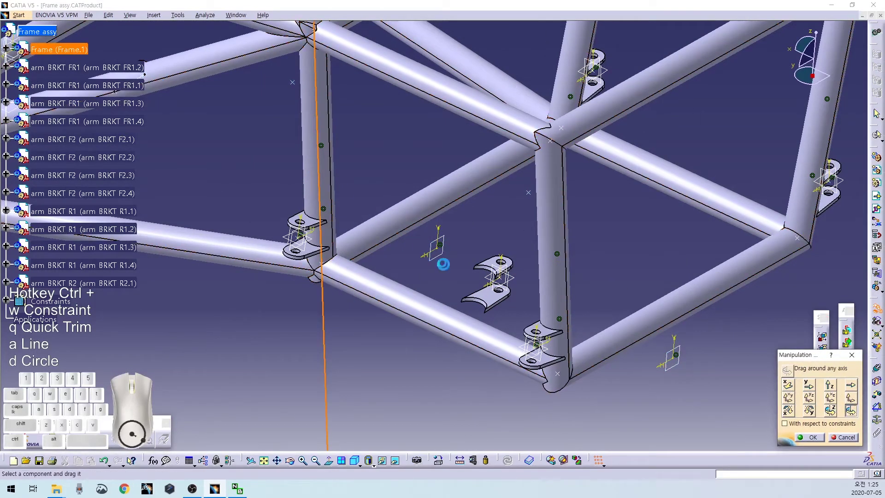
left_click_drag(493, 276, 244, 311)
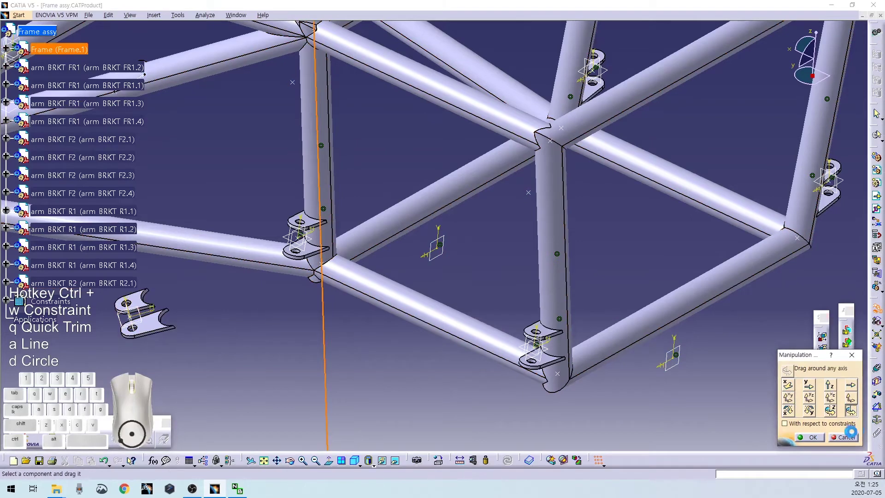
left_click(847, 436)
Make arm BRKT R2.1 coincident with the frame point beside the upright's upper end, and its yz plane coincident with the frame's plane, orientation Opposite.
middle_click_drag(414, 338, 397, 329)
middle_click_drag(501, 218, 539, 116)
left_click(537, 100)
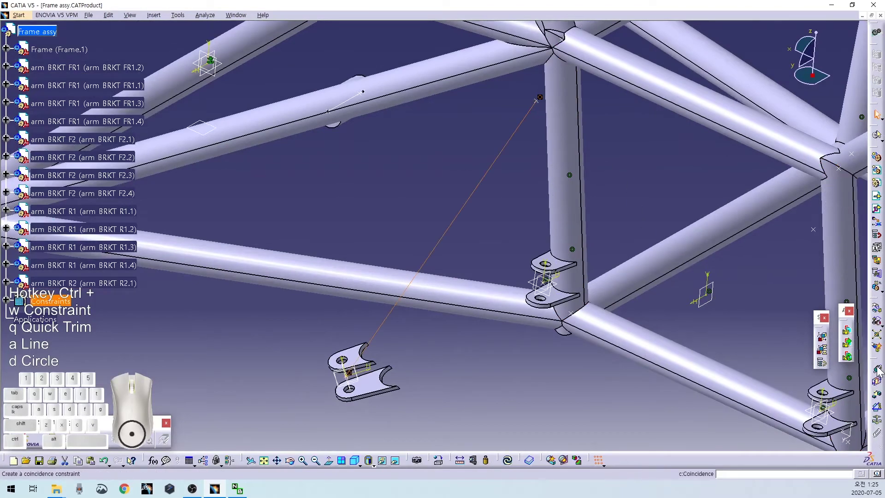
middle_click_drag(361, 393, 398, 376)
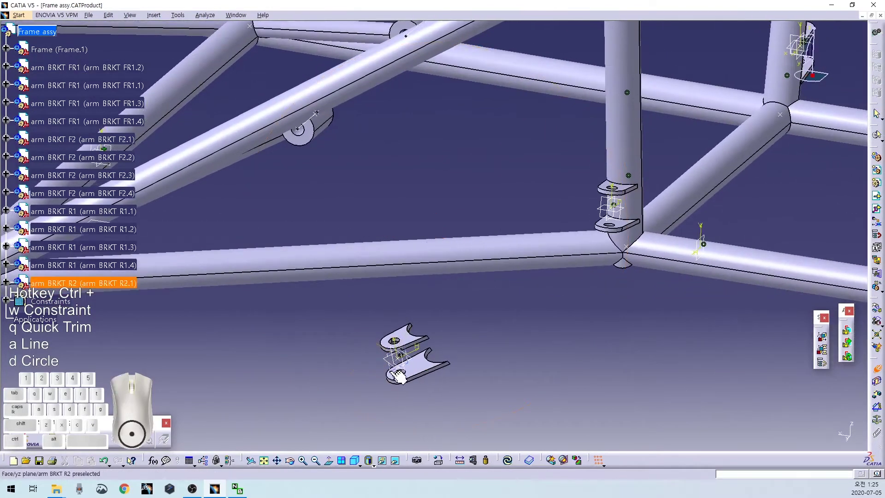
left_click(705, 264)
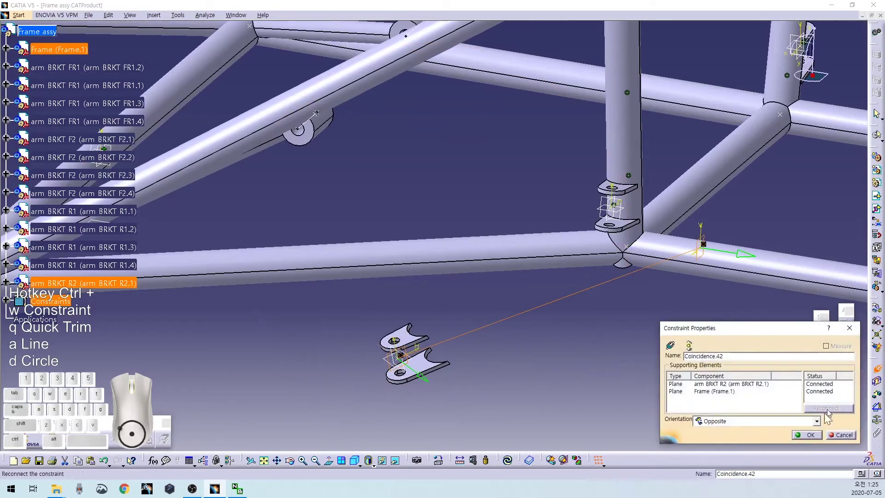
left_click(810, 435)
Make the curved end face axis of arm BRKT R2.1 coincident with the upright tube's axis, then update and save Frame assy.
middle_click_drag(632, 165, 613, 192)
left_click(611, 194)
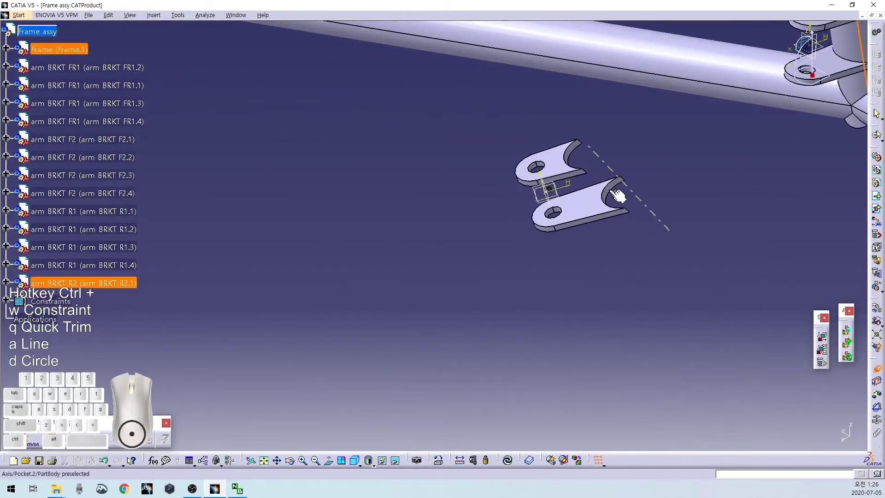
middle_click_drag(652, 299, 490, 344, "ctrl")
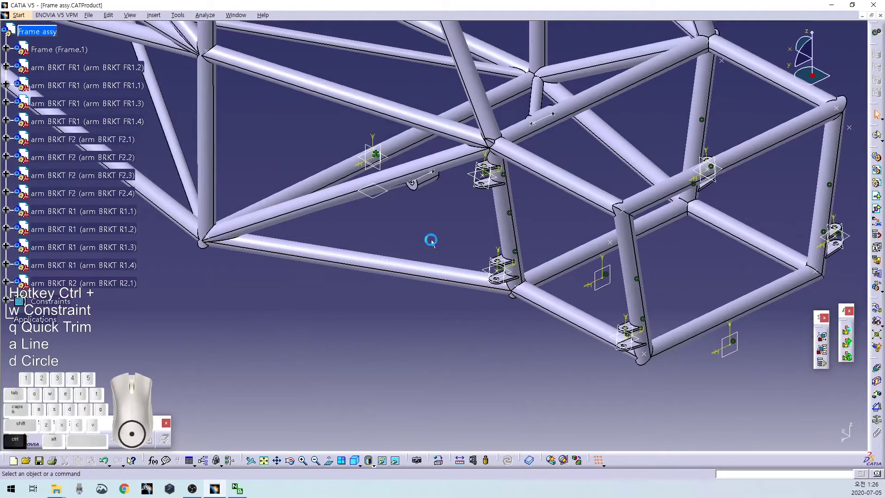
key("ctrl+s")
Inspect how the rear brackets sit on the frame in SUPERSTAR KSAE 17, and return to Frame assy.
left_click(872, 15)
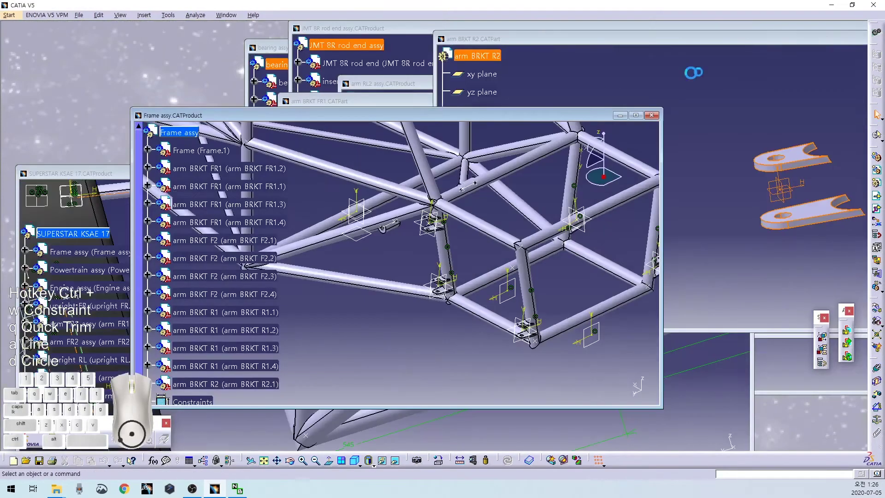
left_click_drag(258, 110, 277, 74)
left_click_drag(446, 82, 672, 59)
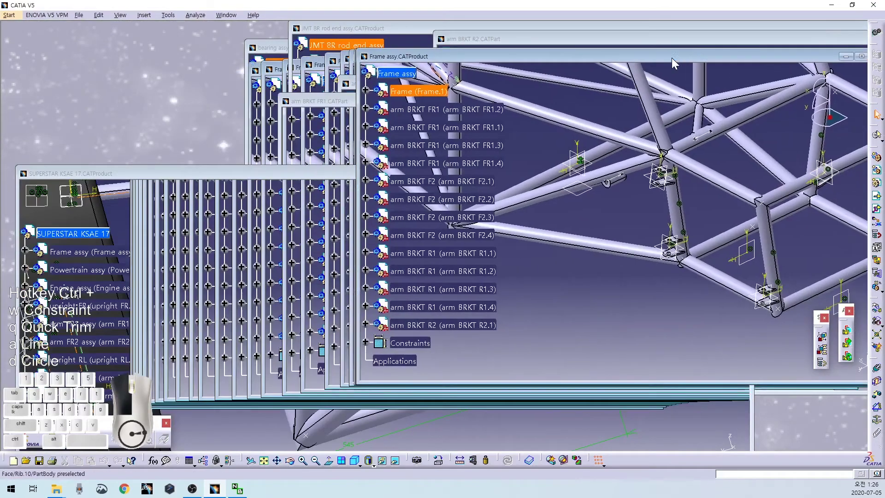
left_click(289, 168)
middle_click_drag(369, 227, 421, 373)
left_click(537, 162)
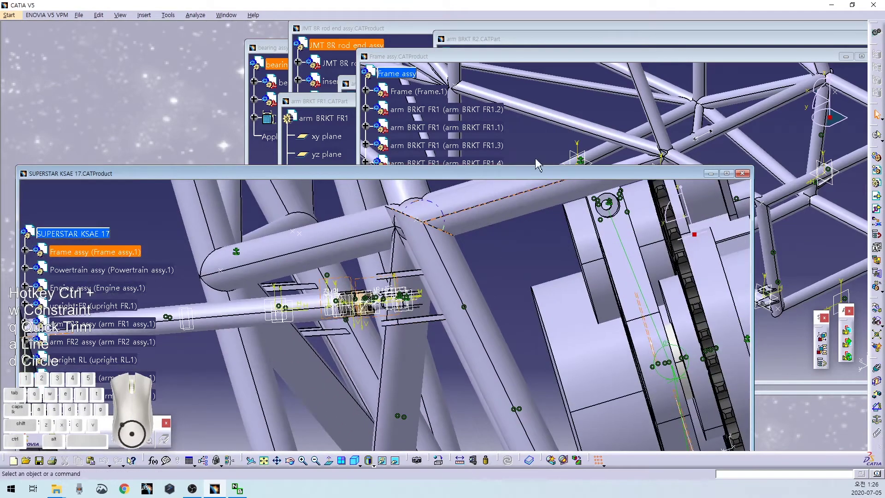
double_click(790, 60)
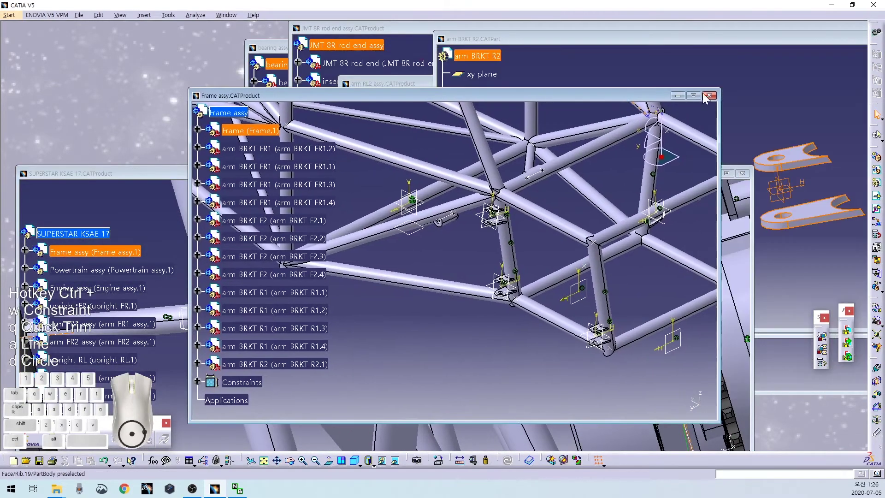
left_click(694, 96)
Check the angle in Plane.1's definition inside arm BRKT F2.
middle_click_drag(557, 231, 505, 312)
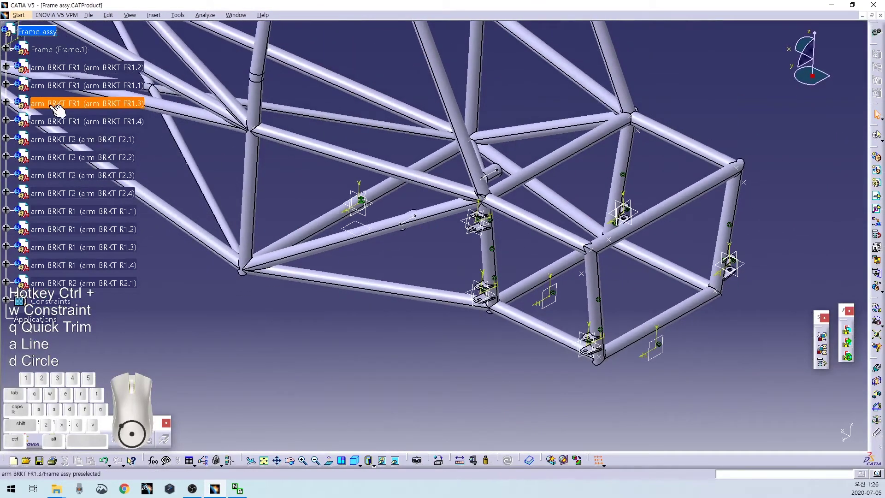
left_click(6, 139)
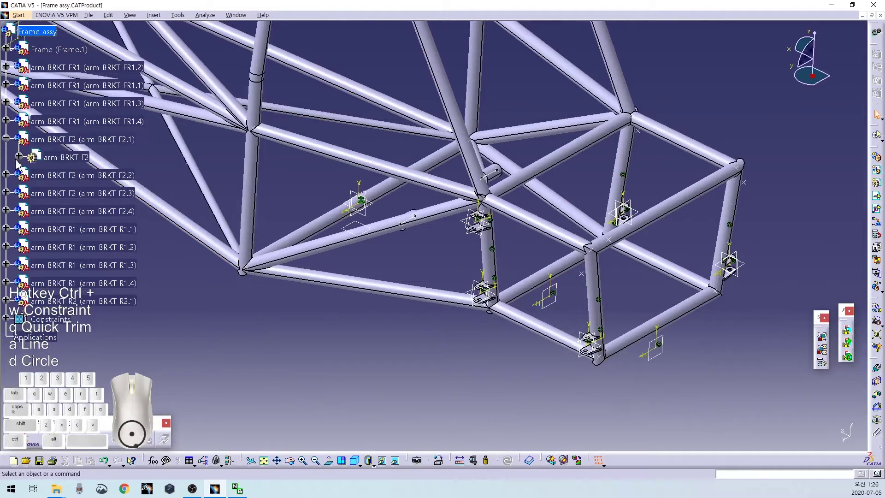
left_click(19, 156)
left_click(31, 228)
double_click(85, 302)
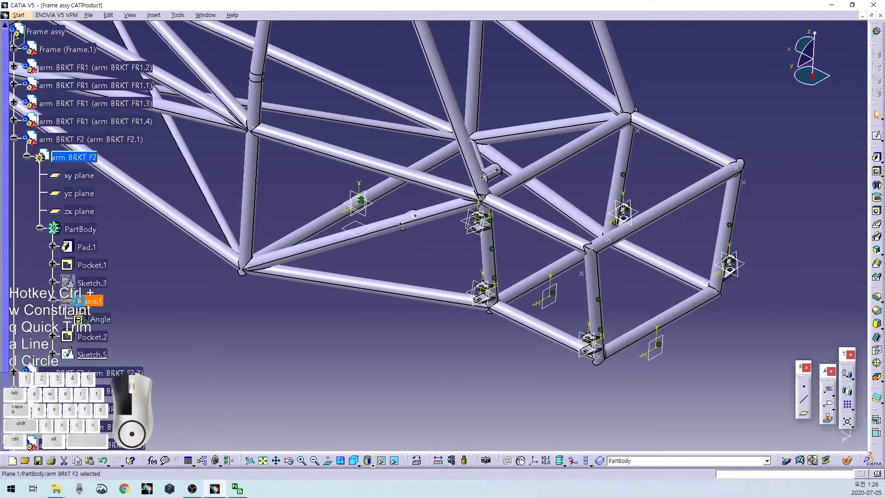
double_click(79, 301)
left_click(780, 434)
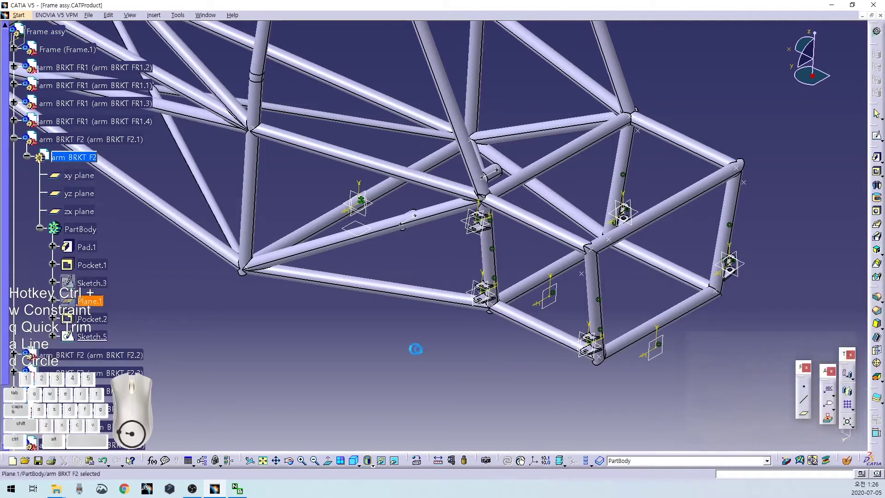
left_click(14, 140)
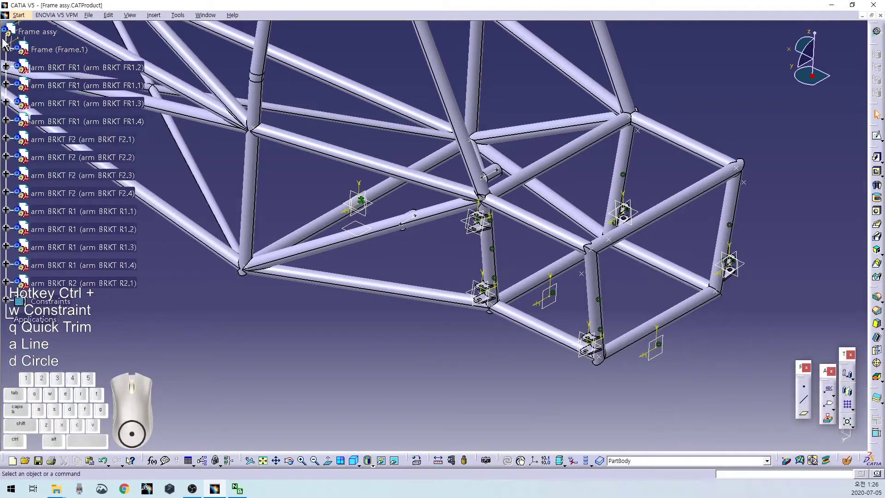
Set Plane.1's angle to 22 degrees in arm BRKT R2 and save the part.
left_click(871, 15)
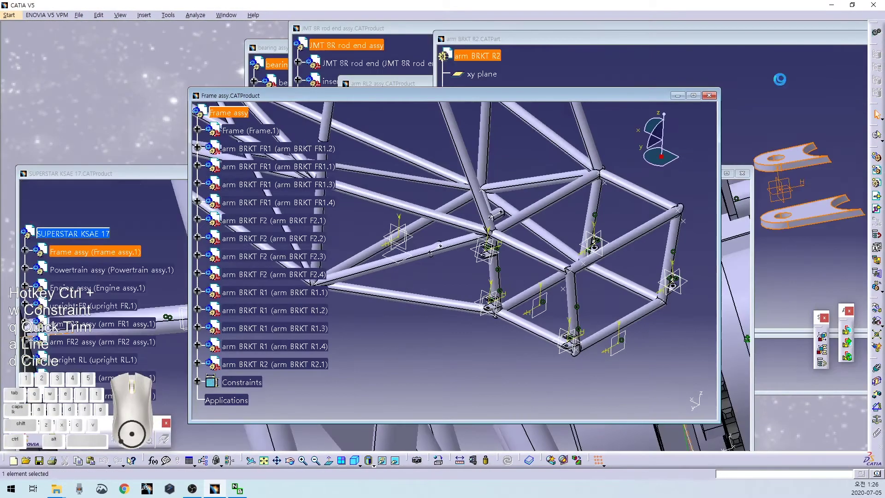
left_click(804, 121)
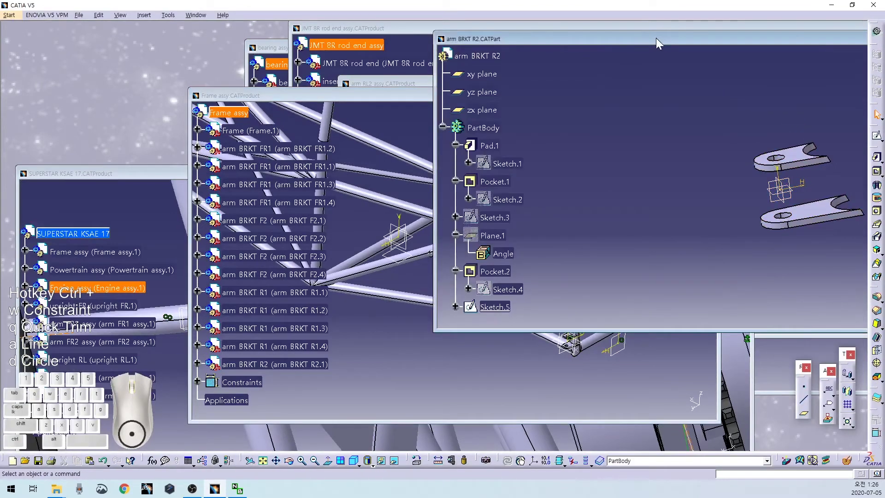
left_click_drag(656, 38, 535, 54)
double_click(372, 252)
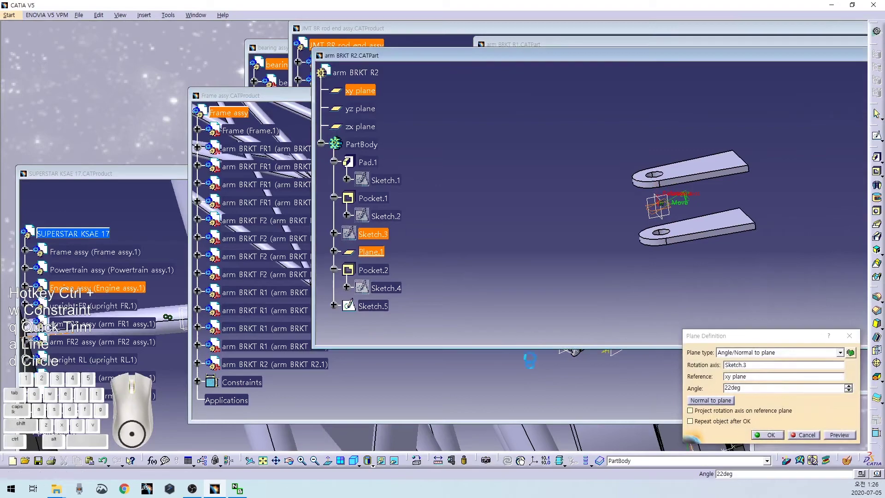
key("Return")
key("ctrl+s")
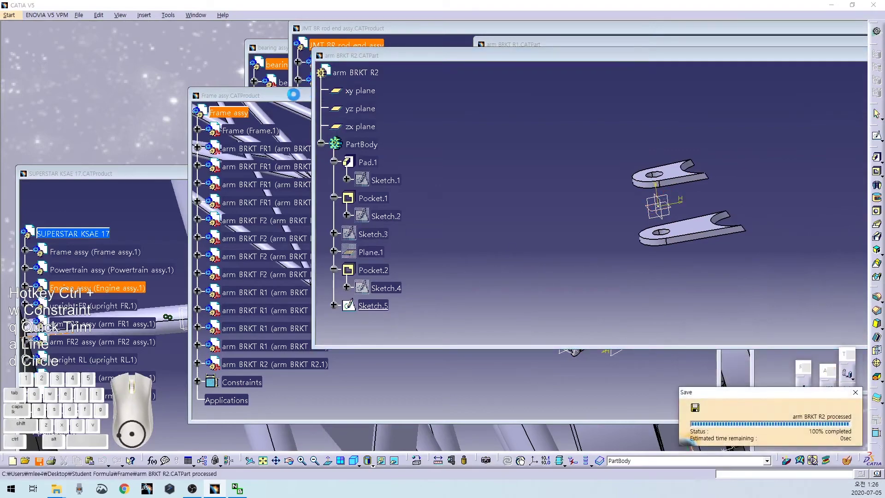
Return to Frame assy and update the assembly with the modified arm BRKT R2.
left_click(289, 95)
left_click(693, 96)
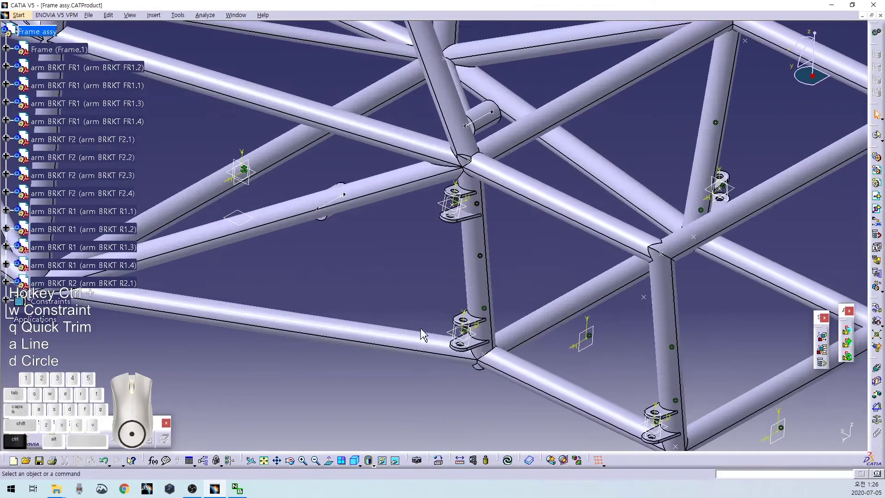
middle_click_drag(534, 261, 472, 241)
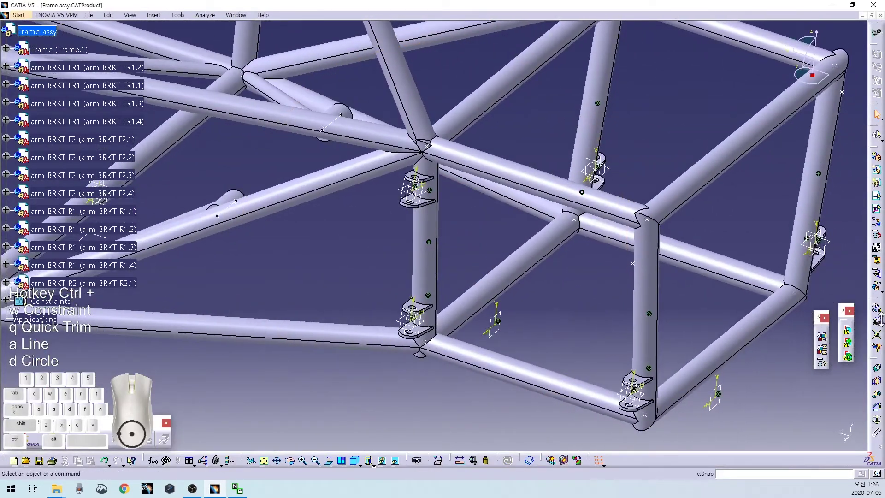
Paste copies of arm BRKT R2.1 into Frame assy and delete the surplus one, leaving four R2 brackets.
double_click(90, 284)
left_click(361, 295)
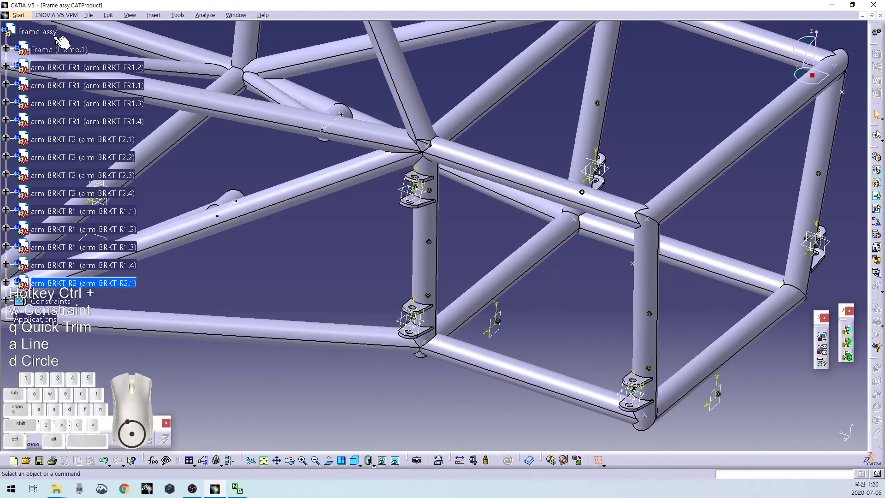
left_click(89, 285)
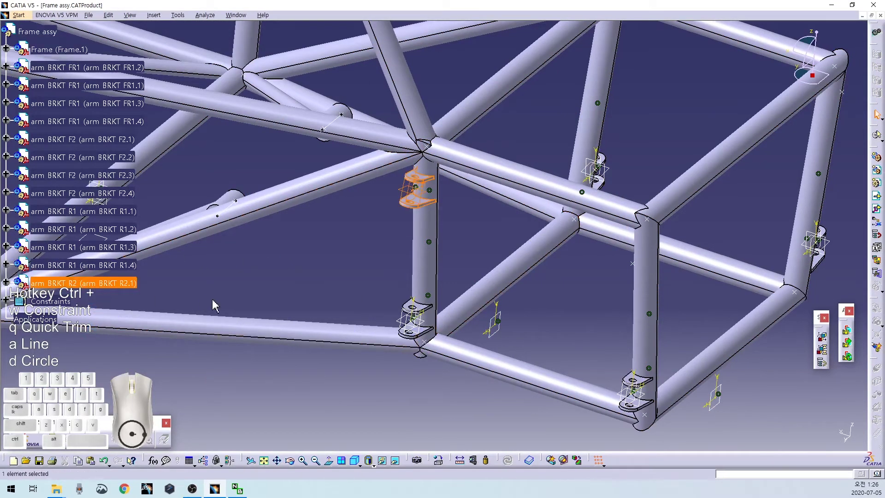
left_click(46, 32)
key("ctrl+v")
left_click(46, 33)
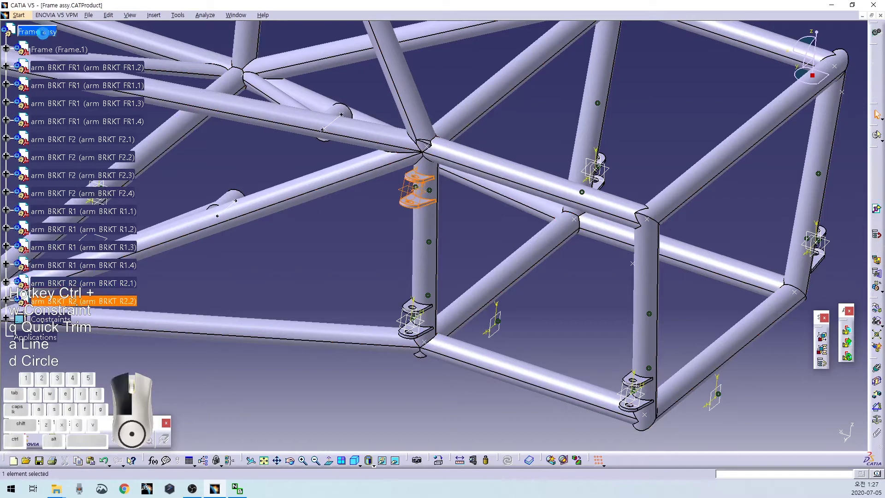
key("ctrl+v")
left_click(48, 36)
key("ctrl+v")
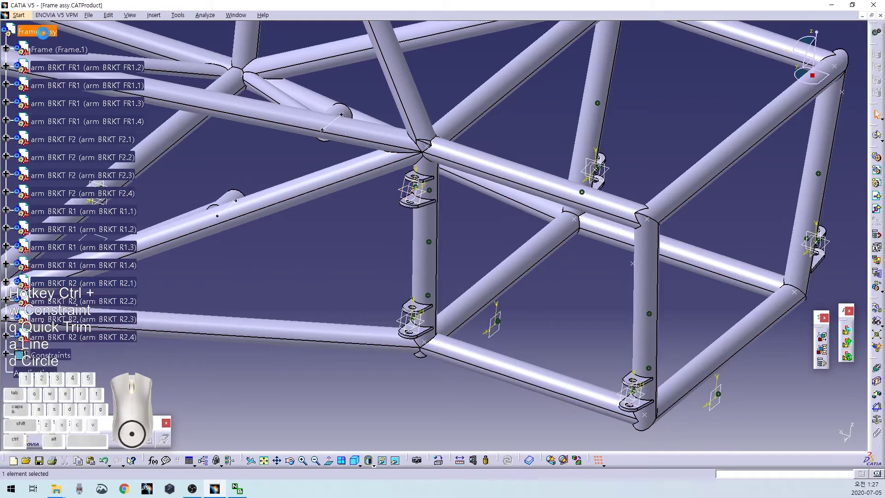
key("ctrl+v")
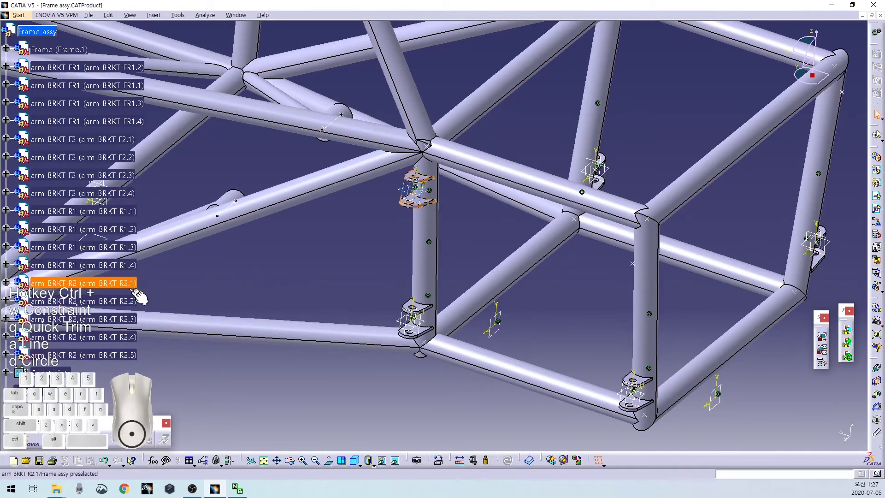
left_click(105, 355)
key("Delete")
Move the three copied R2 brackets along the X axis away from arm BRKT R2.1, spreading them through the rear frame.
middle_click_drag(408, 275, 323, 318)
left_click(878, 309)
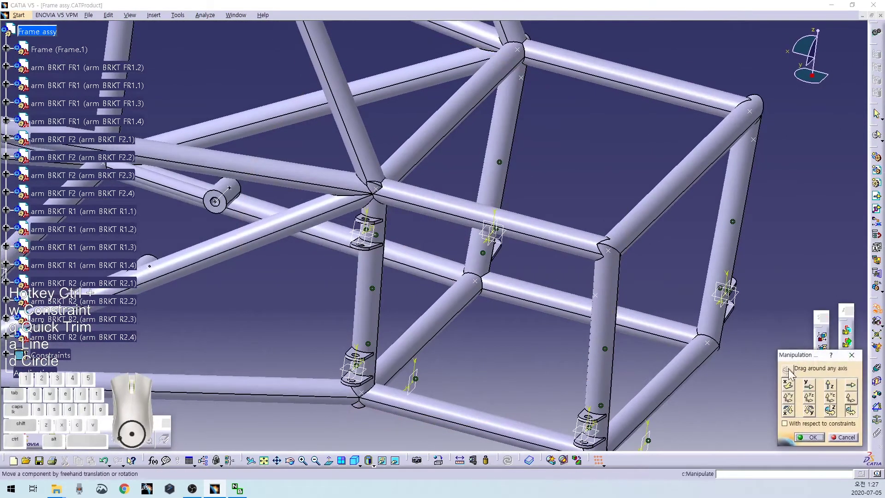
left_click_drag(373, 250, 605, 318)
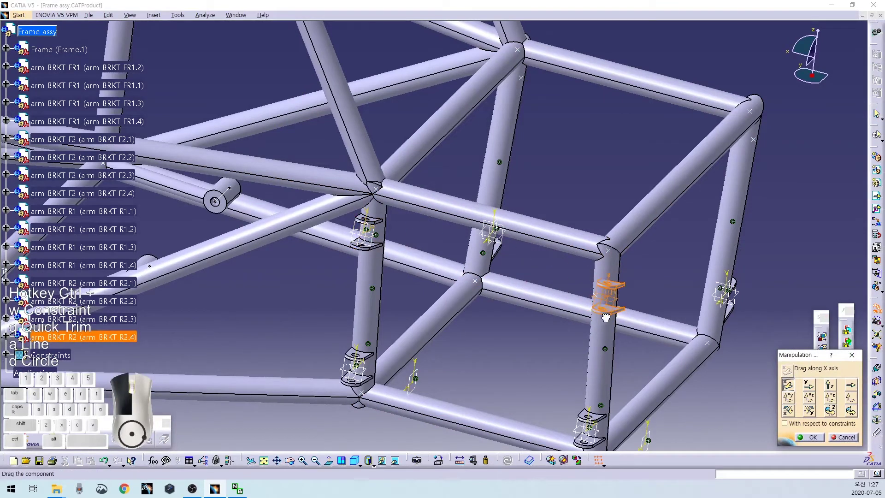
left_click_drag(380, 253, 384, 245)
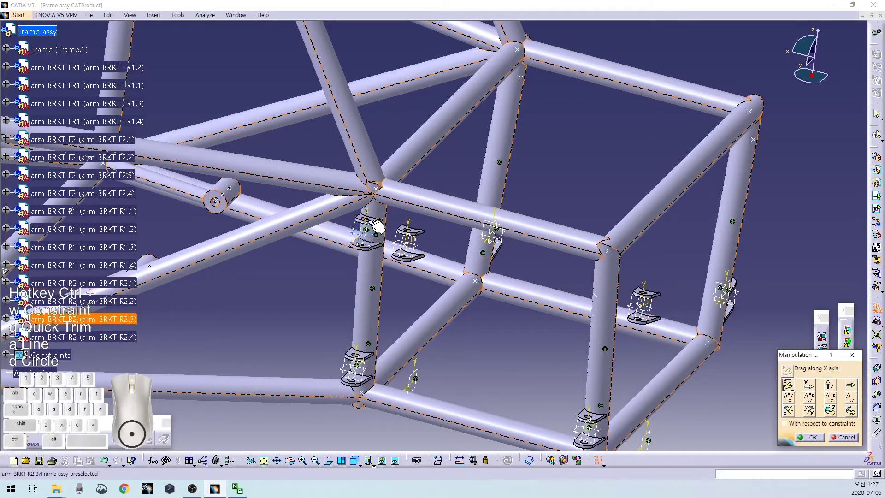
left_click_drag(377, 226, 427, 247)
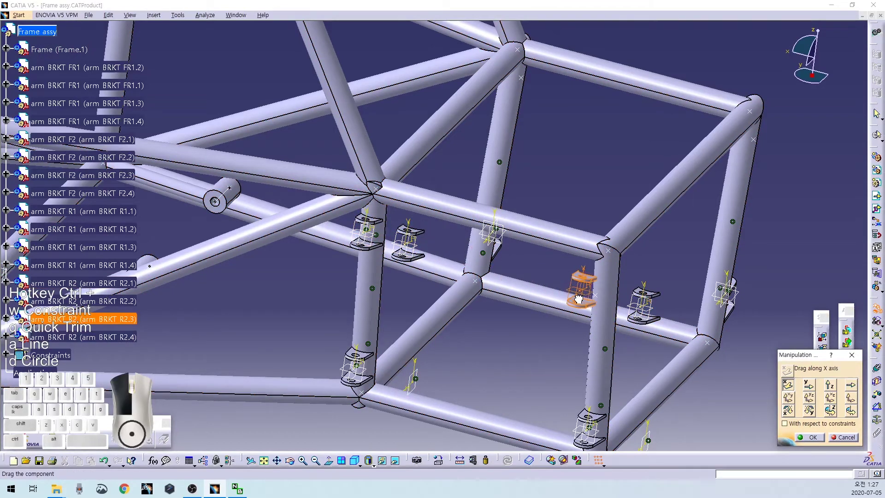
left_click(810, 437)
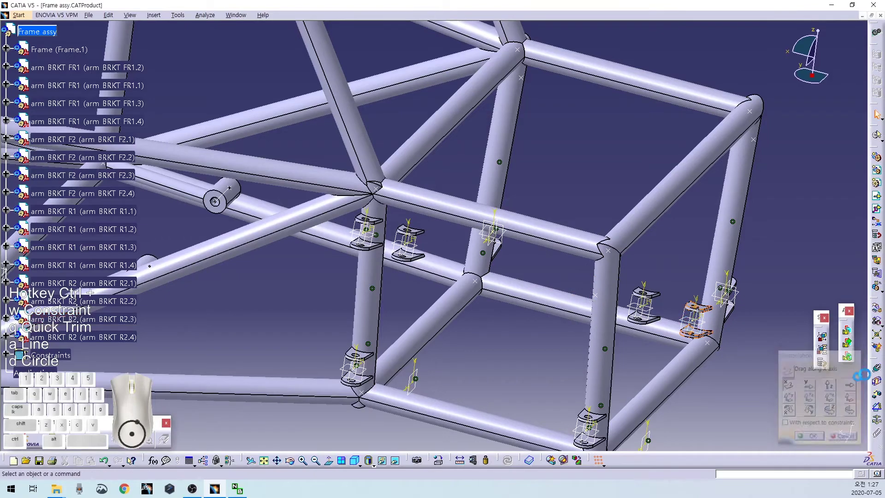
Make arm BRKT R2.2 coincident with the frame point beside the rear upright and align its plane with the frame plane using Opposite orientation.
middle_click_drag(477, 346, 470, 282)
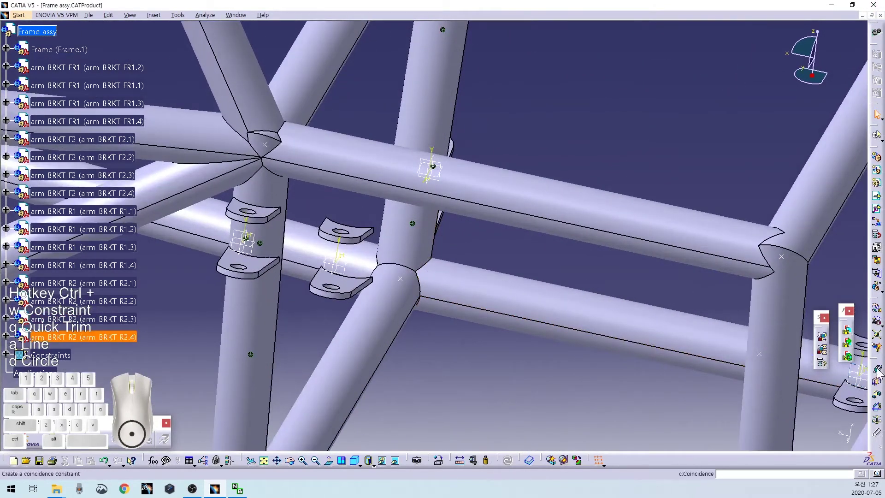
left_click(877, 369)
middle_click_drag(453, 345, 402, 295)
left_click(641, 254)
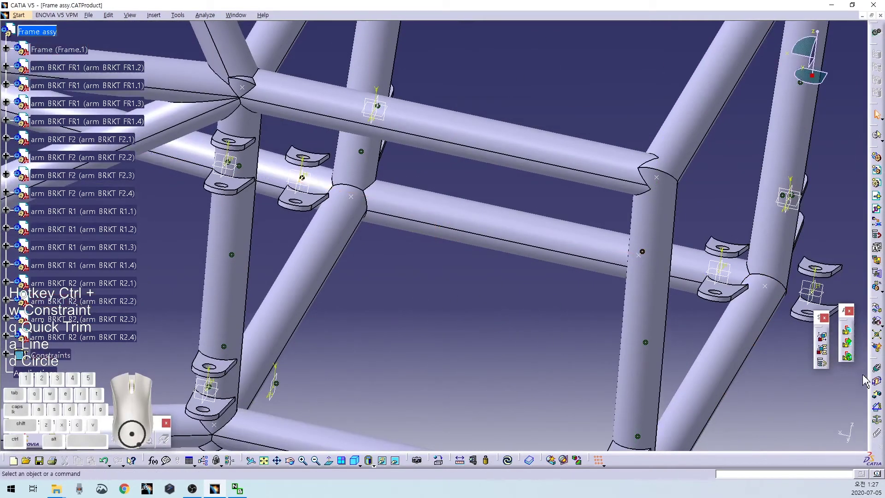
middle_click_drag(435, 303, 401, 246)
left_click(657, 416)
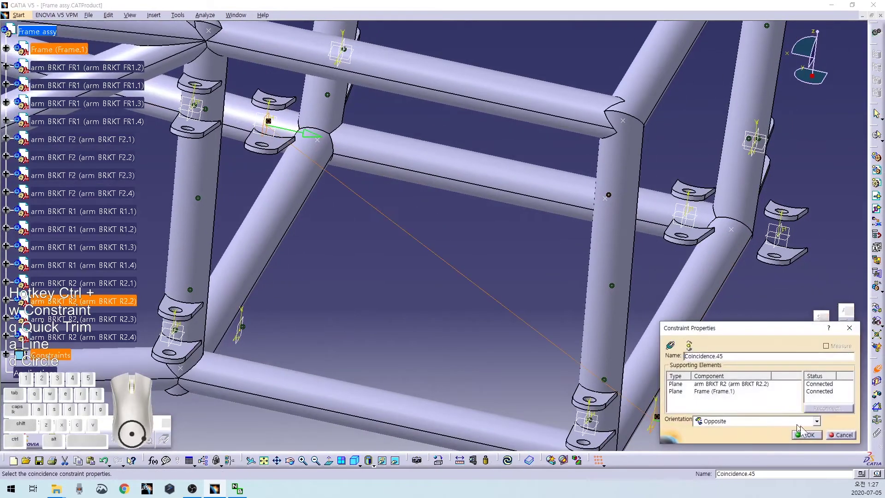
left_click(802, 431)
Make the concave seat of arm BRKT R2.2 coincident with the rear upright's tube axis and update the assembly.
left_click(880, 370)
middle_click_drag(556, 254, 480, 187)
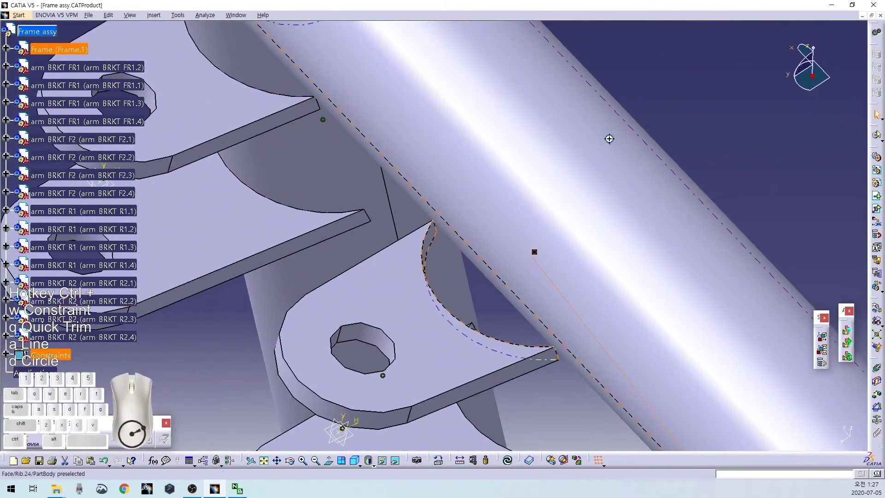
middle_click_drag(609, 138, 551, 282)
middle_click_drag(498, 203, 429, 171)
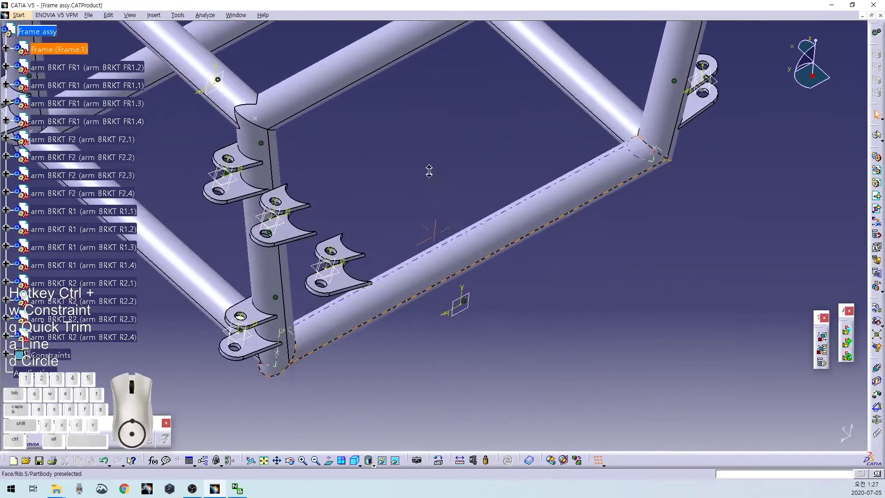
Rotate arm BRKT R2.3 and R2.4 around the axis of the opposite rear upright, swinging them to that side of the frame.
left_click(878, 313)
left_click(851, 409)
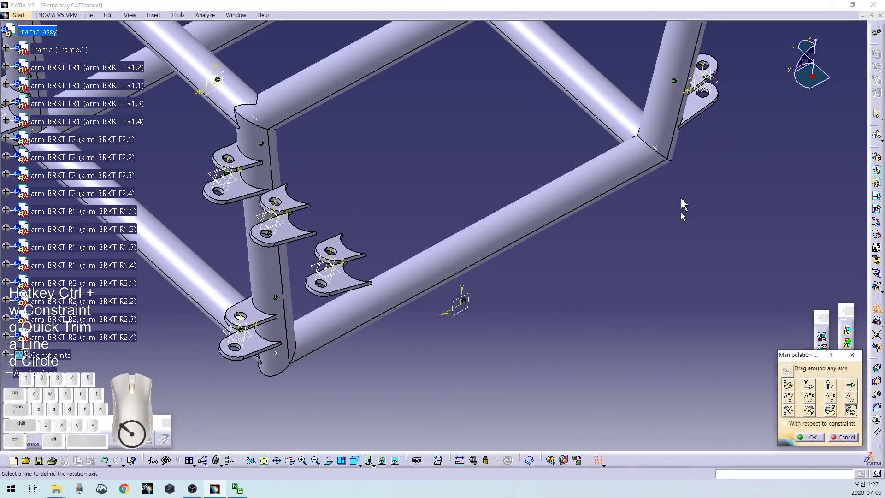
left_click(661, 129)
middle_click_drag(634, 198, 546, 405)
left_click_drag(397, 254, 451, 263)
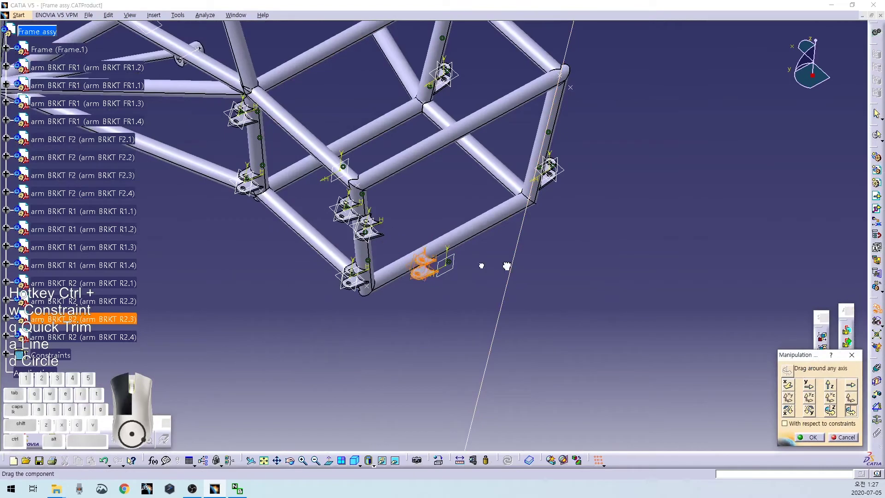
left_click_drag(597, 114, 594, 89)
left_click(366, 228)
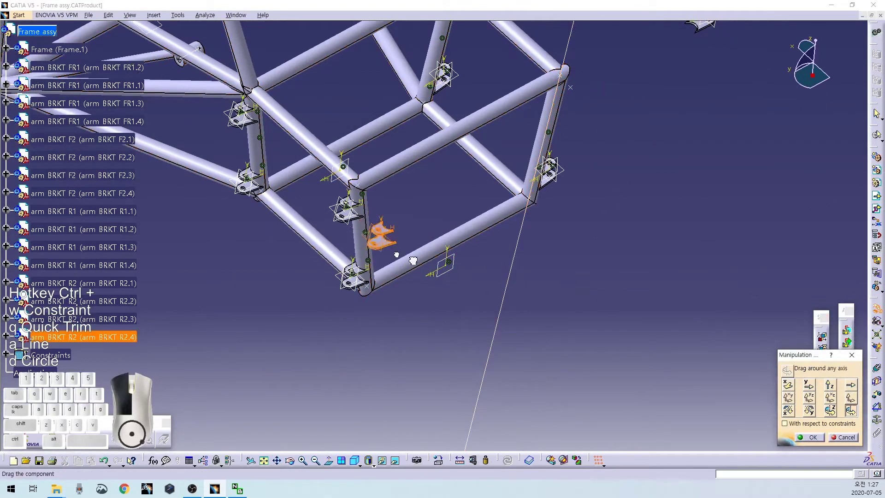
left_click_drag(629, 115, 615, 117)
left_click(816, 437)
Make arm BRKT R2.3 coincident with the upper frame point beside the forward upright and align their planes with Same orientation.
middle_click_drag(675, 227, 495, 322)
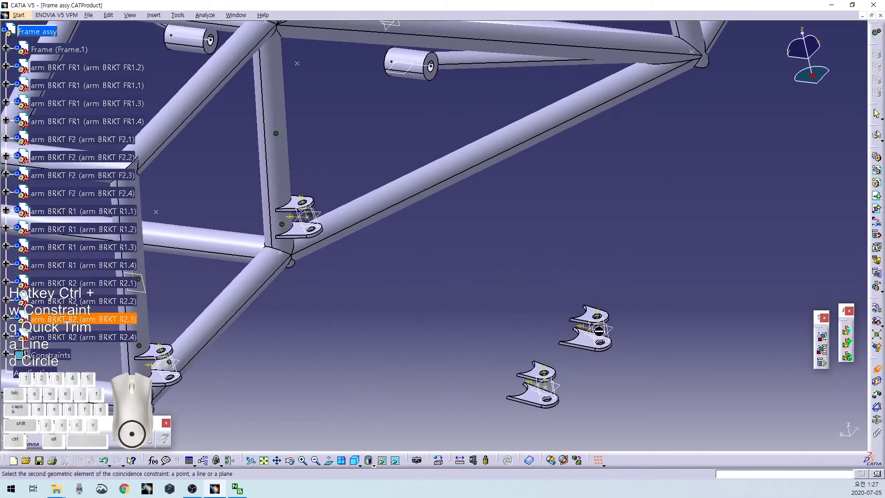
left_click(301, 61)
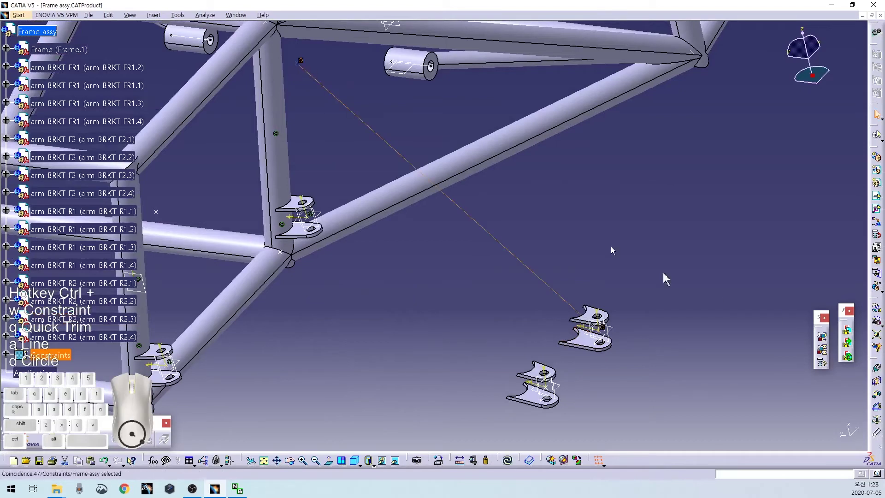
left_click(876, 368)
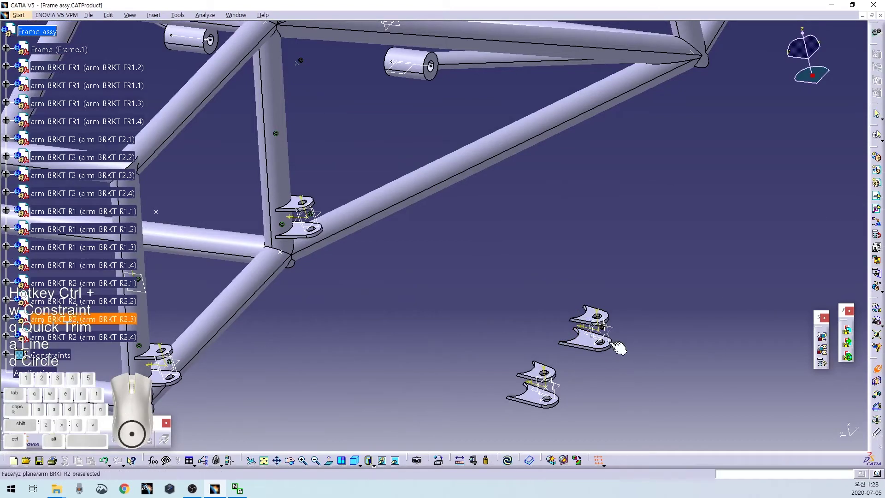
middle_click_drag(378, 309, 439, 310)
left_click(279, 278)
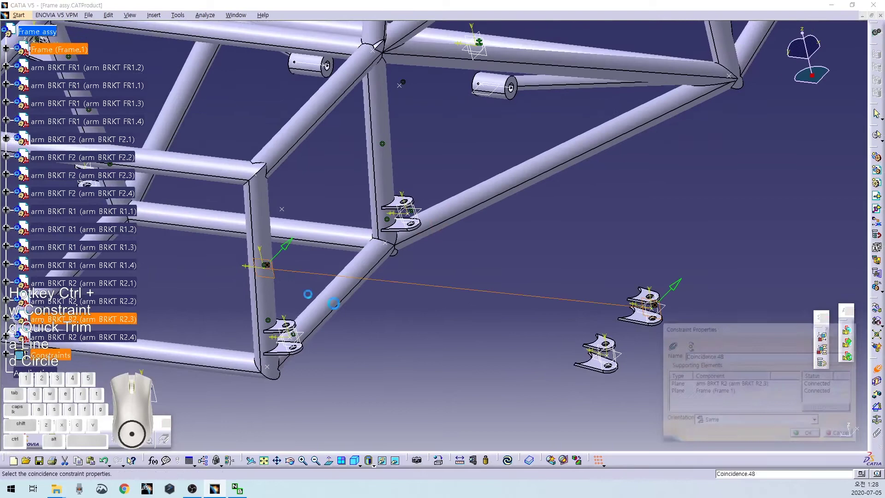
left_click(797, 438)
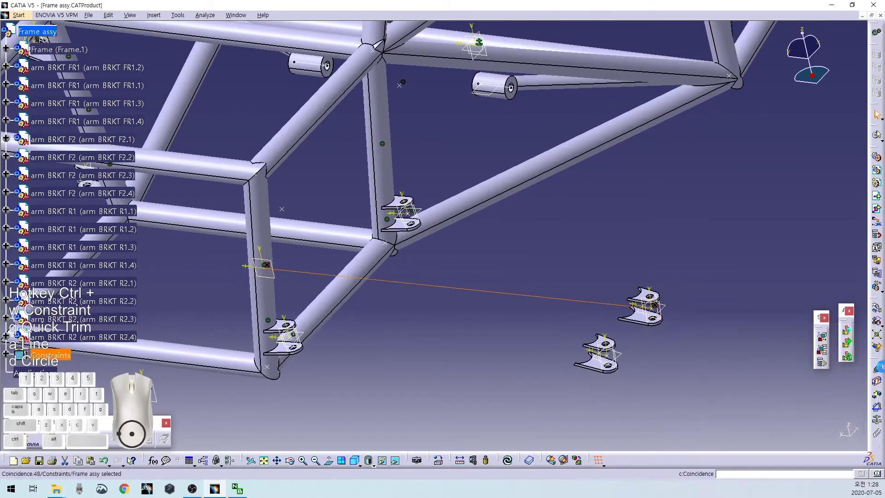
Make the concave seat of arm BRKT R2.3 coincident with the forward upright's tube axis and update the assembly.
left_click(367, 189)
scroll(641, 346, "up", 8)
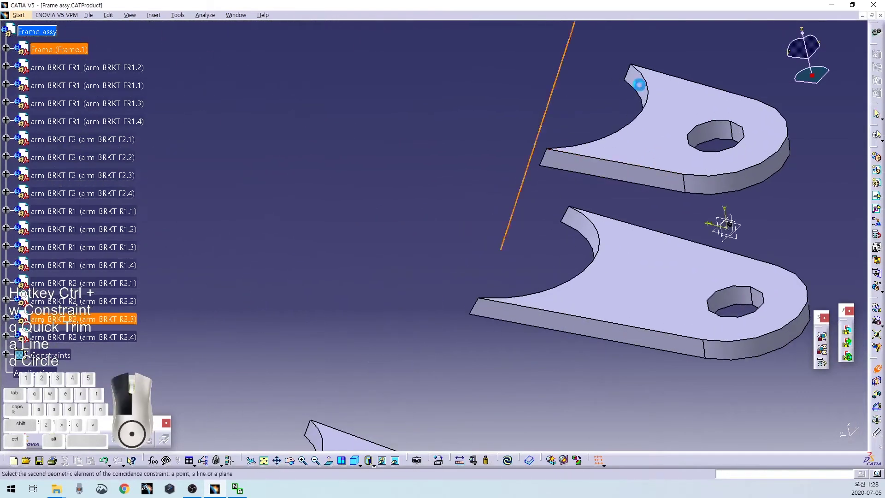
left_click(639, 85)
scroll(370, 317, "down", 8)
key("ctrl+u")
Make arm BRKT R2.4 coincident with the upper frame point beside the rearmost upright and align their planes with Same orientation.
middle_click_drag(434, 334, 500, 331)
left_click(501, 331)
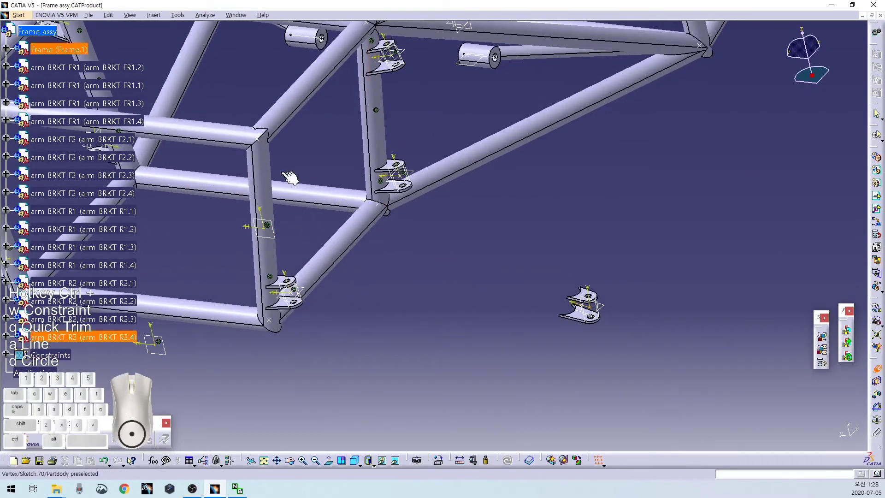
left_click(282, 172)
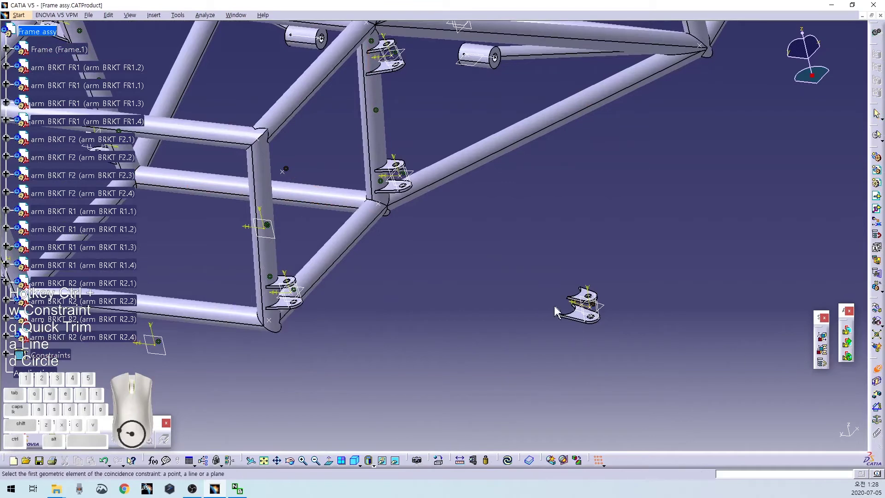
left_click(599, 319)
left_click(161, 346)
left_click(807, 439)
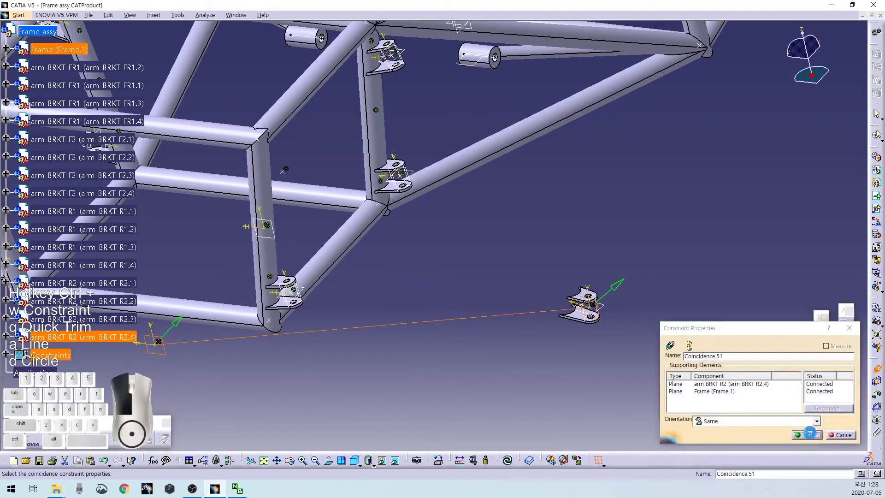
Make the concave seat of arm BRKT R2.4 coincident with the rearmost upright's tube axis, then save the updated Frame assy.
left_click(875, 369)
left_click(264, 257)
middle_click_drag(510, 346, 310, 209)
left_click(261, 211)
middle_click_drag(401, 170, 429, 328)
key("ctrl+u")
middle_click_drag(351, 321, 620, 358)
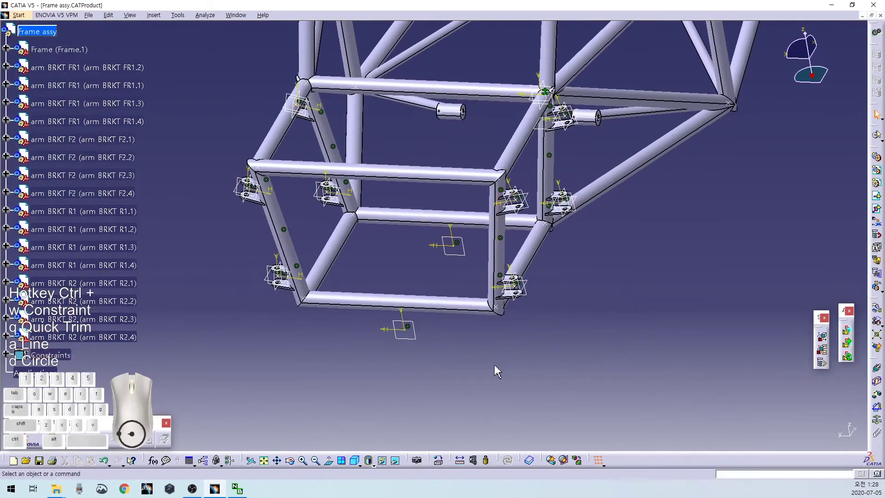
key("ctrl+s")
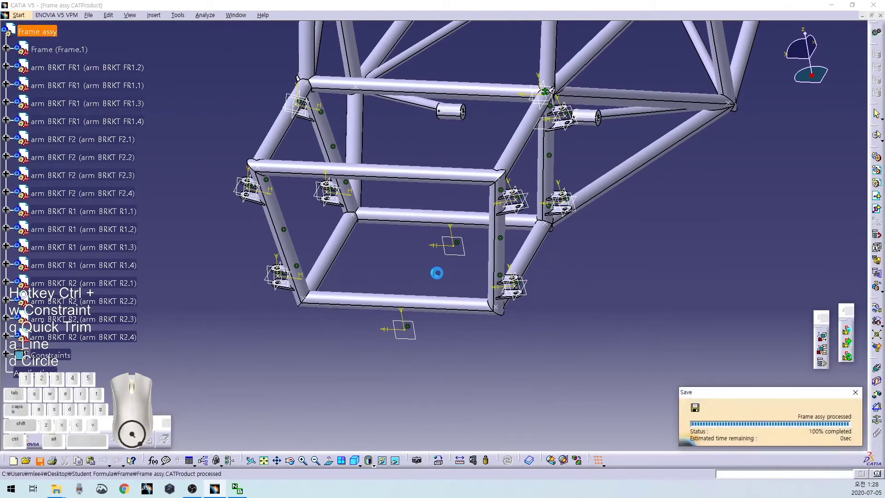
Open ball 8 SPC.CATPart from the file folder beside Frame assy and copy the part into Frame assy.
middle_click_drag(397, 253, 517, 318)
middle_click_drag(517, 318, 502, 225)
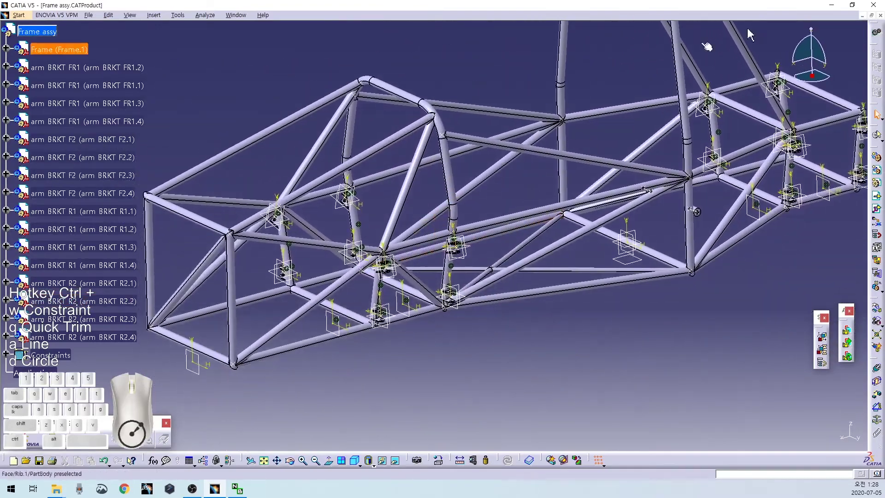
left_click(870, 16)
left_click(56, 489)
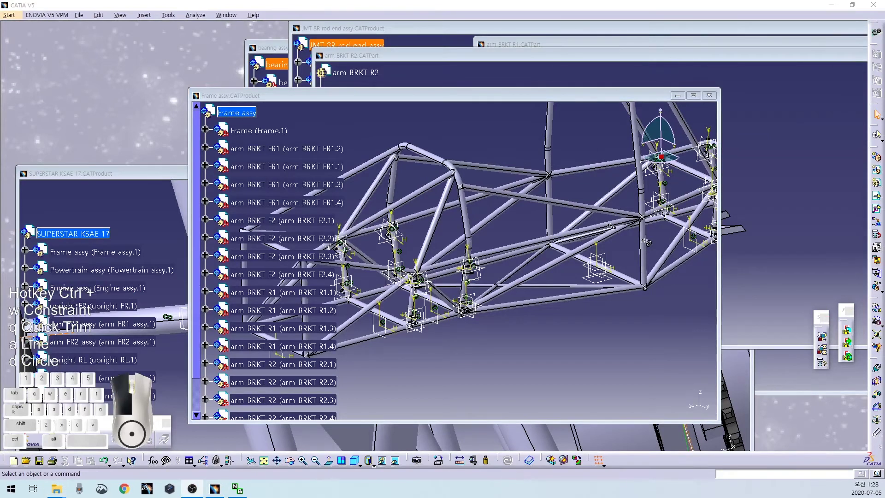
left_click_drag(202, 76, 182, 65)
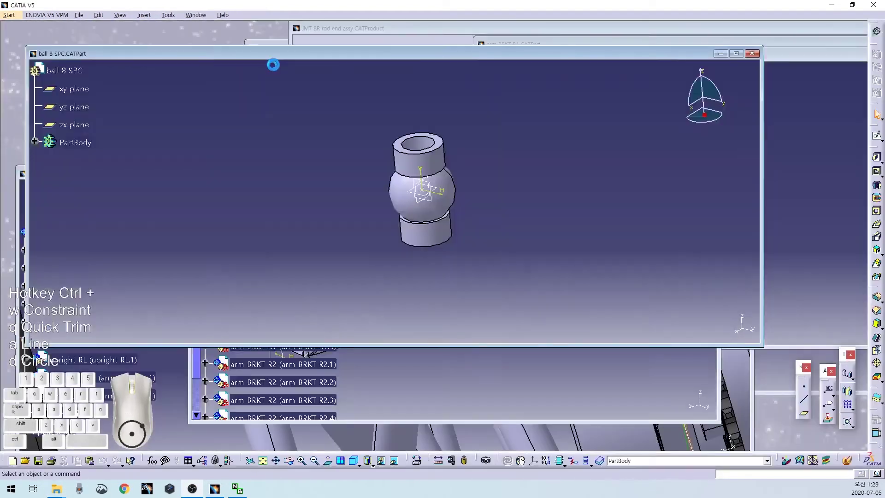
left_click_drag(273, 60, 646, 76)
left_click_drag(690, 46, 684, 50)
left_click_drag(271, 114, 237, 113)
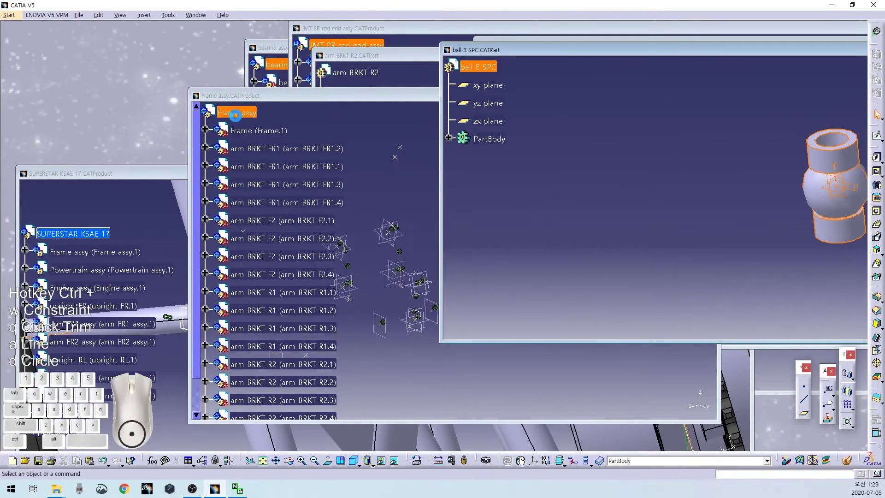
double_click(690, 98)
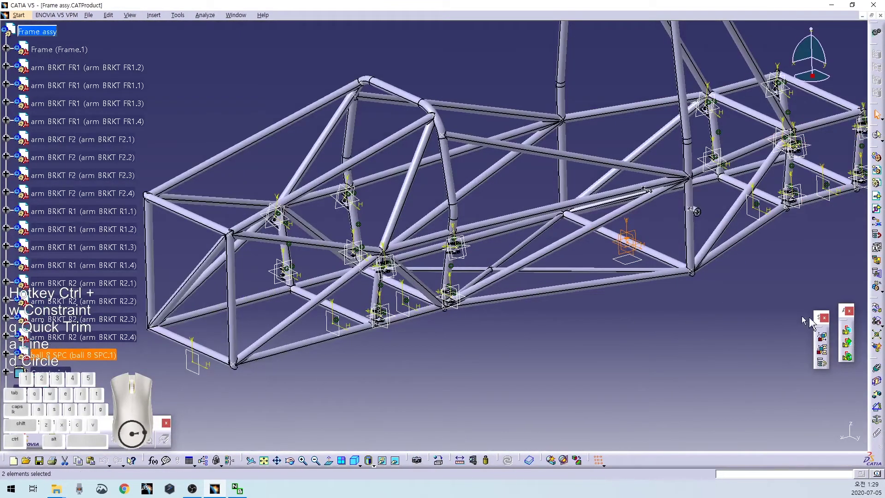
Move ball 8 SPC.1 along the X and Y axes to a clear spot outside the frame.
left_click(876, 310)
left_click(789, 387)
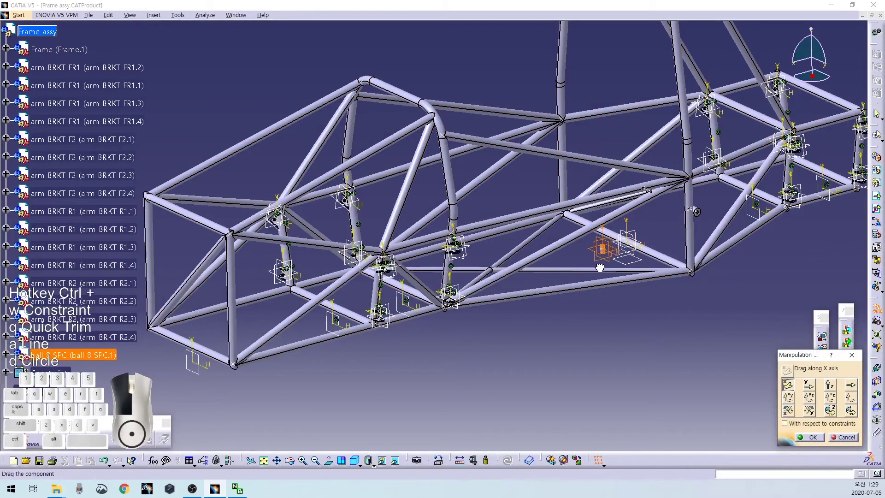
left_click_drag(595, 270, 685, 319)
left_click(809, 390)
left_click(835, 439)
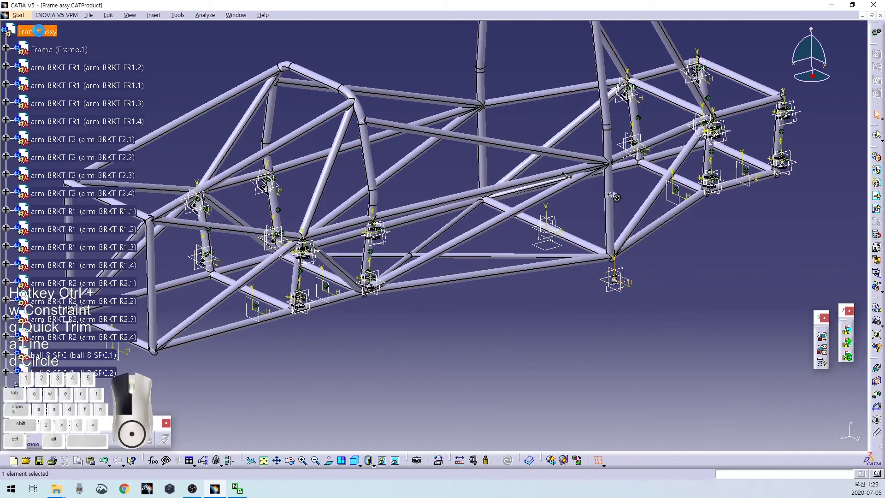
Paste copies of ball 8 SPC.1 into Frame assy until there are sixteen, moving the ENOVIA V5 VPM Navigator toolbar off the tree.
left_click(41, 33, "ctrl")
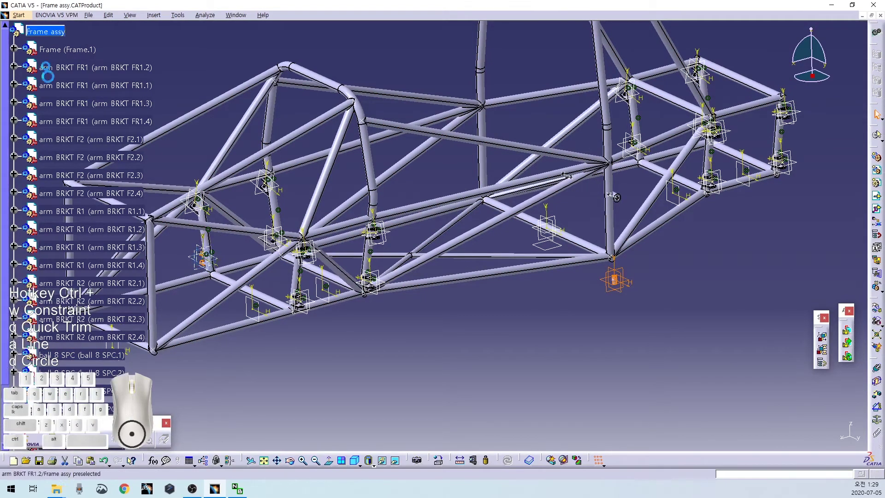
left_click_drag(251, 403, 334, 409)
scroll(169, 374, "down", 2)
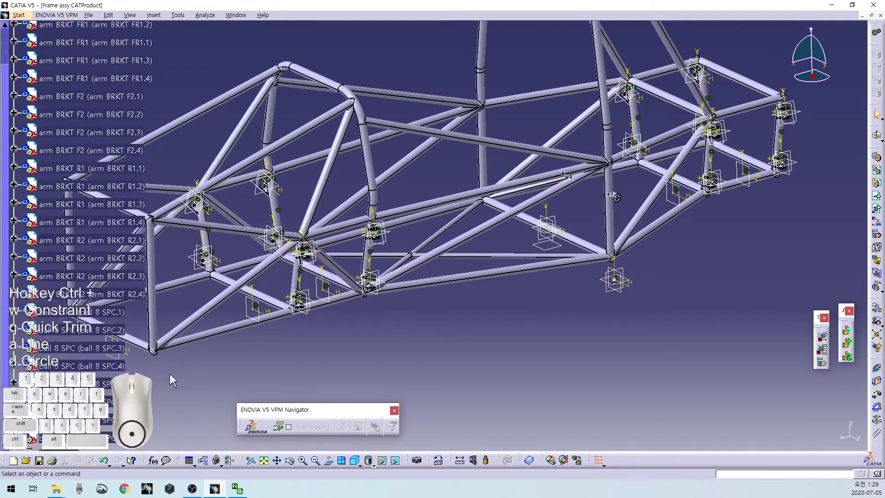
scroll(69, 128, "up", 5)
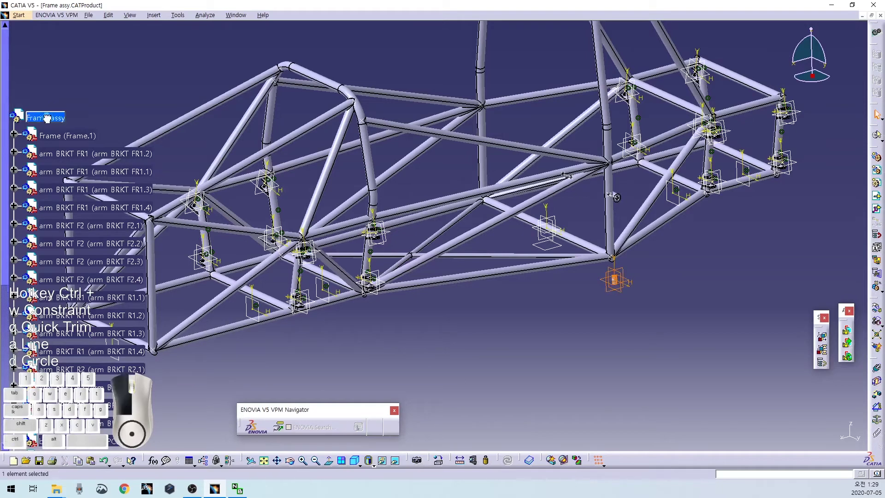
left_click(113, 125)
scroll(113, 125, "down", 6)
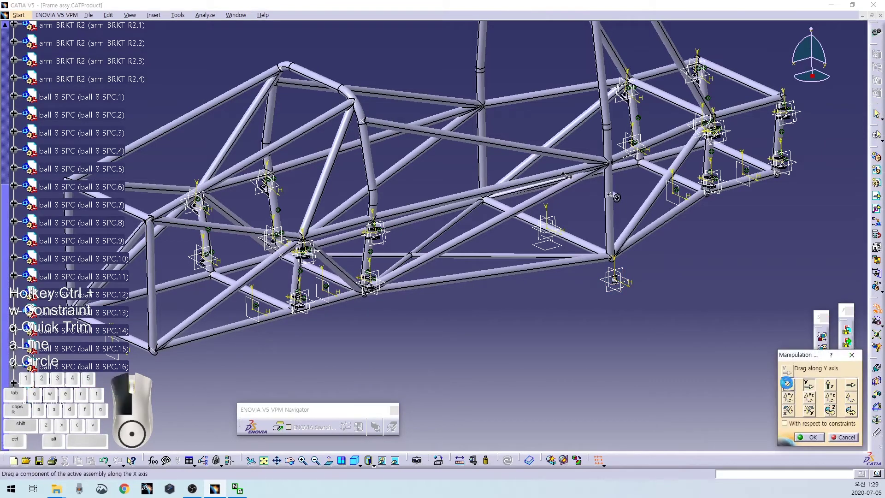
Move eight ball 8 SPC copies along the X axis, spacing four beside the rear of the frame and four beside the front.
left_click_drag(617, 282, 776, 237)
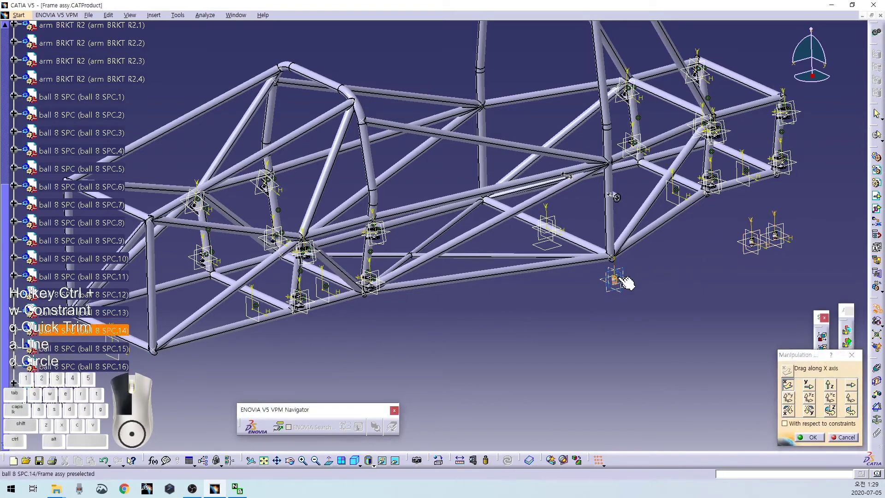
left_click_drag(731, 249, 704, 257)
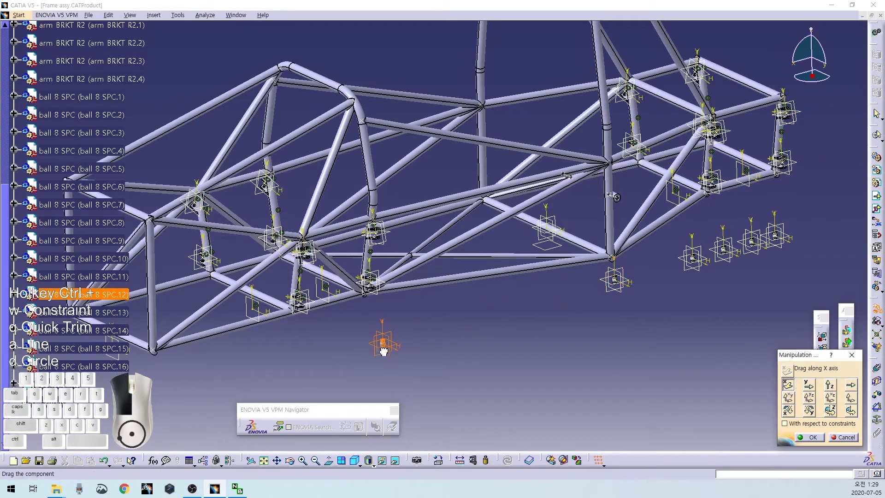
left_click_drag(384, 351, 383, 350)
left_click_drag(616, 280, 534, 312)
left_click_drag(359, 359, 360, 358)
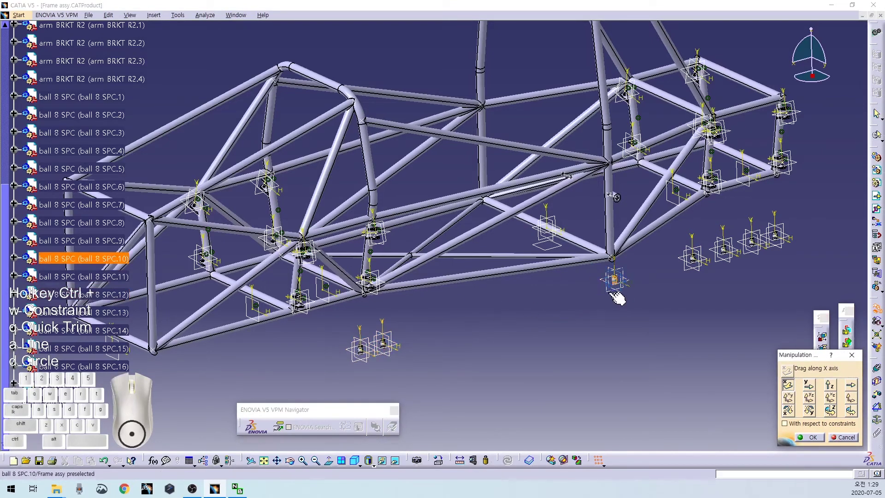
left_click_drag(420, 342, 399, 349)
left_click_drag(614, 286, 481, 327)
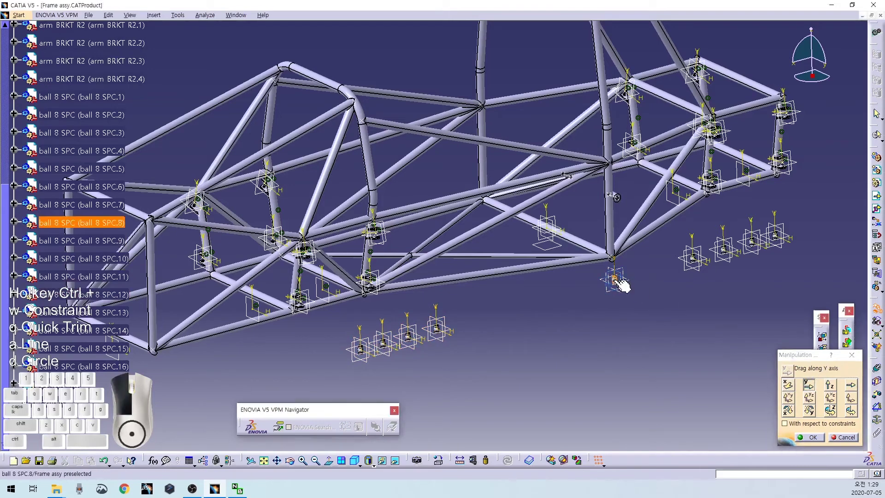
Move the remaining eight ball 8 SPC copies along the Y axis to the opposite side of the frame.
left_click_drag(446, 170, 446, 171)
left_click_drag(615, 285, 522, 226)
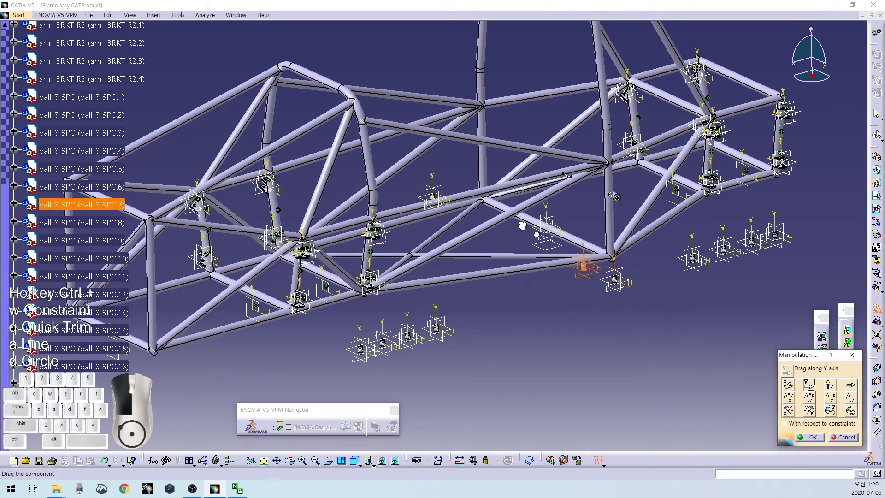
left_click_drag(428, 171, 400, 172)
middle_click_drag(478, 251, 573, 310)
left_click_drag(589, 294, 407, 208)
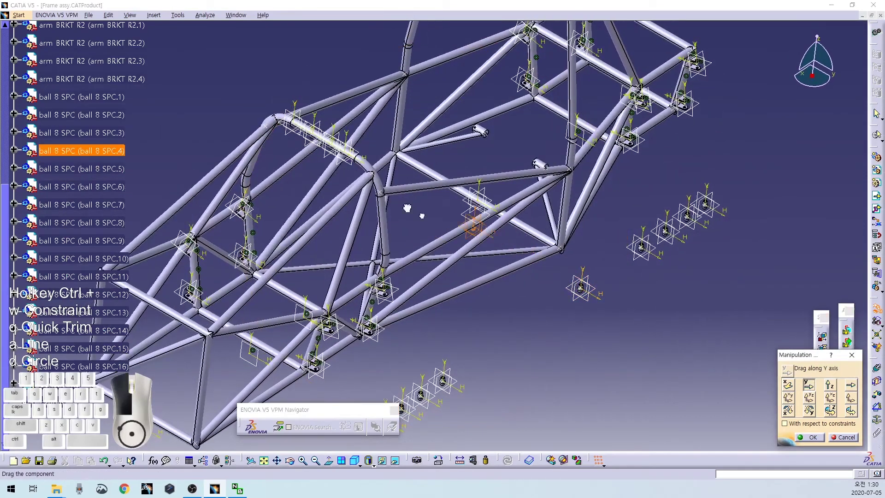
left_click_drag(217, 77, 197, 66)
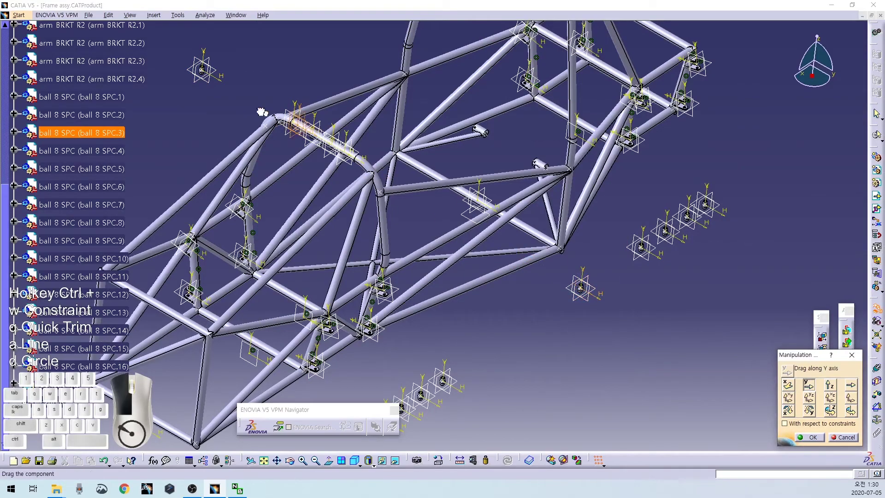
left_click_drag(583, 290, 223, 95)
Move the opposite-side ball 8 SPC copies along the X axis, spacing four beside the rear and four beside the front.
middle_click_drag(233, 140, 441, 293)
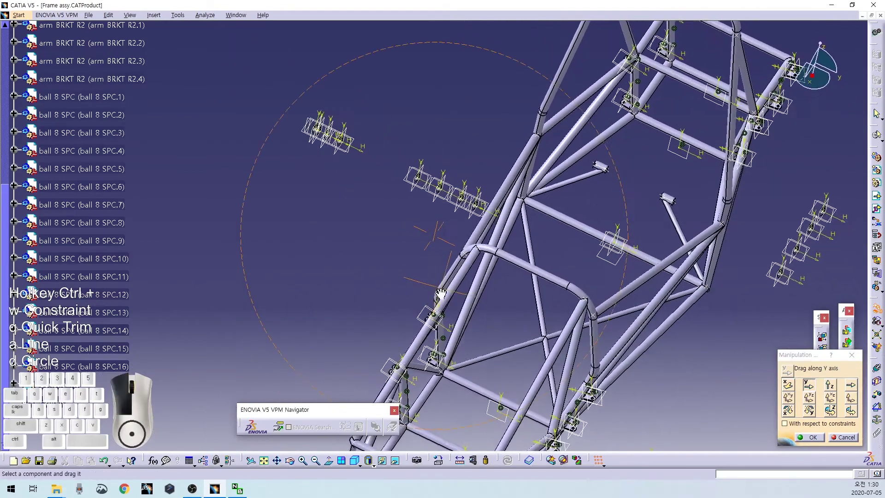
left_click(788, 384)
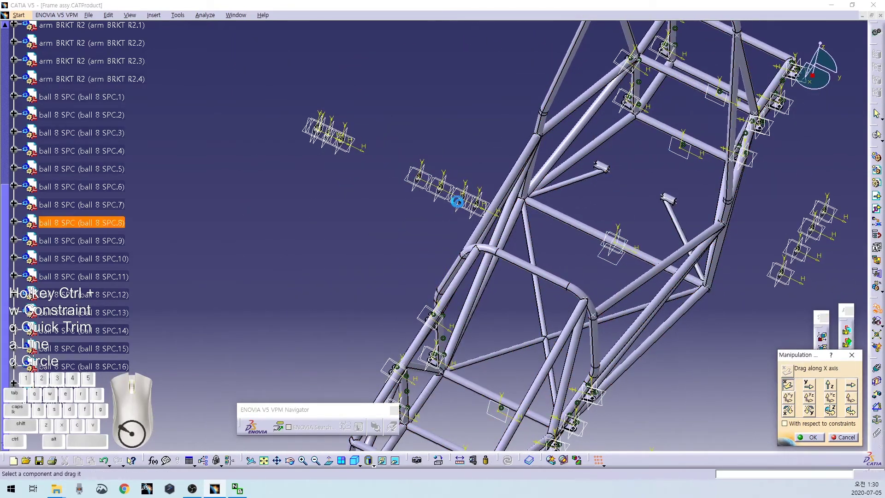
left_click_drag(536, 71, 466, 182)
left_click_drag(508, 84, 516, 87)
left_click_drag(571, 19, 487, 187)
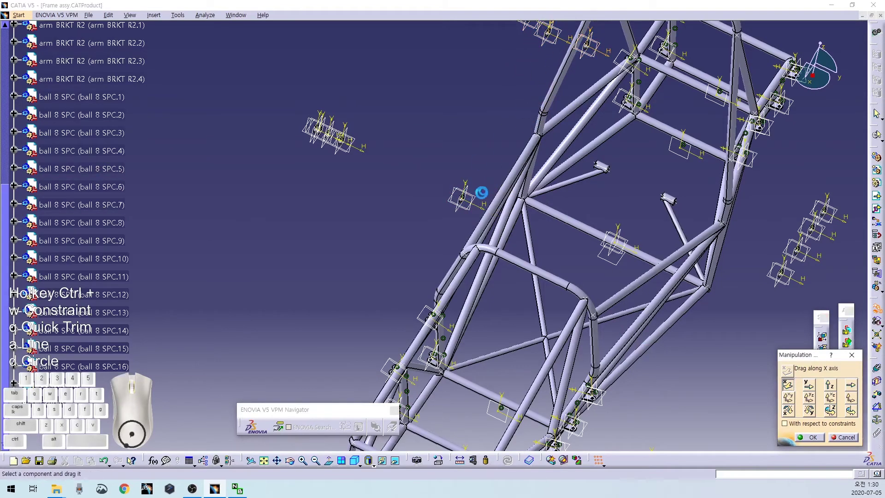
left_click_drag(573, 50, 571, 51)
middle_click_drag(383, 237, 435, 150)
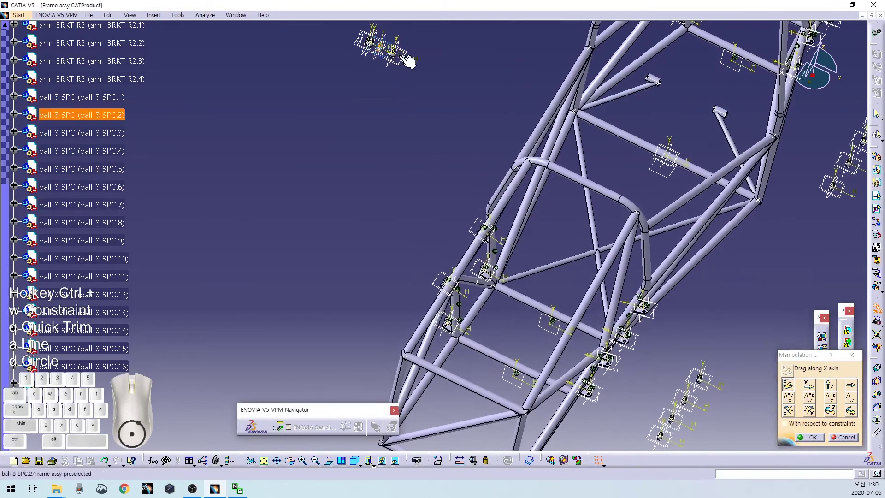
left_click_drag(406, 59, 354, 124)
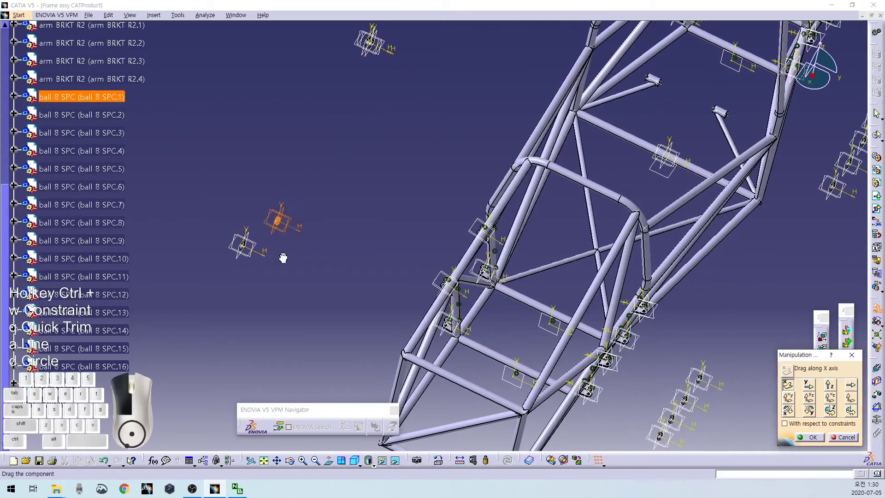
left_click_drag(362, 52, 294, 276)
left_click(812, 437)
Make the axis of ball 8 SPC.11 coincident with the hole axis of arm BRKT FR1.1 and update the assembly.
middle_click_drag(812, 437, 416, 349)
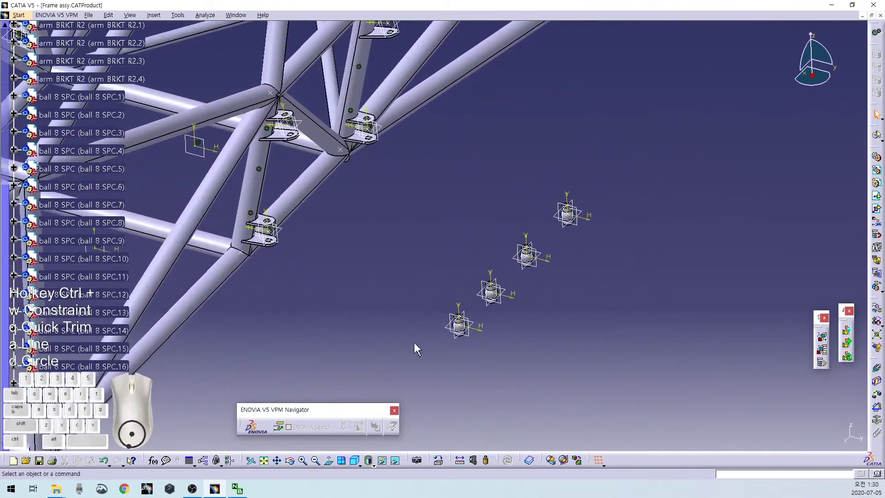
middle_click_drag(615, 385, 622, 183)
left_click(595, 186)
middle_click_drag(492, 159, 366, 233)
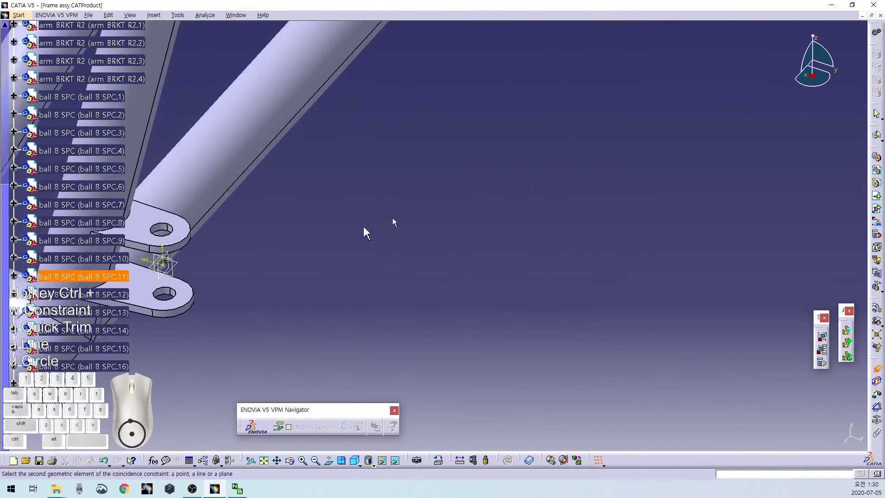
left_click(168, 230)
middle_click_drag(168, 230, 466, 288)
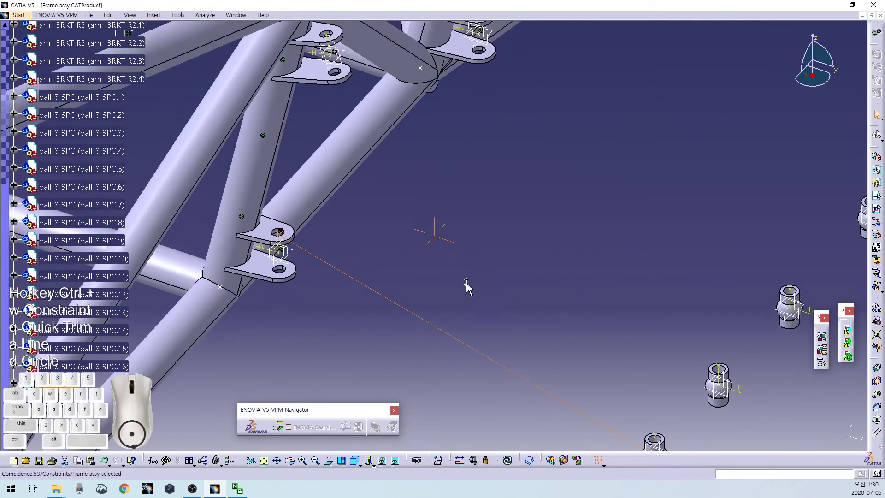
key("ctrl+u")
Make the mid planes of arm BRKT FR1.1 and ball 8 SPC.11 coincident with Same orientation and update the assembly.
middle_click_drag(446, 317, 806, 280)
mouse_move(477, 318)
middle_mouse_down()
mouse_move(502, 174)
mouse_move(498, 192)
mouse_move(502, 75)
middle_mouse_up()
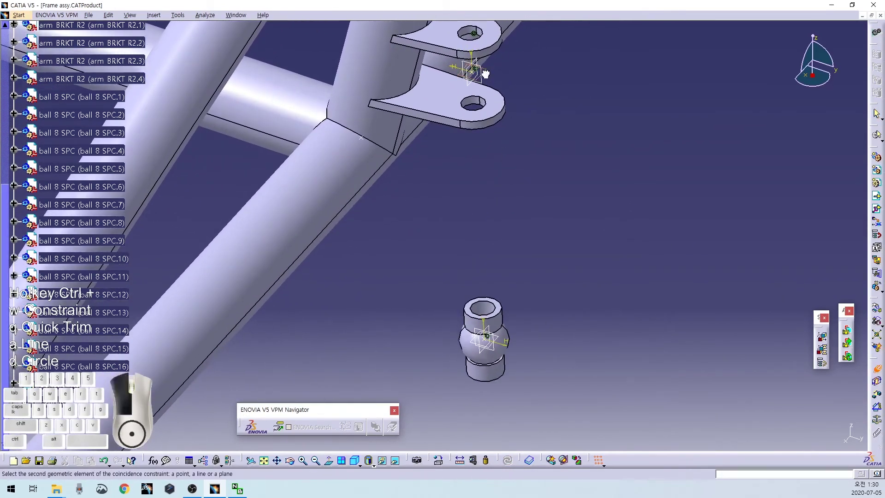
left_click(507, 342)
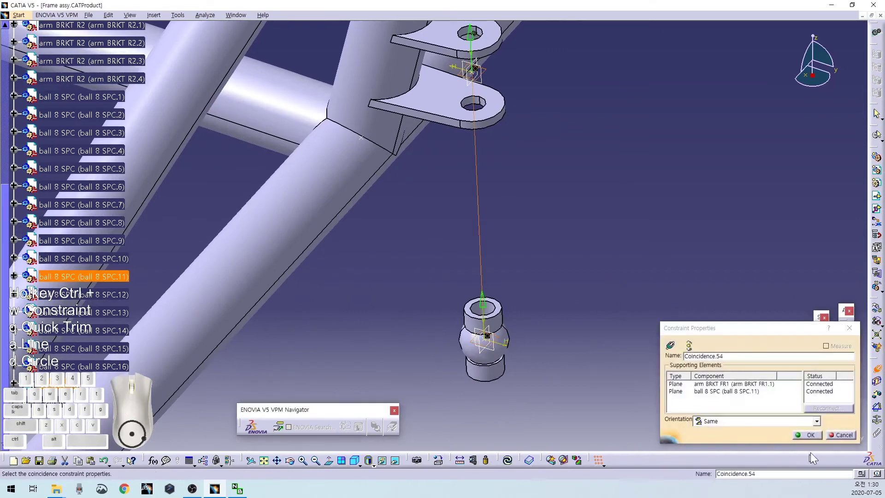
left_click(816, 438)
key("ctrl+u")
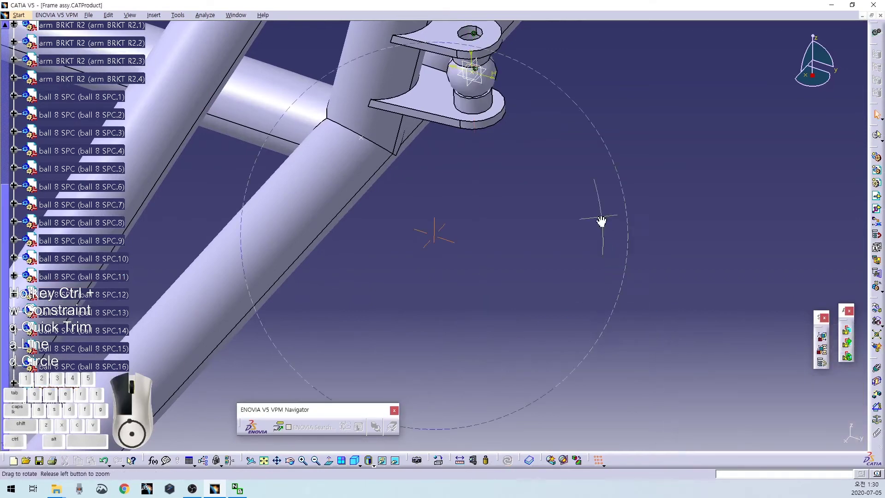
Constrain ball 8 SPC.12 inside arm BRKT FR1.3 with axis and mid-plane coincidences, using Same orientation for the planes.
middle_click_drag(602, 221, 403, 357)
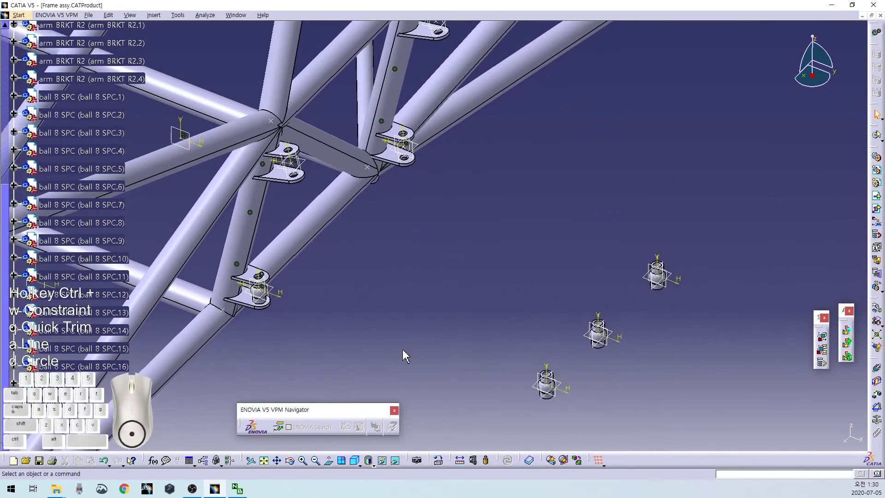
left_click(875, 309)
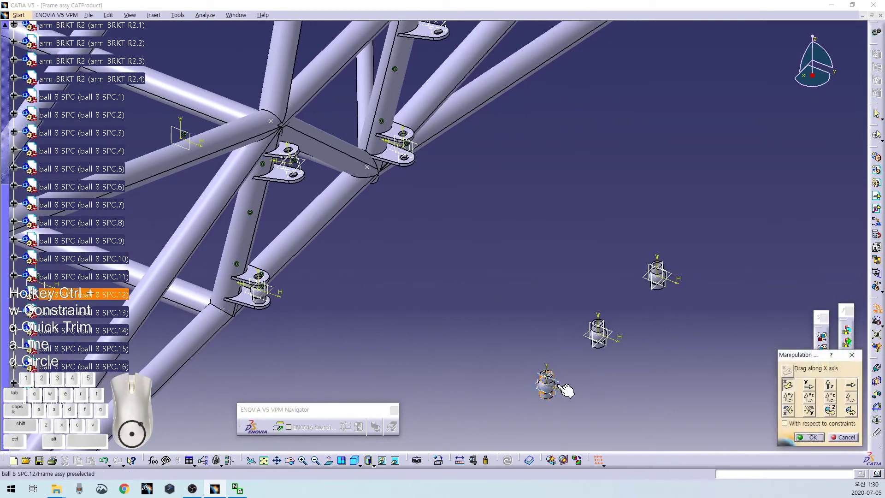
middle_click_drag(562, 426, 549, 302)
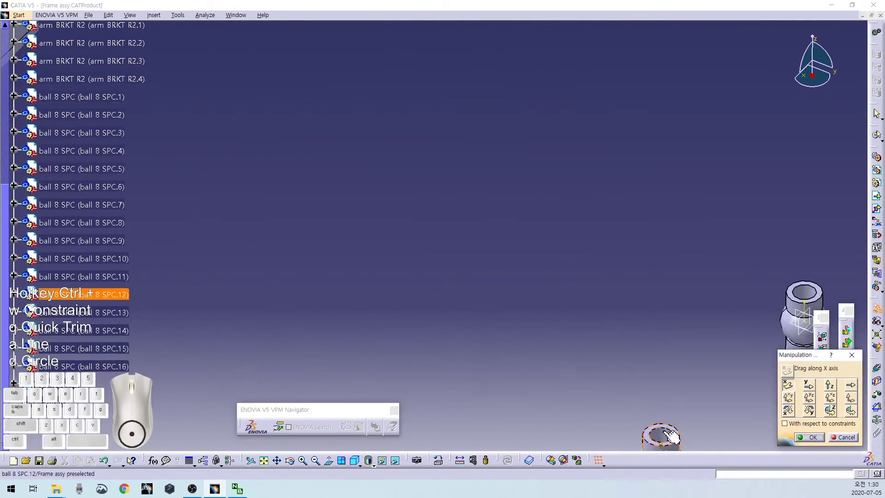
left_click(837, 437)
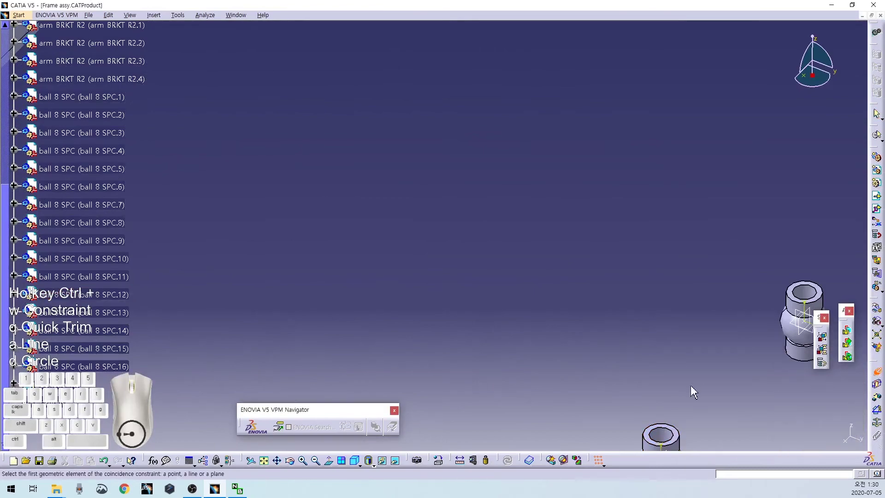
middle_click_drag(691, 390, 628, 317)
middle_click_drag(491, 190, 475, 181)
middle_click_drag(548, 234, 605, 292)
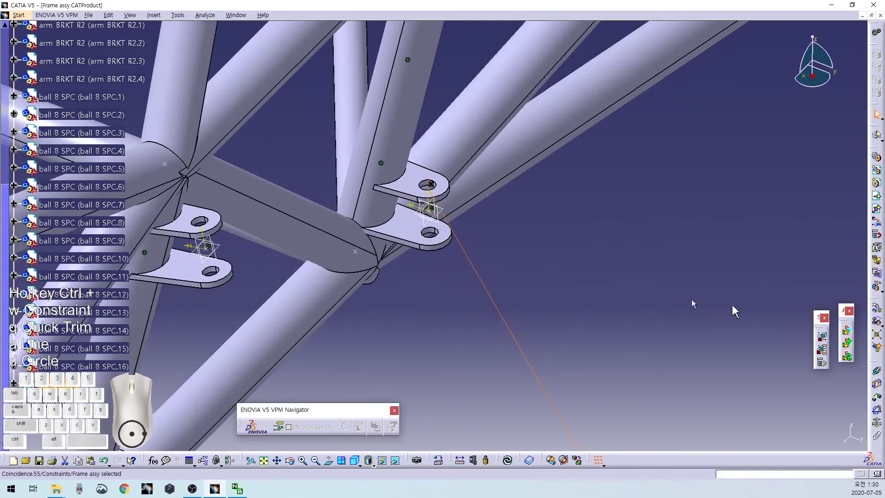
left_click(418, 213)
middle_click_drag(512, 271, 524, 329)
left_click(510, 366)
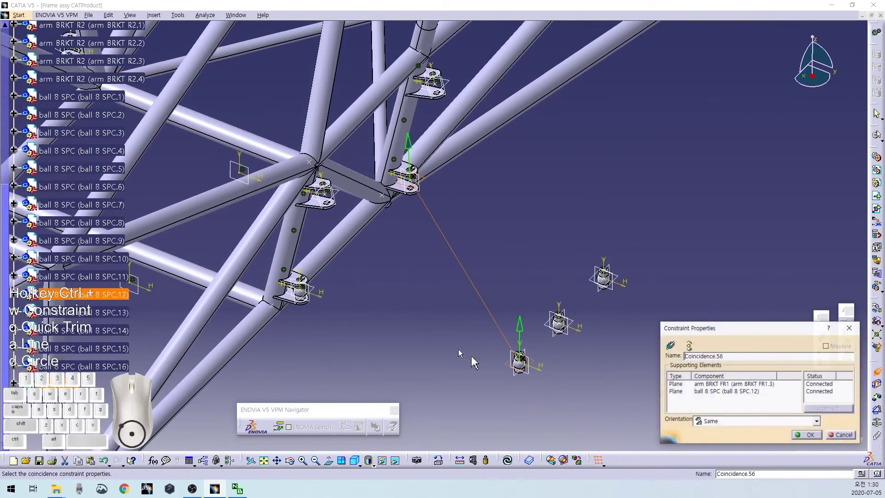
left_click(818, 436)
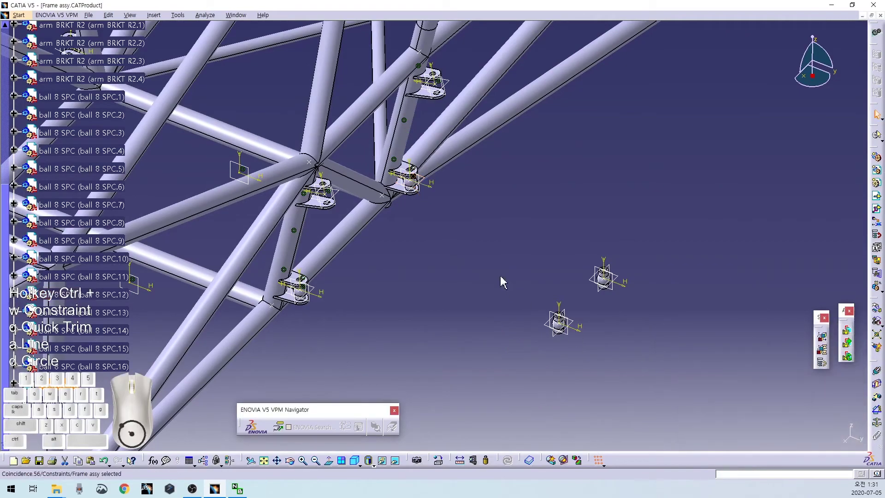
Constrain the third front ball 8 SPC with coincidences inside the upper bracket above arm BRKT FR1.1.
key("ctrl+w")
middle_click_drag(535, 324, 464, 251)
left_click(442, 235)
middle_click_drag(503, 277, 514, 337)
left_click(465, 326)
left_click(809, 435)
Constrain the last front ball 8 SPC on this side inside the remaining upper bracket with coincidences.
key("ctrl+w")
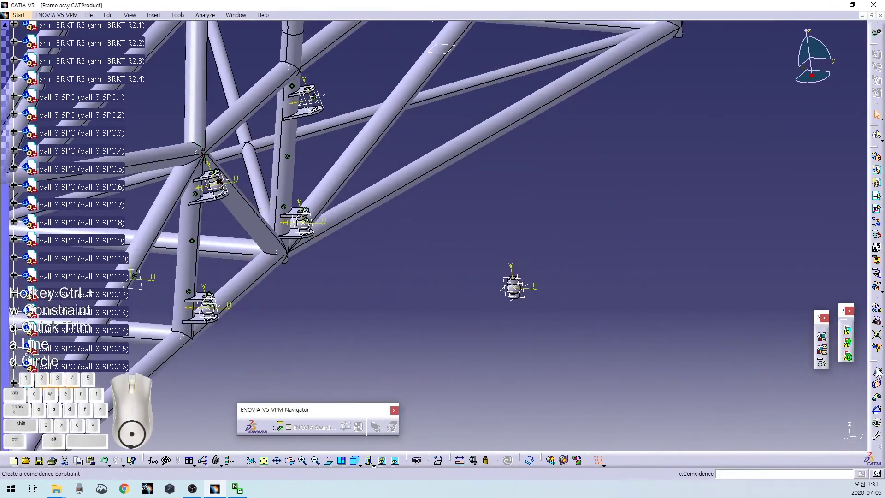
left_click(512, 290)
left_click(305, 95)
left_click(807, 436)
key("ctrl+w")
left_click(809, 435)
Constrain the first rear ball 8 SPC inside a lower rear arm bracket with axis and plane coincidences.
middle_click_drag(524, 180, 514, 229)
key("ctrl+w")
left_click(466, 333)
left_click(489, 127)
key("ctrl+w")
middle_click_drag(489, 132, 448, 175)
left_click(428, 389)
middle_click_drag(454, 295, 512, 378)
left_click(516, 406)
left_click(809, 435)
Constrain the second rear ball 8 SPC inside the other lower rear arm bracket with coincidences.
middle_click_drag(521, 272, 512, 341)
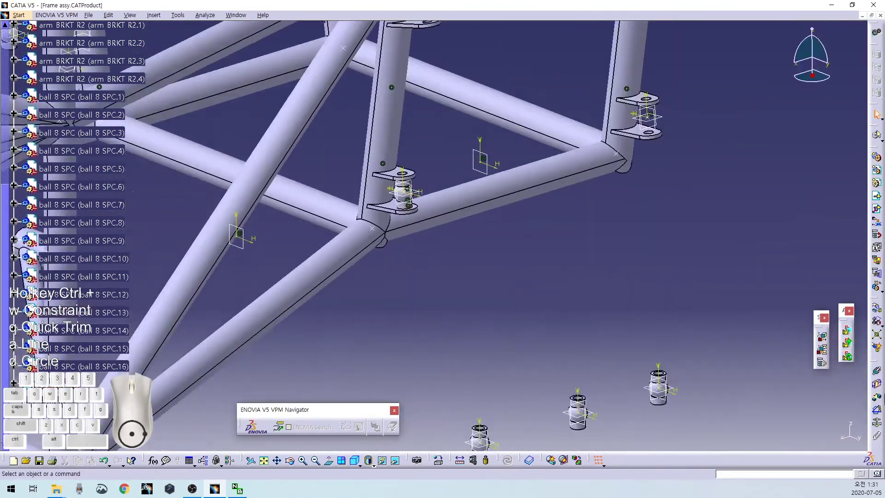
key("ctrl+w")
left_click(480, 436)
left_click(581, 128)
middle_click_drag(572, 138, 541, 193)
left_click(808, 435)
Constrain the third rear ball 8 SPC inside an upper rear arm bracket with axis and plane coincidences.
key("ctrl+w")
left_click(470, 316)
left_click(401, 81)
key("ctrl+w")
middle_click_drag(322, 92, 320, 130)
left_click(559, 311)
left_click(809, 435)
Constrain the fourth rear ball 8 SPC inside the remaining upper rear bracket with axis and plane coincidences.
key("ctrl+w")
left_click(311, 245)
left_click(470, 268)
key("ctrl+w")
left_click(370, 52)
left_click(384, 277)
left_click(809, 435)
Move three ball 8 SPC copies on the opposite side of the frame along the Y axis.
middle_click_drag(295, 277, 522, 322)
key("ctrl+w")
left_click(877, 308)
left_click(809, 384)
left_click_drag(341, 304, 579, 249)
left_click_drag(338, 318, 561, 262)
left_click_drag(335, 334, 567, 279)
left_click(812, 437)
Add coincidence constraints between ball 8 SPC copies on the opposite side and their front arm brackets.
key("ctrl+w")
middle_click_drag(526, 369, 517, 295)
left_click(507, 321)
middle_click_drag(444, 44, 421, 168)
left_click(421, 167)
middle_click_drag(409, 351, 408, 230)
key("ctrl+w")
left_click(341, 318)
middle_click_drag(350, 318, 529, 366)
left_click(303, 142)
middle_click_drag(461, 318, 437, 152)
Finish constraining the opposite-side front ball 8 SPC copies to their arm brackets with further coincidences.
key("ctrl+w")
left_click(395, 329)
middle_click_drag(401, 277, 602, 198)
left_click(625, 246)
middle_click_drag(625, 247, 392, 277)
key("Return")
key("ctrl+w")
left_click(388, 267)
middle_click_drag(397, 206, 581, 240)
Move the four ball 8 SPC copies at the opposite rear side of the frame with Manipulation.
left_click(877, 308)
left_click_drag(454, 340, 360, 317)
left_click_drag(489, 332, 374, 307)
left_click_drag(514, 344, 390, 318)
left_click_drag(535, 360, 369, 321)
left_click(810, 437)
Constrain ball 8 SPC copies inside the opposite-side rear arm brackets with axis and plane coincidences.
middle_click_drag(507, 341, 465, 240)
key("ctrl+w")
left_click(364, 188)
left_click(779, 439)
middle_click_drag(744, 242, 461, 295)
left_click(449, 340)
middle_click_drag(449, 340, 532, 223)
left_click(511, 165)
left_click(440, 281)
left_click(806, 434)
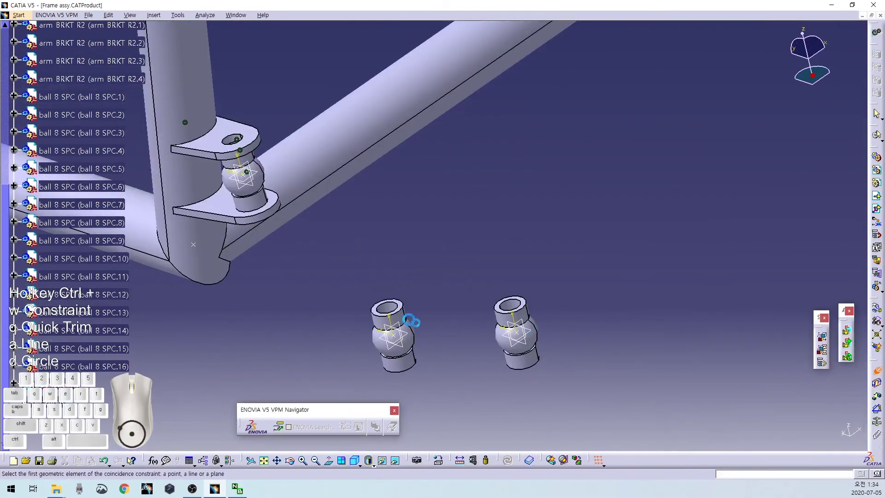
Constrain the last ball 8 SPC copies inside the remaining opposite-side rear arm brackets with coincidences.
left_click(399, 359)
middle_click_drag(399, 359, 381, 192)
left_click(381, 192)
left_click(393, 257)
middle_click_drag(524, 322, 489, 350)
left_click(479, 360)
left_click(806, 433)
key("Escape")
middle_click_drag(571, 139, 661, 265)
Save Frame assy, close the Frame assy, ball 8 SPC and arm BRKT R2 windows, and return to SUPERSTAR KSAE 17 maximized.
key("ctrl+s")
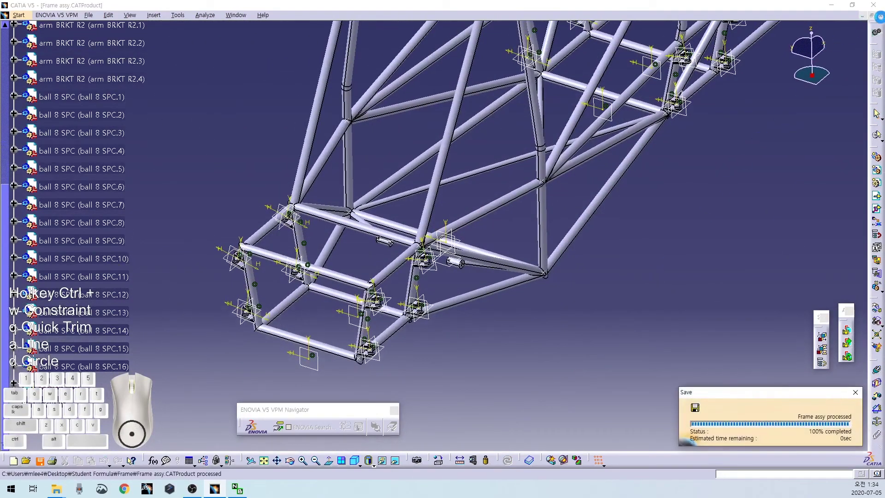
left_click(880, 16)
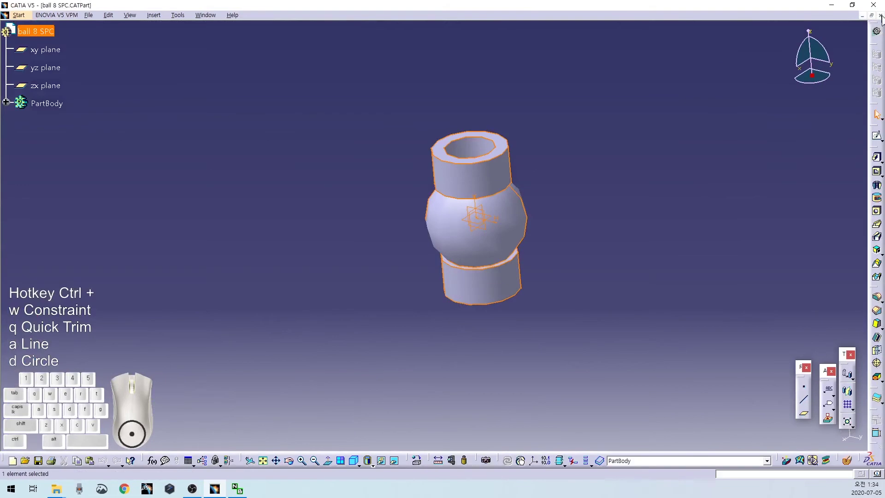
left_click(880, 16)
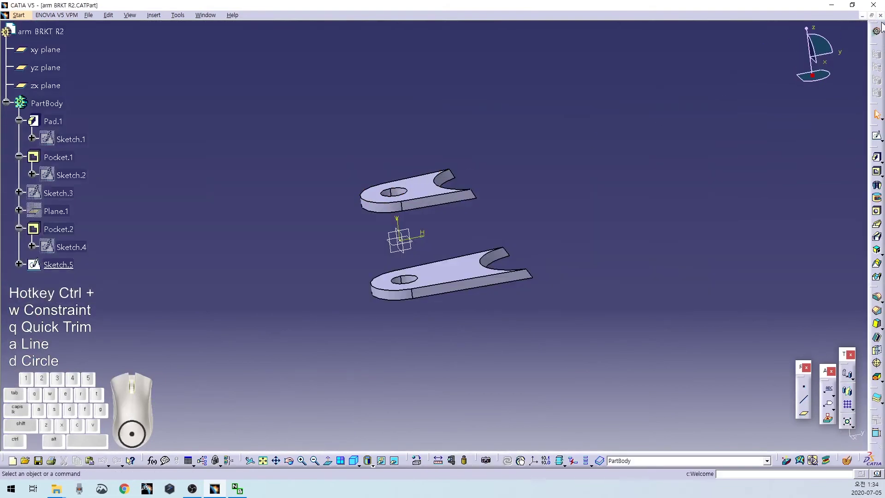
left_click(880, 15)
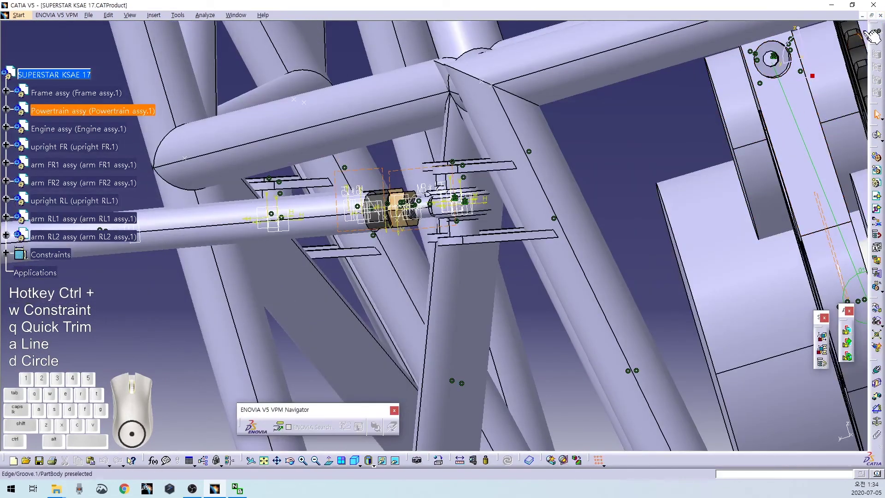
left_click(872, 16)
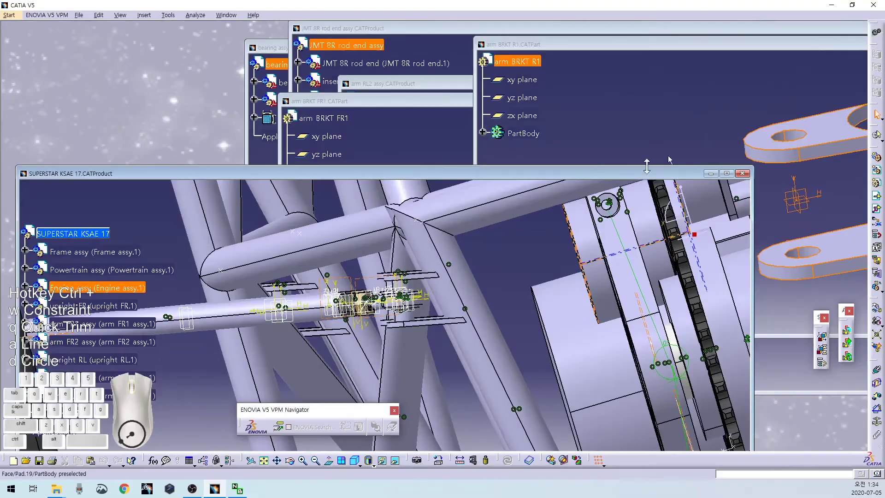
left_click(728, 173)
Try removing the front wheel's offset constraint and repositioning the front suspension parts with Manipulation.
middle_click_drag(610, 173, 537, 180)
middle_click_drag(431, 220, 352, 366)
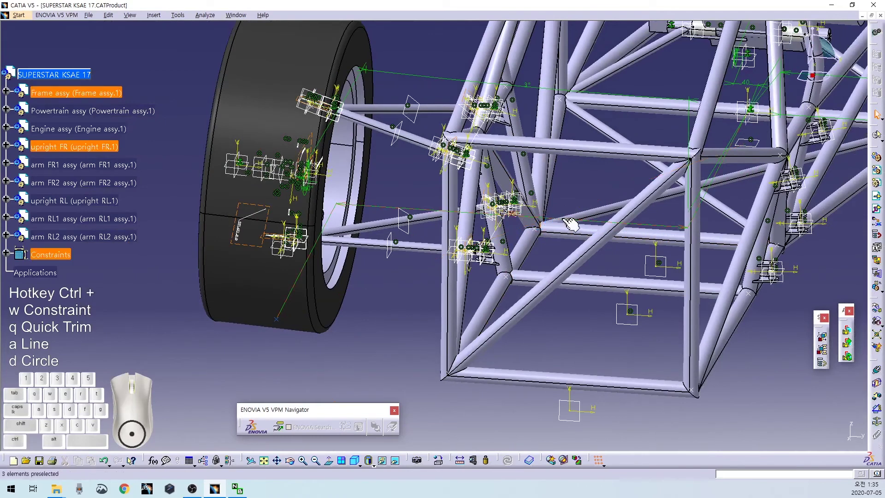
left_click(529, 94)
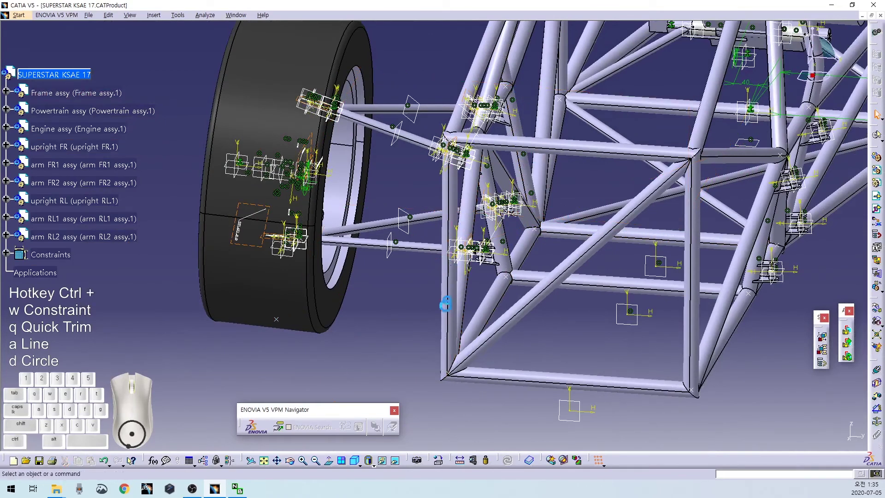
left_click(874, 319)
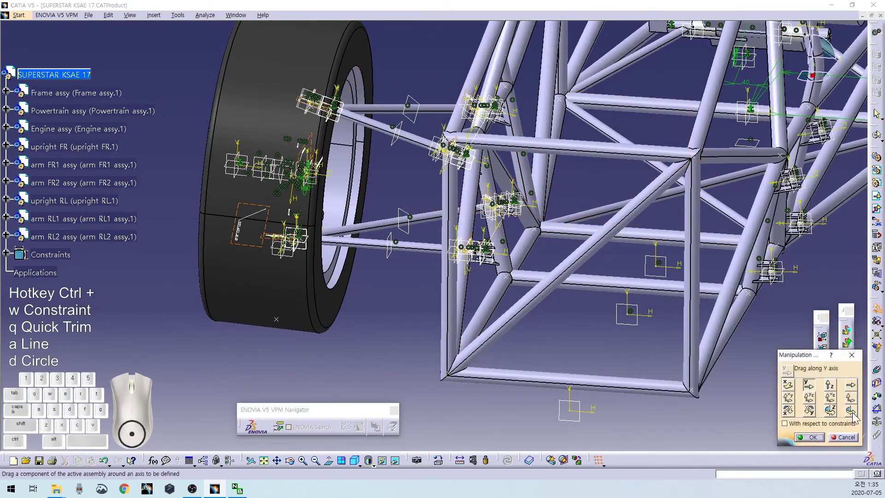
middle_click_drag(532, 363, 526, 304, "ctrl")
middle_click_drag(246, 326, 358, 371)
mouse_move(370, 262)
left_mouse_down()
mouse_move(373, 252)
mouse_move(364, 254)
mouse_move(383, 250)
mouse_move(382, 259)
mouse_move(395, 226)
mouse_move(387, 258)
left_mouse_up()
middle_click_drag(413, 303, 344, 245)
left_click_drag(283, 304, 311, 295)
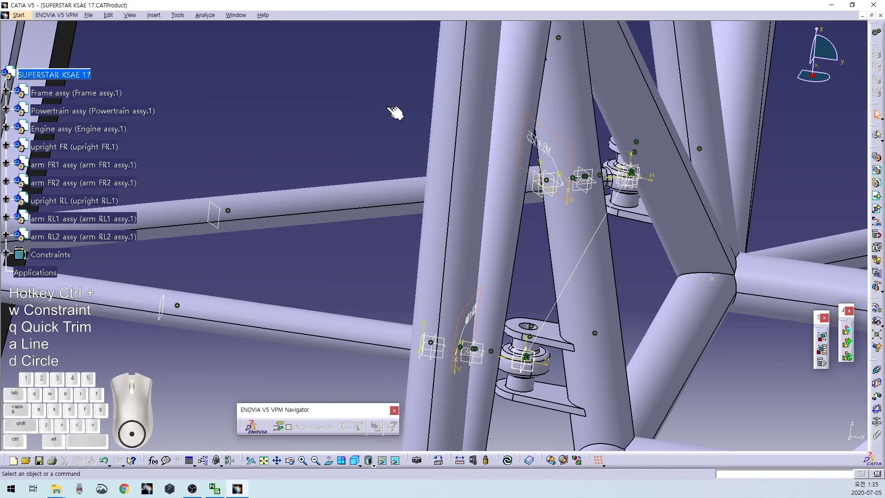
Undo the constraint removal and the manipulation of the front suspension parts.
middle_click_drag(395, 113, 399, 203)
key("ctrl+z")
key("ctrl+z")
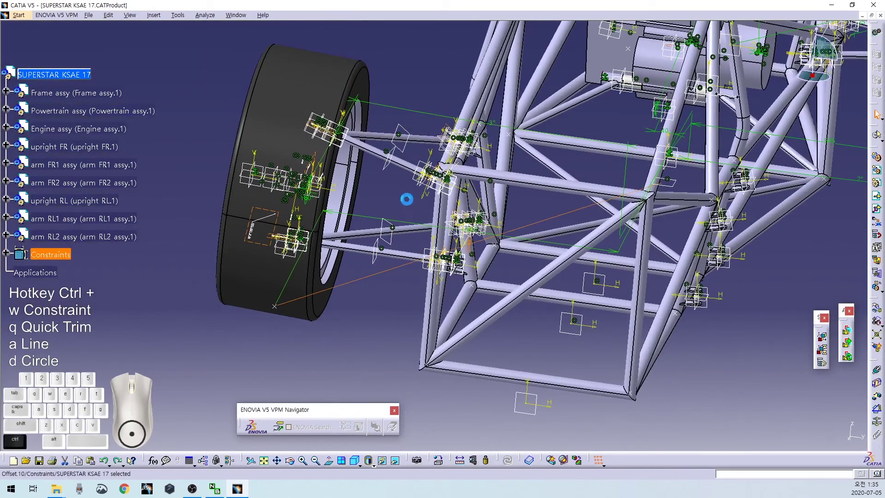
left_click(399, 338)
middle_click_drag(381, 184, 407, 345)
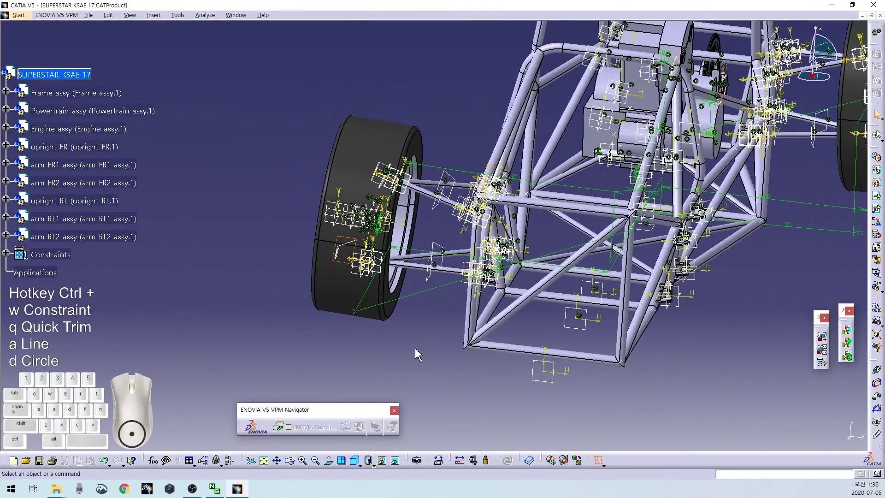